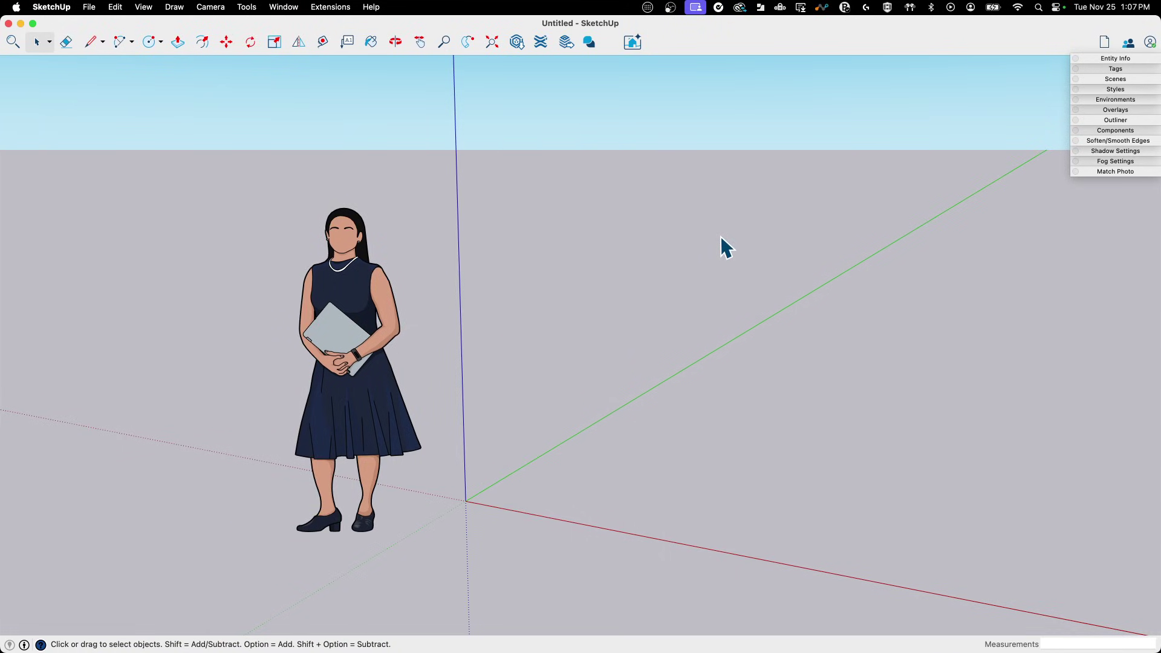
Draw a rectangle on the ground from the origin and pull it up into a tall block for the fireplace.
mouse_move(489, 368)
middle_down()
mouse_move(627, 270)
mouse_move(640, 337)
mouse_move(534, 456)
mouse_move(629, 378)
middle_up()
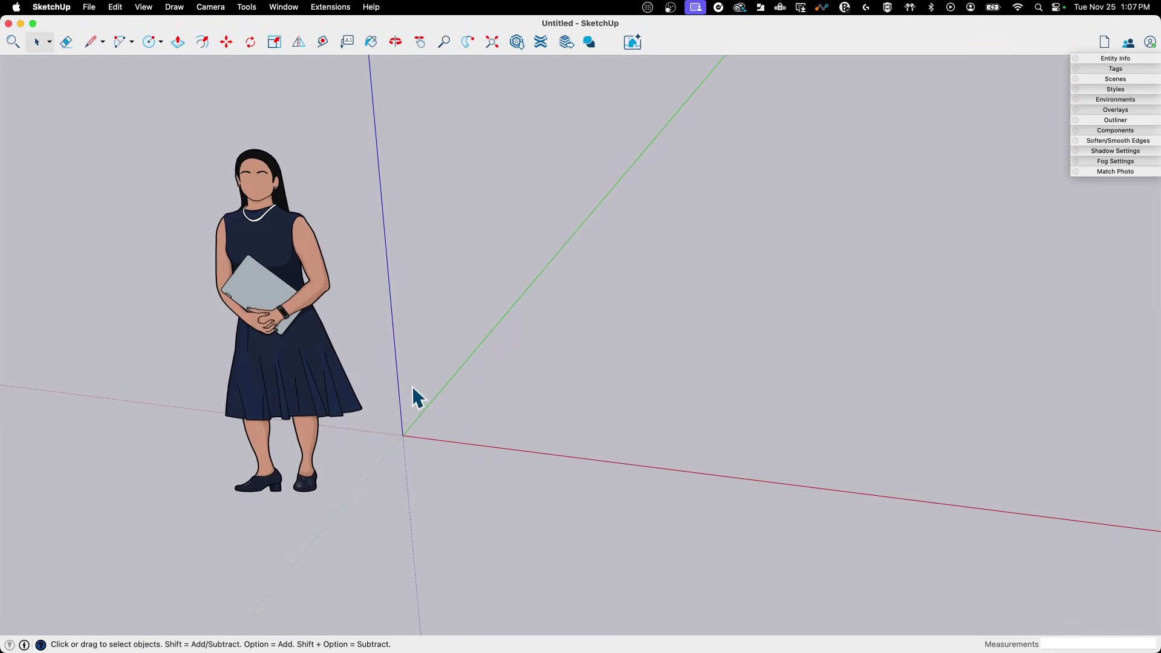
mouse_move(419, 397)
middle_down()
mouse_move(578, 384)
mouse_move(422, 456)
middle_up()
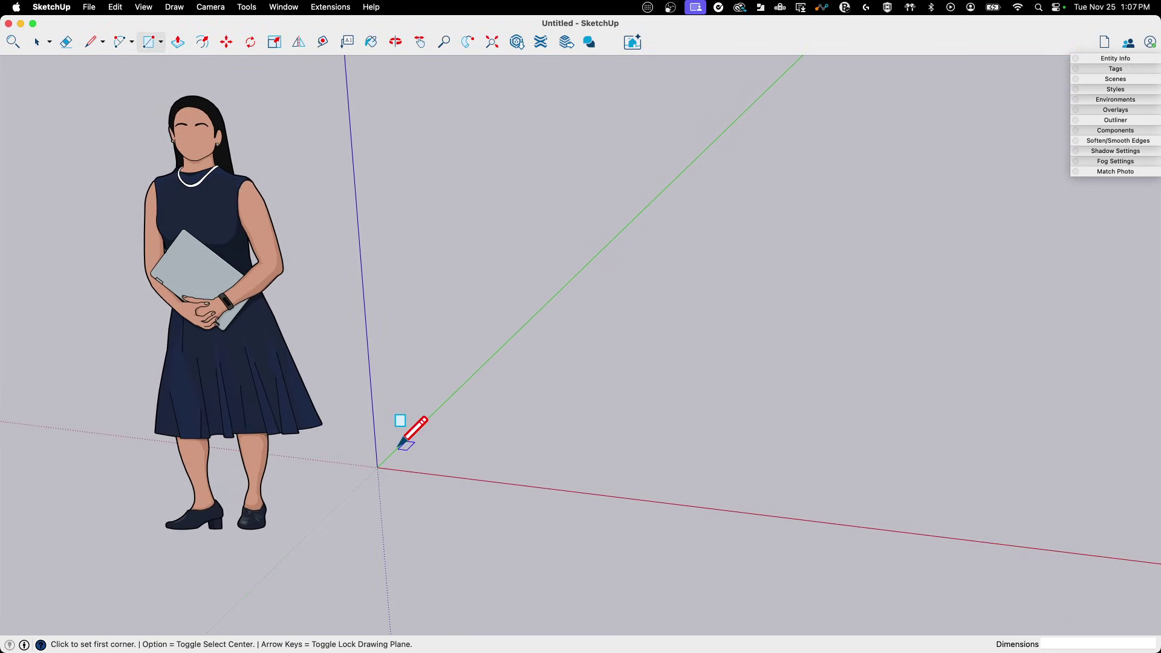
click(816, 428)
key(p)
click(622, 513)
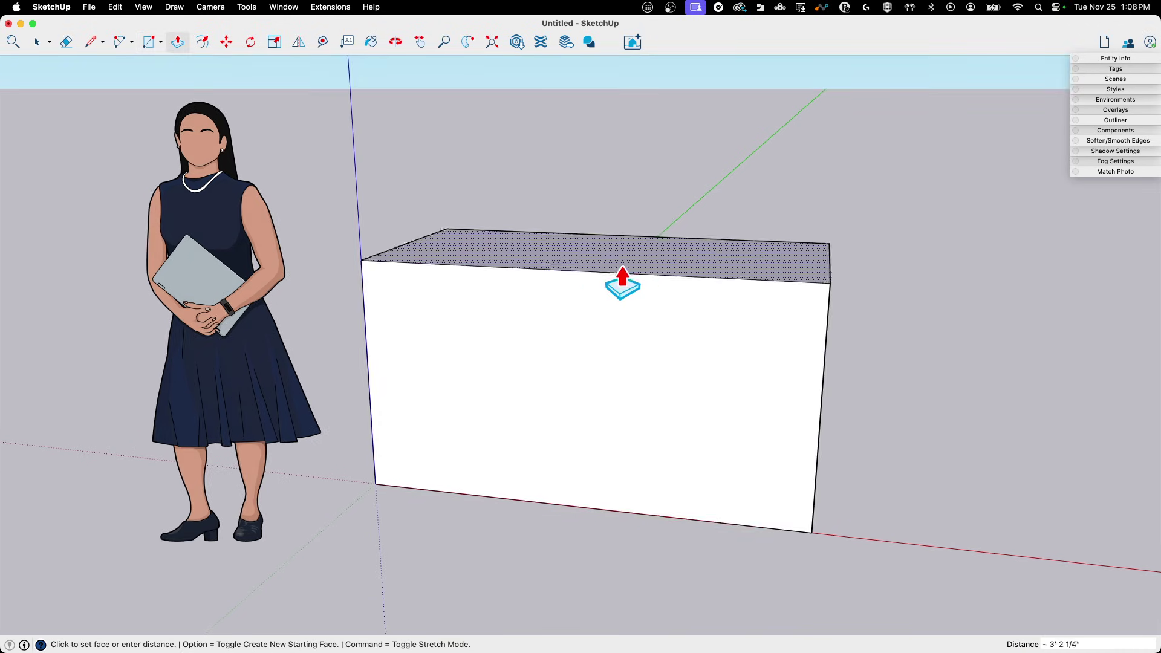
mouse_move(622, 119)
middle_down()
mouse_move(623, 137)
mouse_move(194, 120)
mouse_move(267, 202)
mouse_move(267, 121)
mouse_move(270, 205)
mouse_move(549, 278)
mouse_move(402, 207)
mouse_move(456, 208)
mouse_move(389, 181)
mouse_move(656, 266)
mouse_move(490, 355)
middle_up()
click(621, 164)
Split off a thin strip along the base of the block's front face and pull it forward as a hearth slab.
scroll(405, 446, up, 4)
key(l)
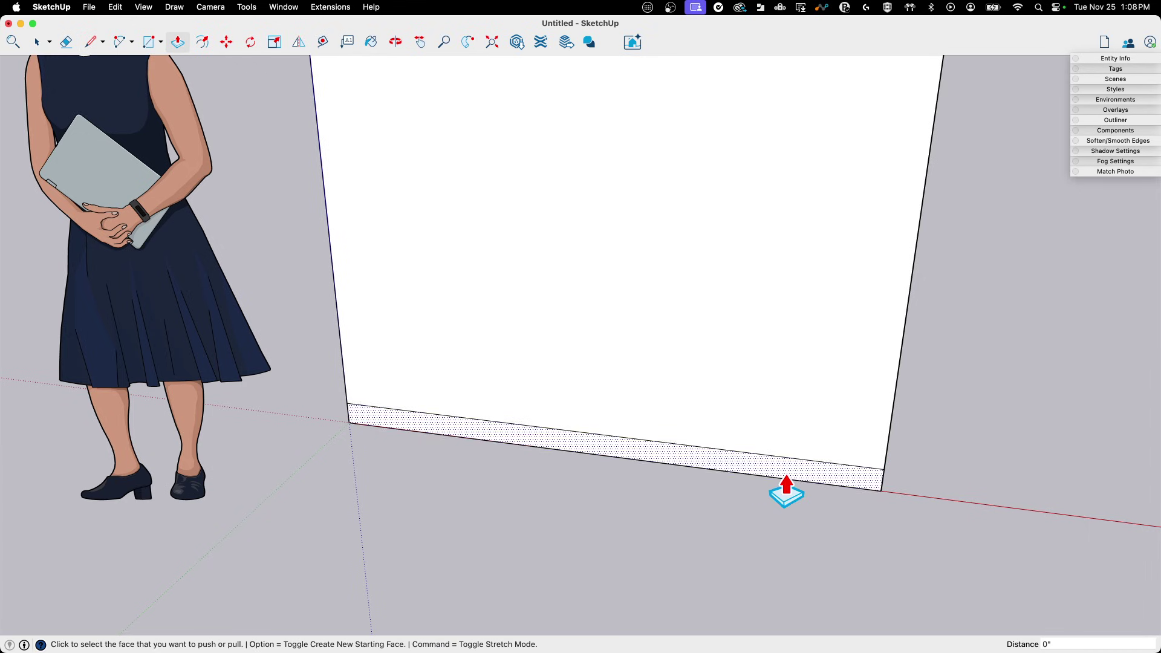
click(786, 476)
click(760, 569)
Draw a firebox rectangle about 3' 5" by 2' 5" on the front face above the hearth and shift it about 1" toward the centre.
scroll(759, 569, down, 3)
mouse_move(759, 569)
middle_down()
mouse_move(482, 506)
mouse_move(570, 477)
mouse_move(557, 474)
mouse_move(556, 446)
middle_up()
key(l)
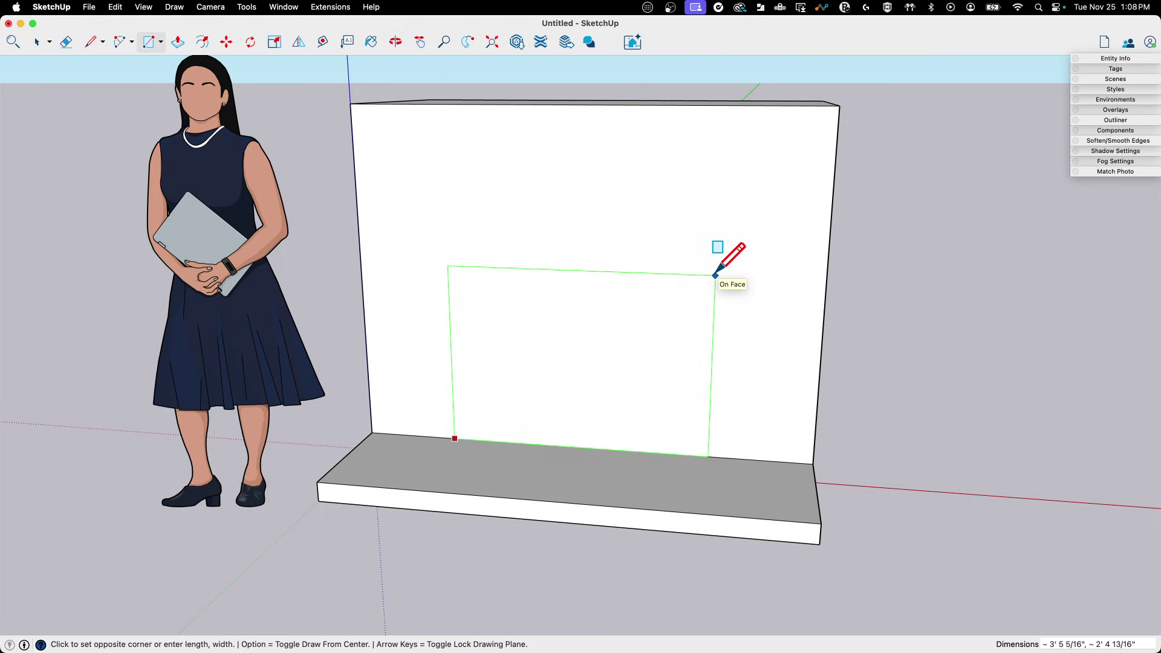
middle_drag(718, 384, 598, 387)
click(598, 387)
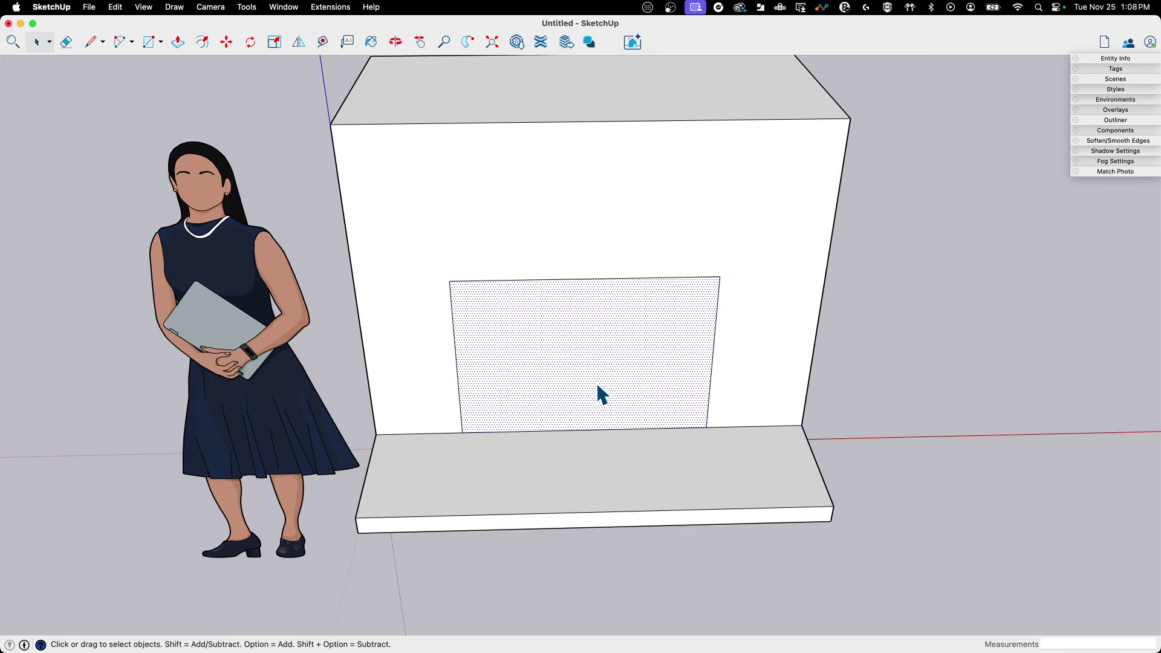
click(581, 430)
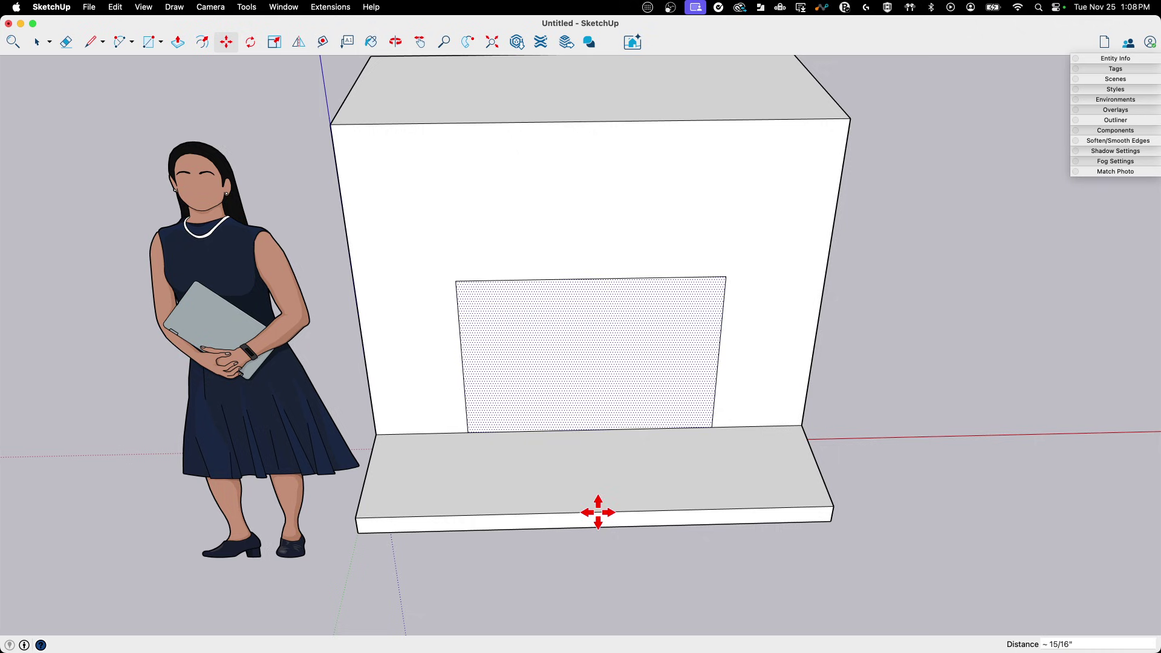
key(space)
Push the rectangle on the front face into the block to hollow out the firebox.
middle_drag(798, 473, 561, 363)
scroll(568, 327, up, 3)
key(p)
click(561, 362)
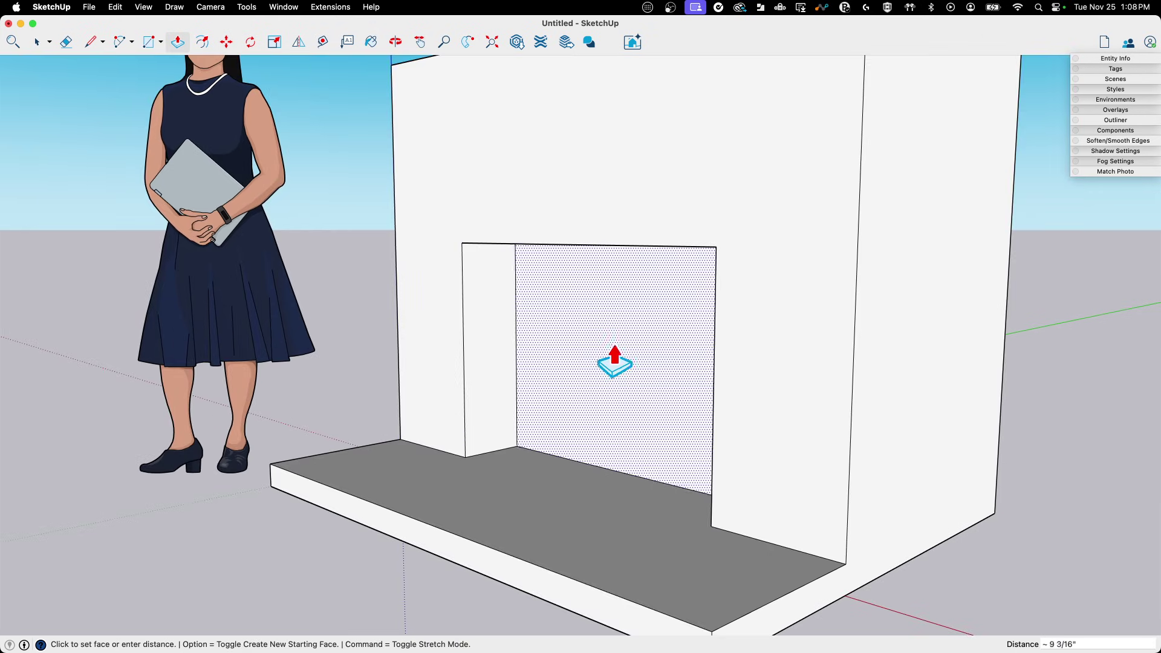
click(652, 356)
Copy the block's top front and side edges a short distance down to outline a mantel band.
middle_drag(653, 356, 609, 407)
key(space)
scroll(599, 380, down, 3)
key(l)
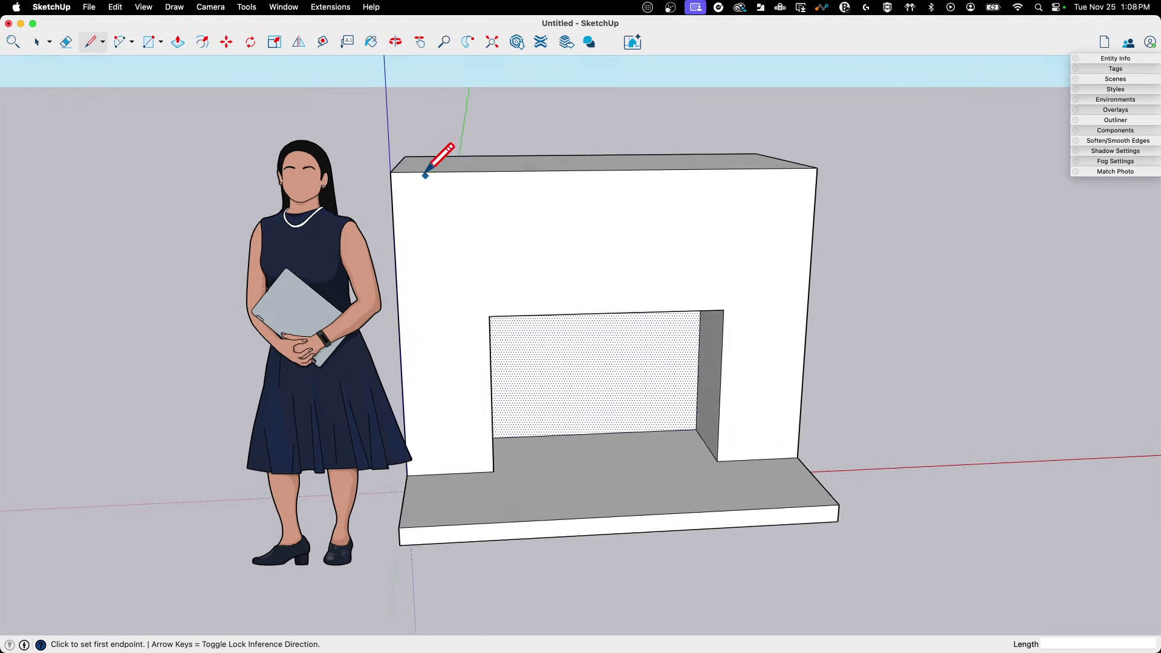
middle_drag(425, 176, 499, 159)
key(space)
click(499, 156)
key(m)
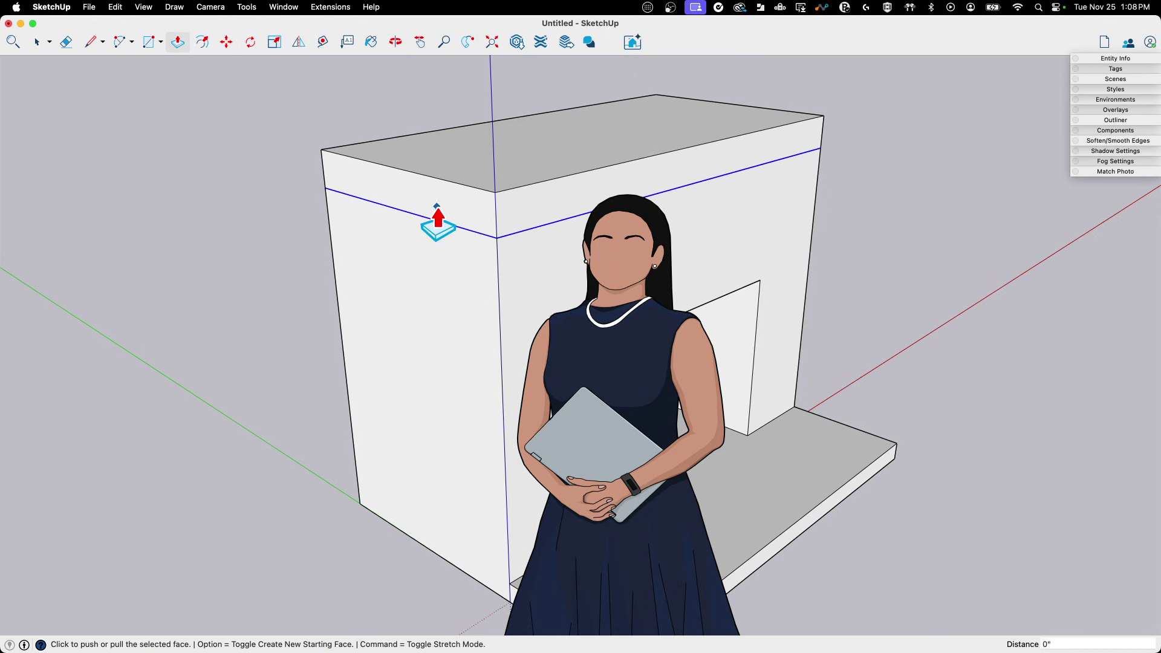
Pull the mantel band's side and front faces outward by about 1 3/4" to form an overhang.
click(422, 204)
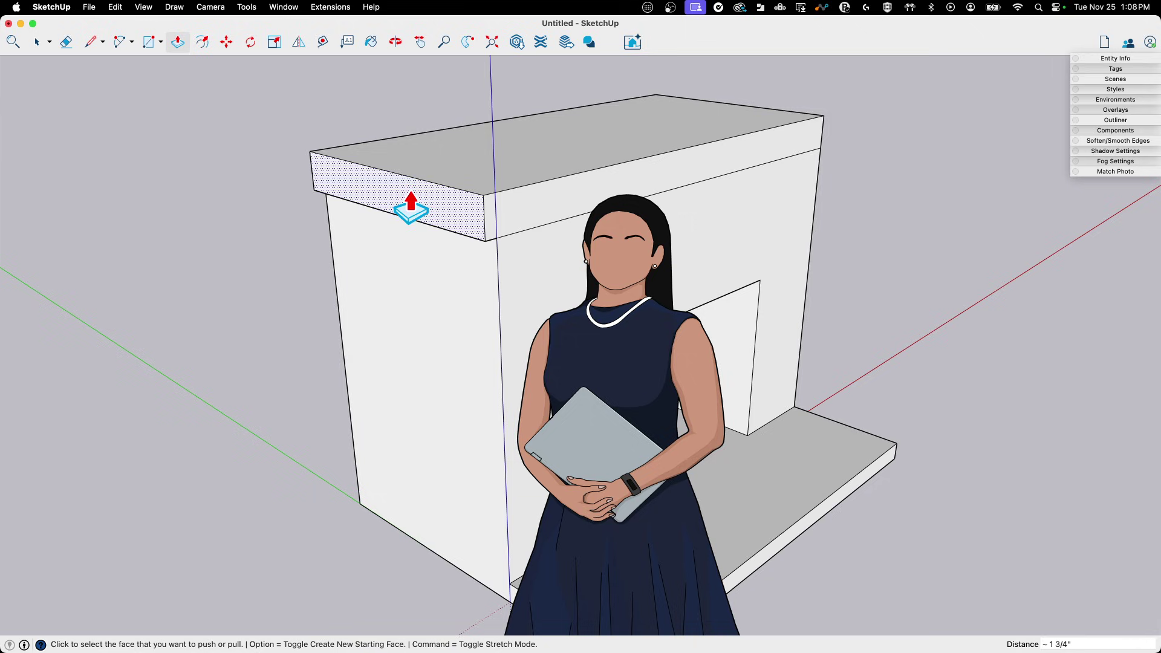
double_click(516, 222)
middle_drag(516, 222, 742, 365)
click(825, 314)
click(826, 314)
key(space)
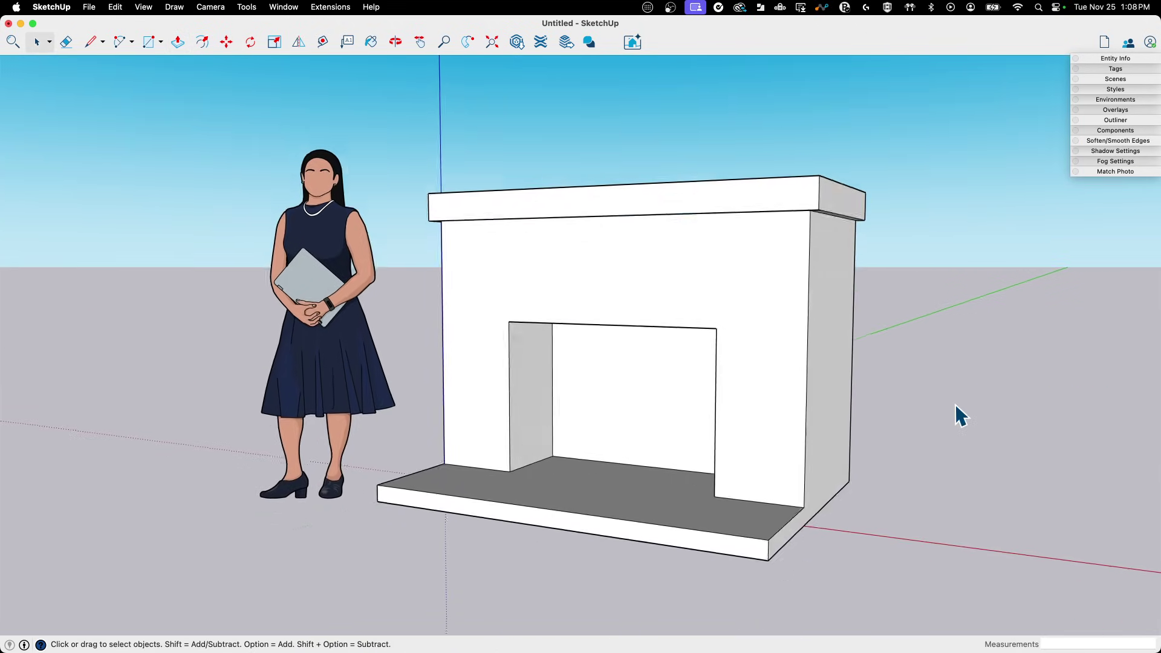
Extend the hearth slab past the block's side facing away from the figure and erase the leftover seam edges.
mouse_move(956, 406)
middle_down()
mouse_move(725, 467)
mouse_move(688, 412)
mouse_move(666, 425)
middle_up()
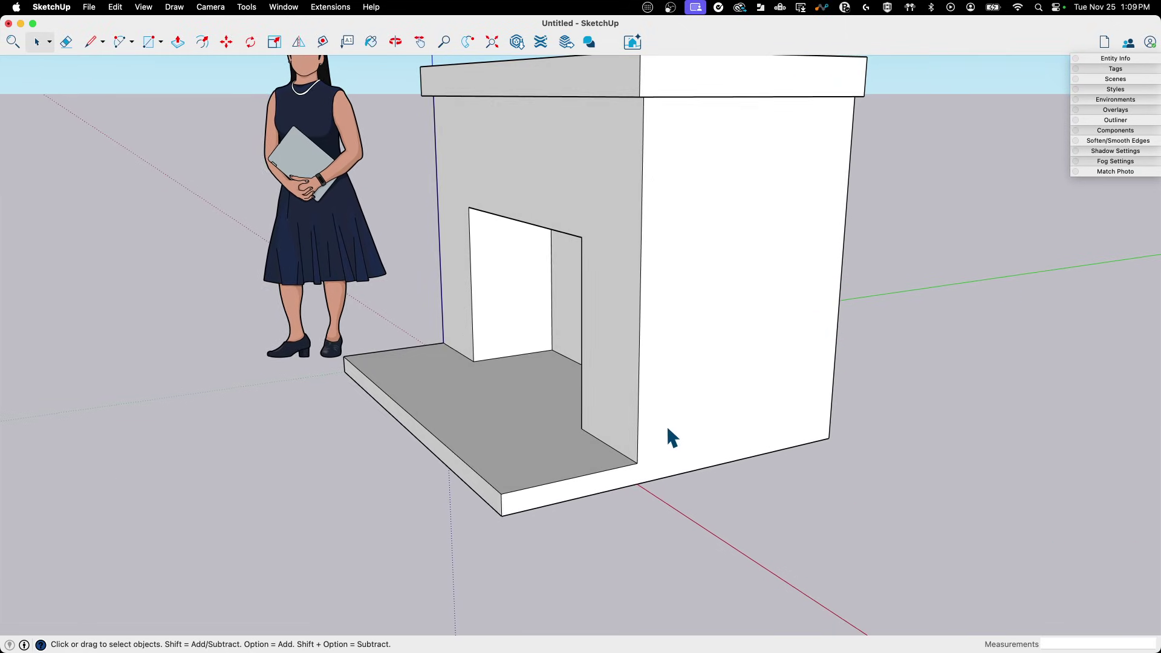
key(l)
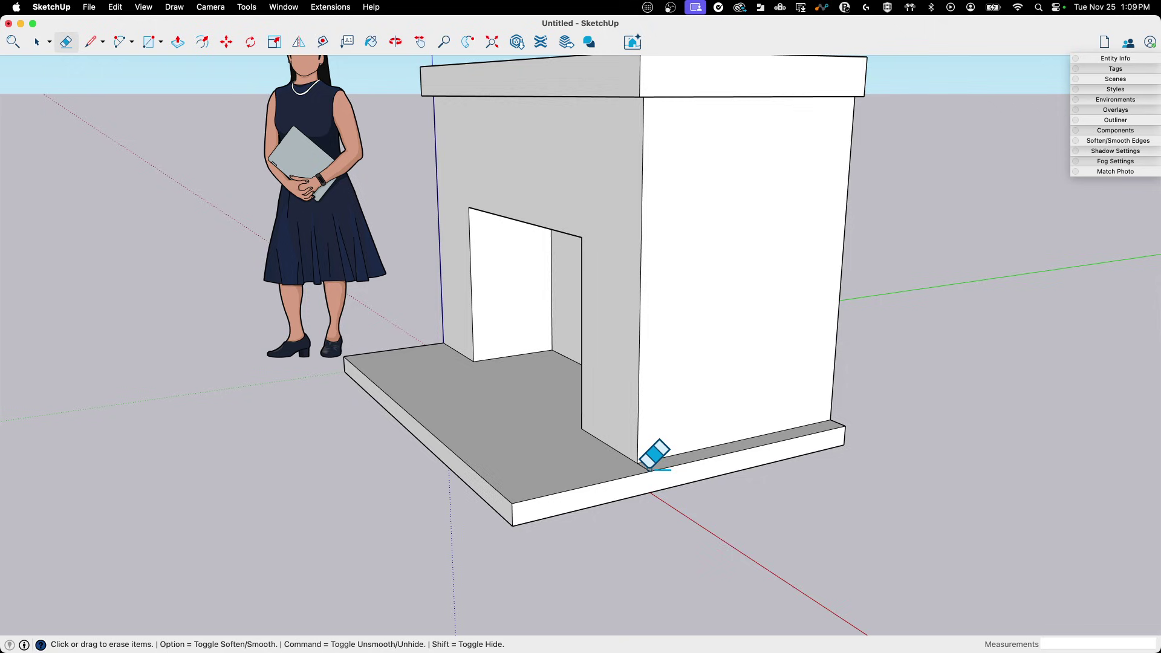
key(space)
Extend the hearth slab past the block's side nearest the figure and erase the leftover seam edges.
mouse_move(736, 449)
middle_down()
mouse_move(723, 480)
mouse_move(552, 446)
mouse_move(704, 474)
middle_up()
key(l)
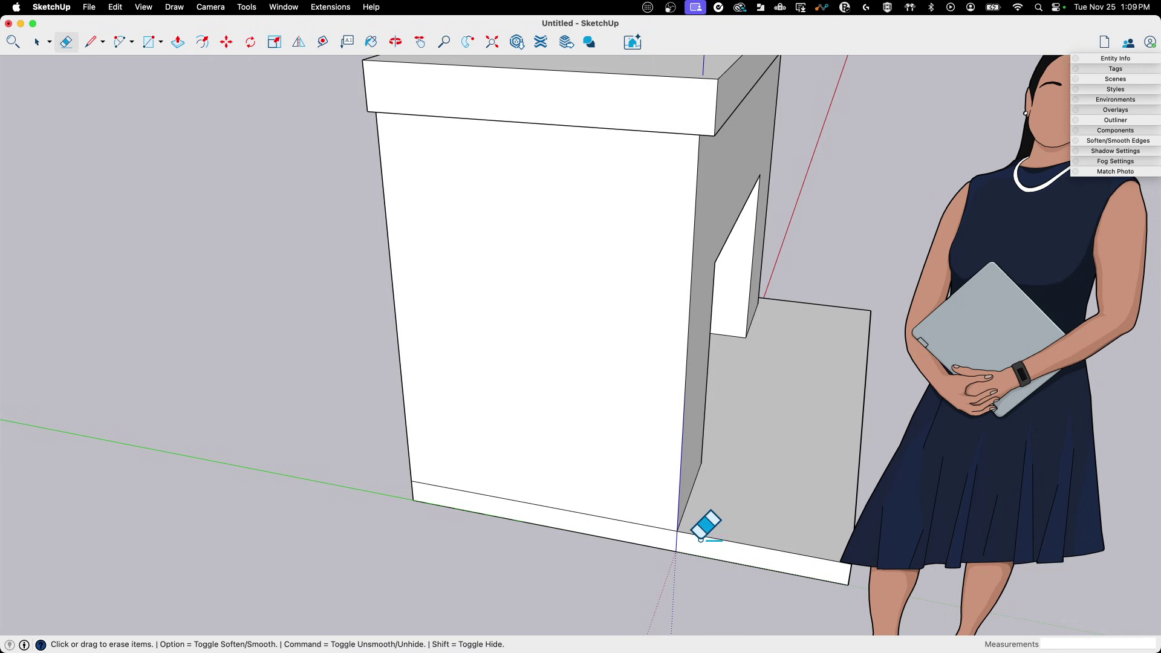
key(p)
click(679, 538)
mouse_move(679, 539)
middle_down()
mouse_move(591, 544)
mouse_move(537, 490)
mouse_move(1039, 493)
mouse_move(724, 451)
mouse_move(718, 409)
mouse_move(829, 435)
mouse_move(917, 474)
mouse_move(555, 214)
mouse_move(531, 278)
mouse_move(728, 226)
mouse_move(1005, 394)
mouse_move(773, 225)
mouse_move(749, 297)
mouse_move(759, 283)
middle_up()
key(e)
key(space)
Switch the model's face style to Photoreal Materials.
scroll(916, 463, down, 3)
scroll(731, 233, up, 5)
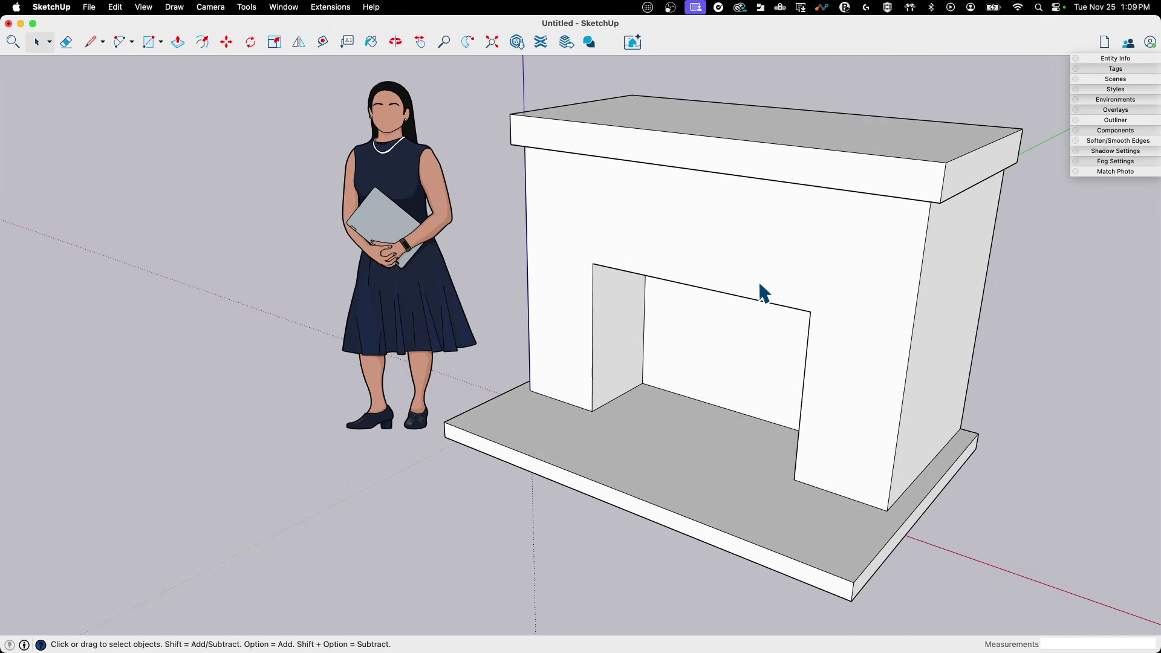
scroll(735, 324, down, 5)
middle_drag(735, 323, 776, 292)
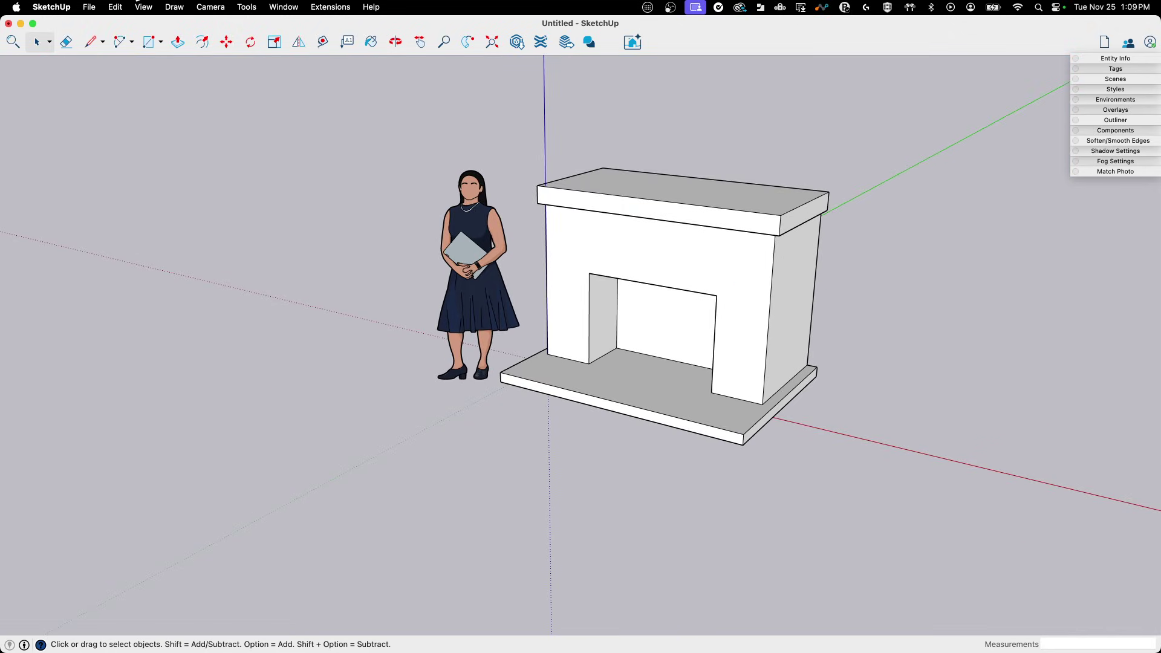
click(143, 7)
mouse_move(155, 252)
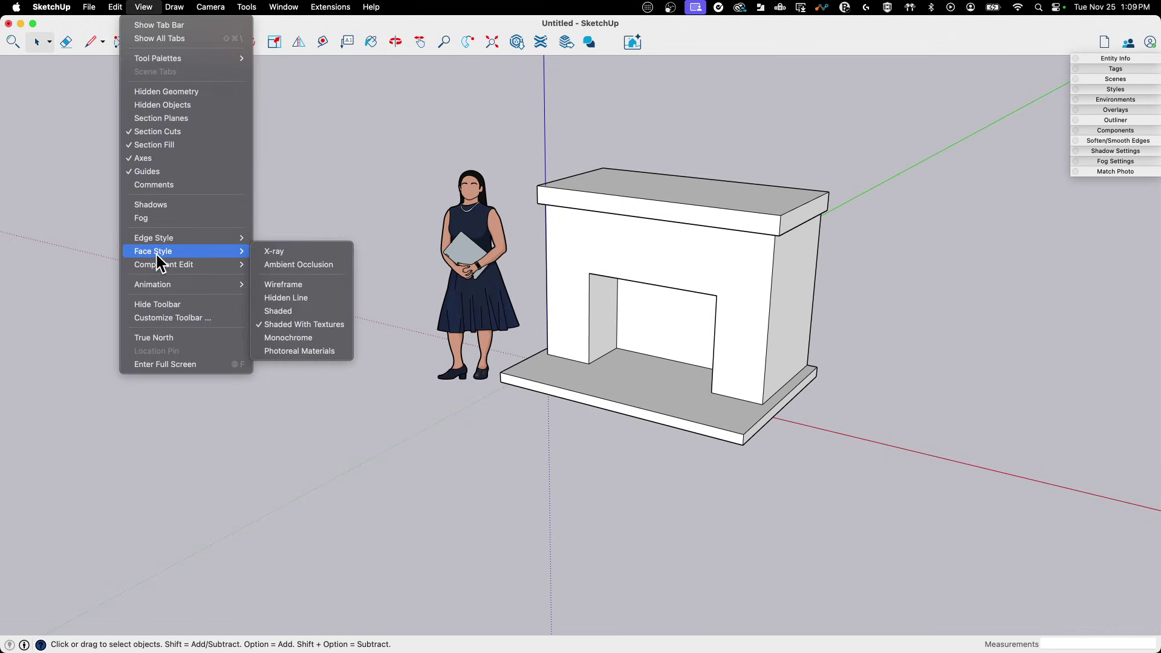
click(300, 350)
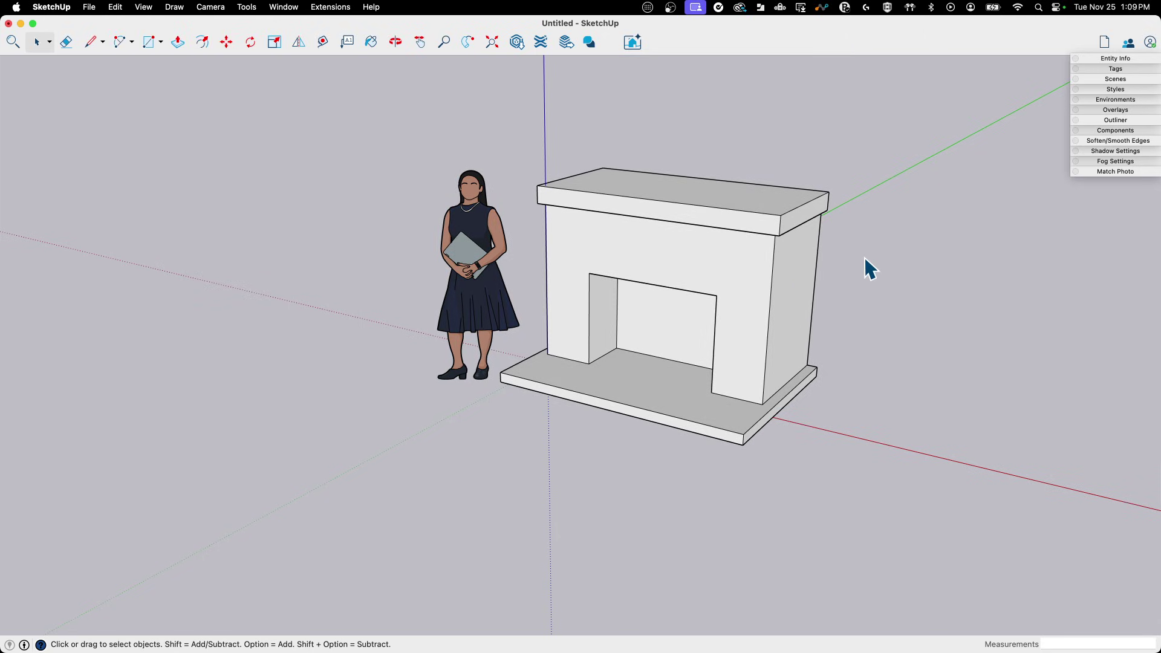
Open the Brick material collection and paint the fireplace's front face with the red brick that has light mortar.
scroll(833, 282, up, 5)
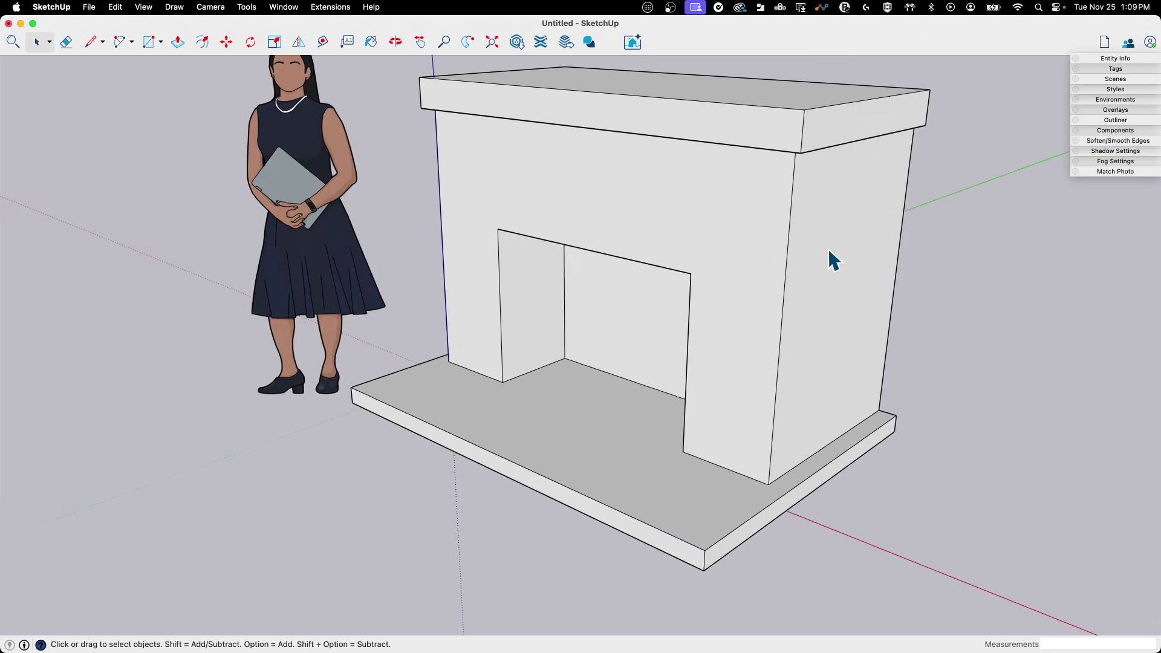
middle_drag(642, 208, 703, 213)
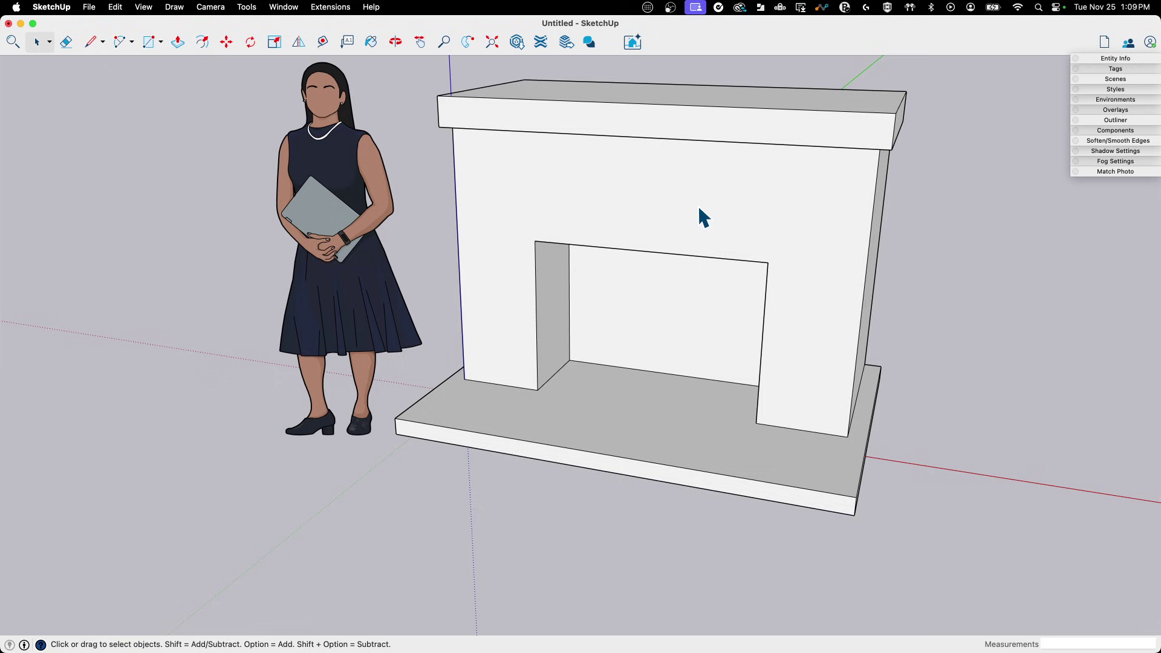
key(b)
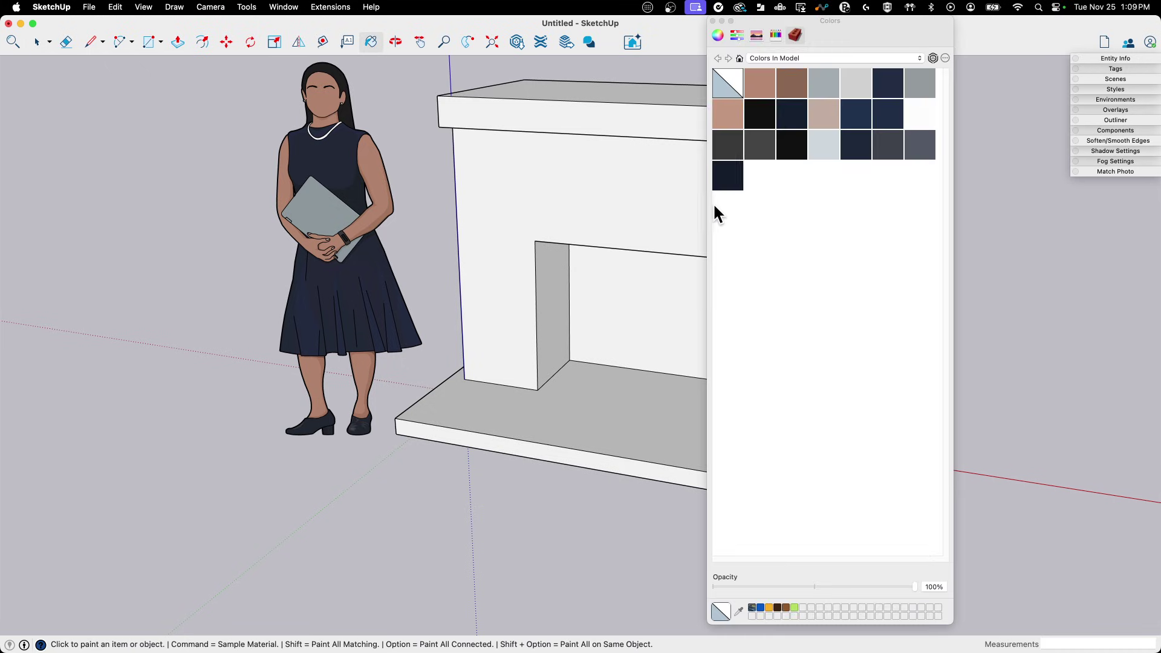
click(793, 56)
click(789, 47)
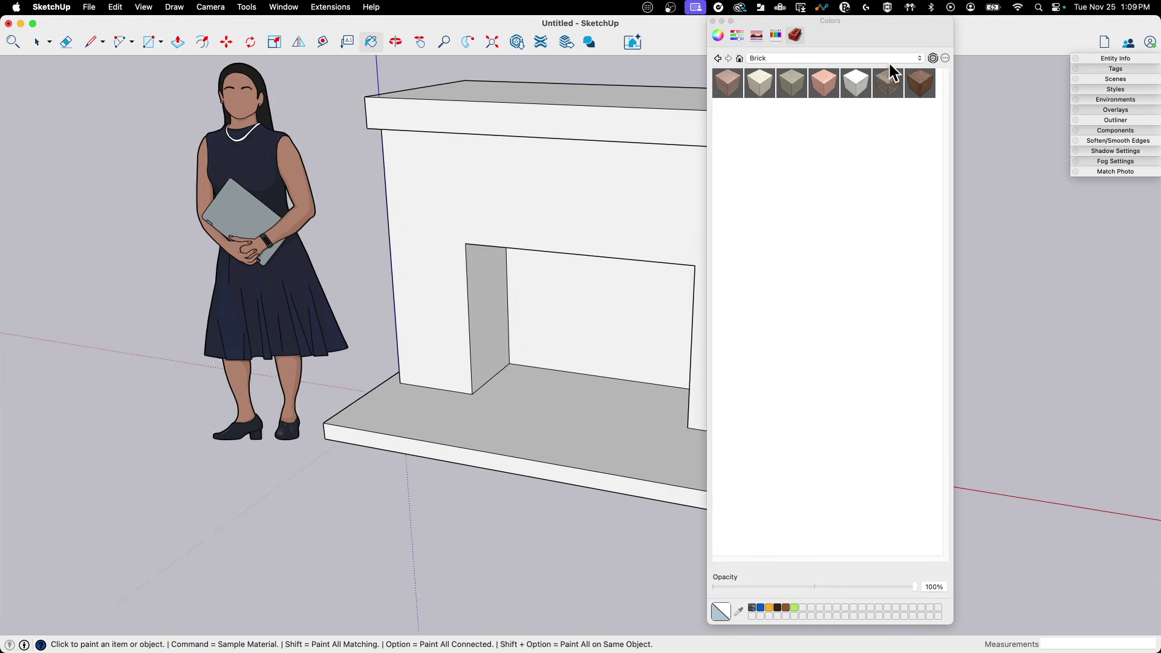
click(738, 91)
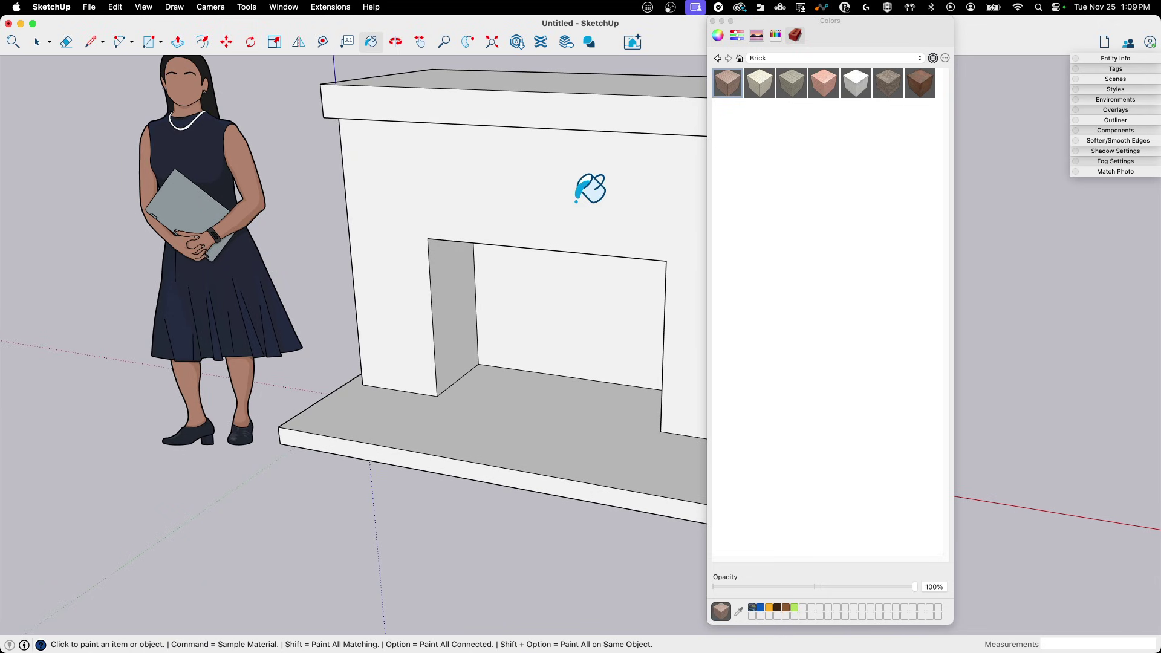
click(632, 194)
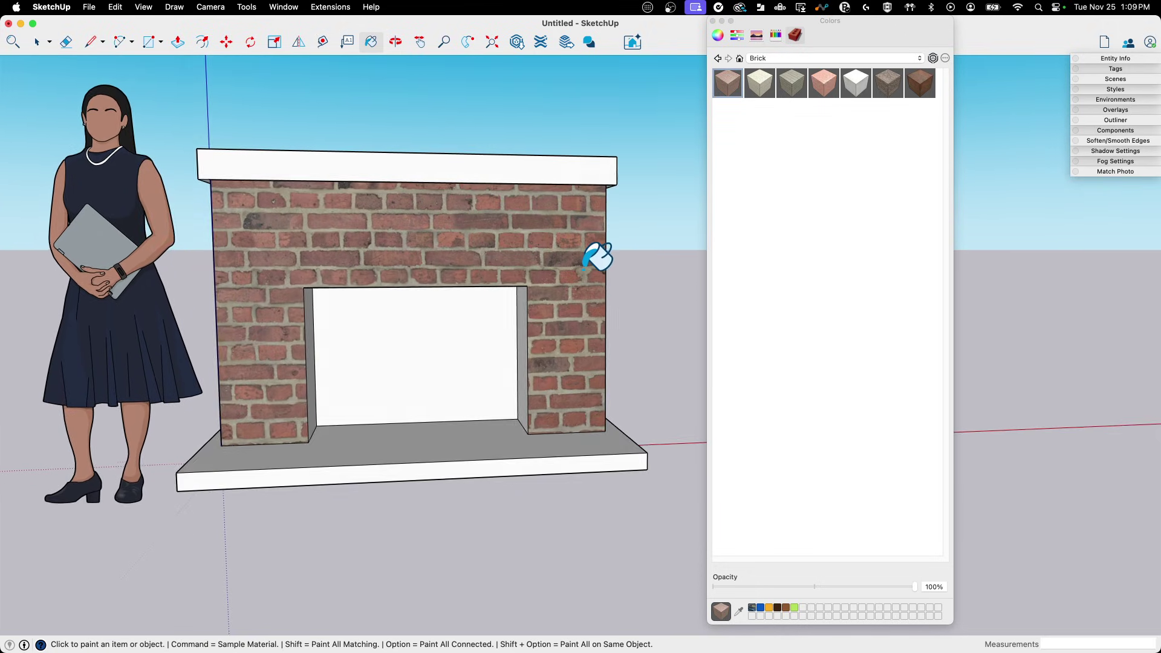
Try the brown block, salmon, cream and olive-grey brick materials one after another on the fireplace's front face.
scroll(548, 288, up, 3)
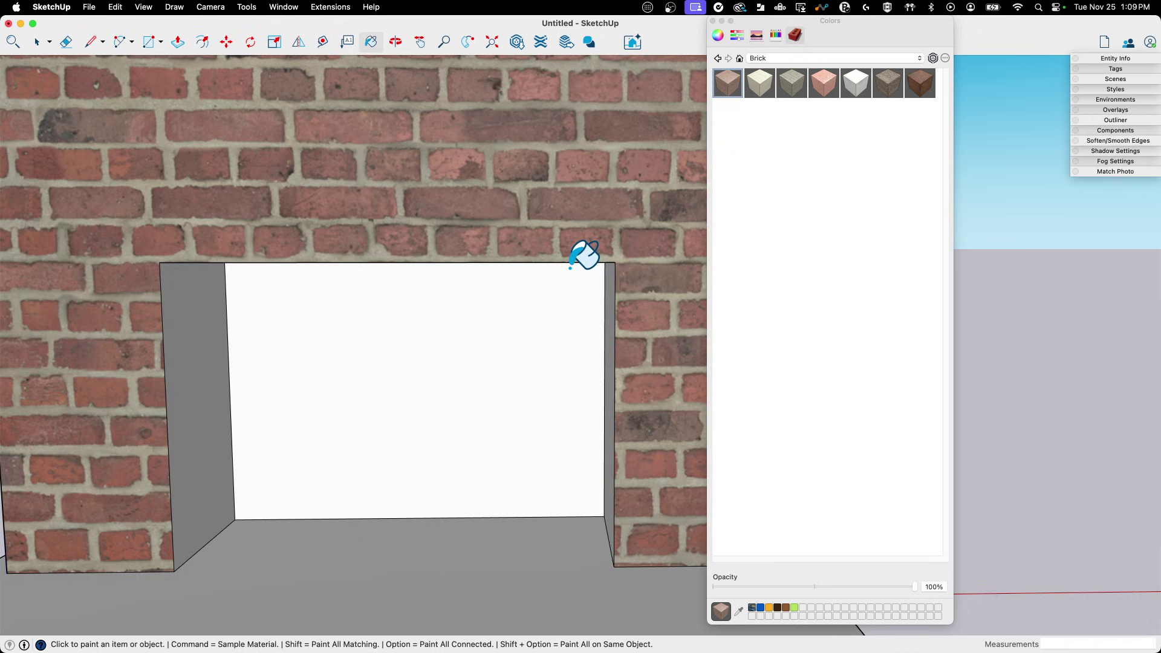
scroll(596, 251, down, 2)
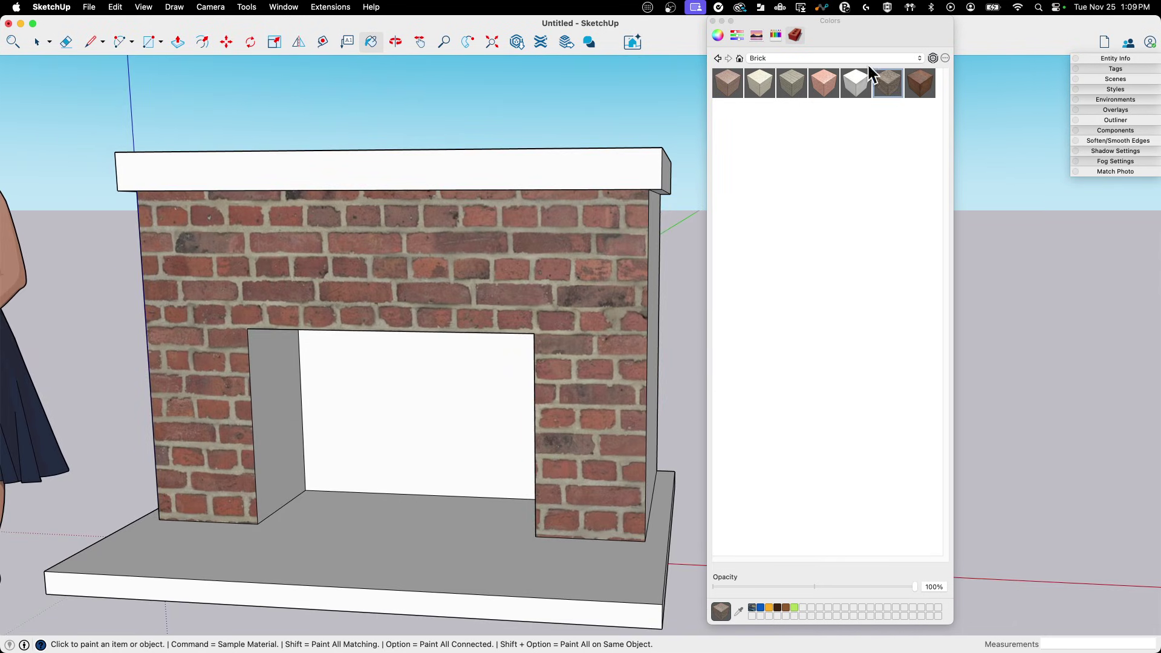
click(506, 269)
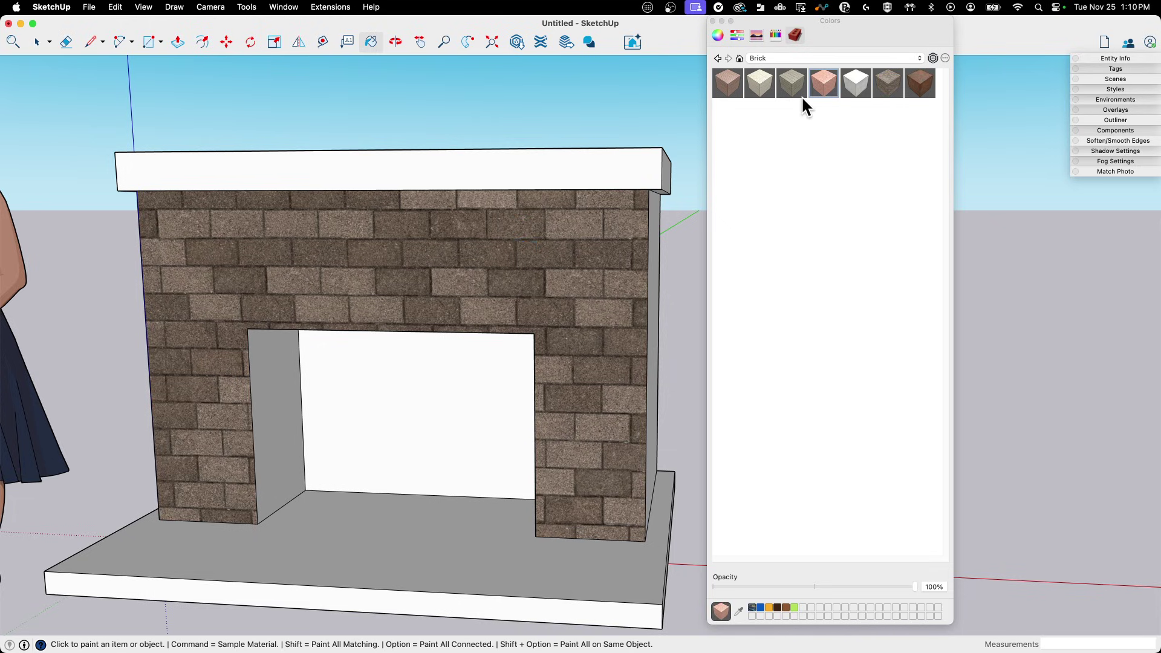
click(632, 275)
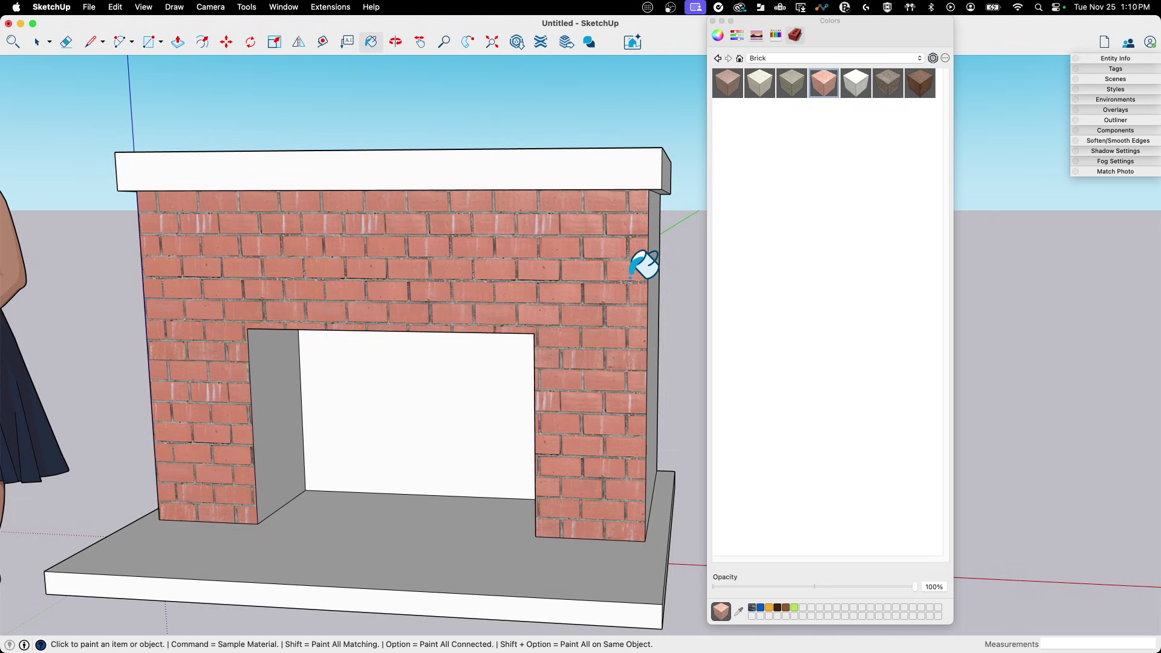
click(758, 81)
click(629, 257)
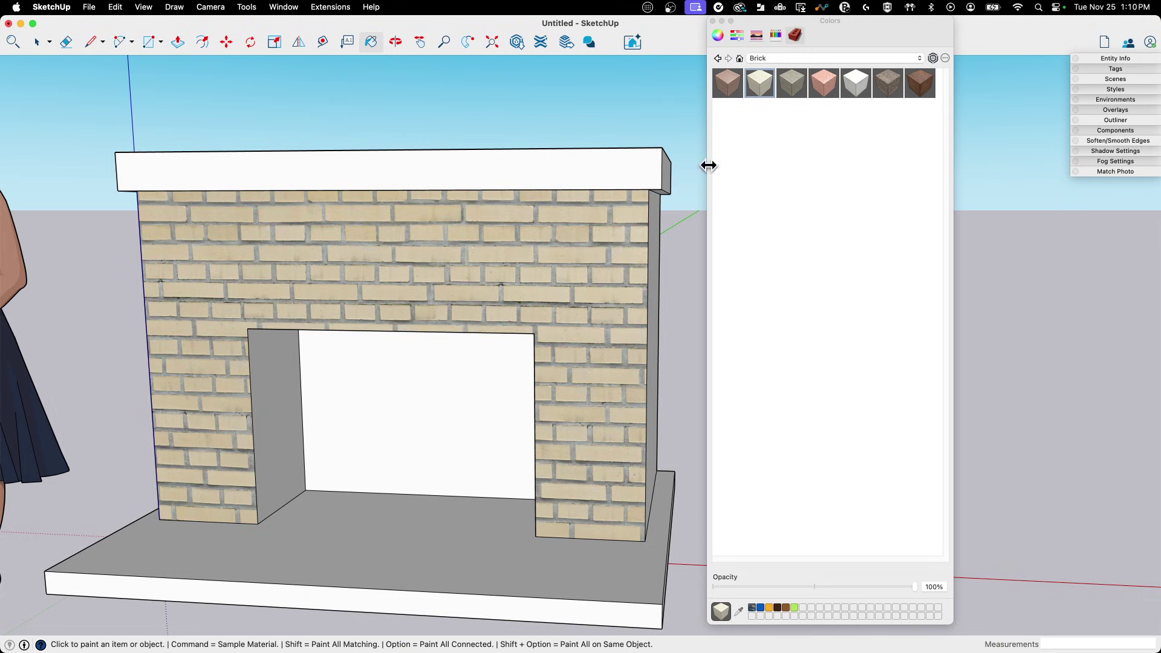
click(783, 89)
click(628, 275)
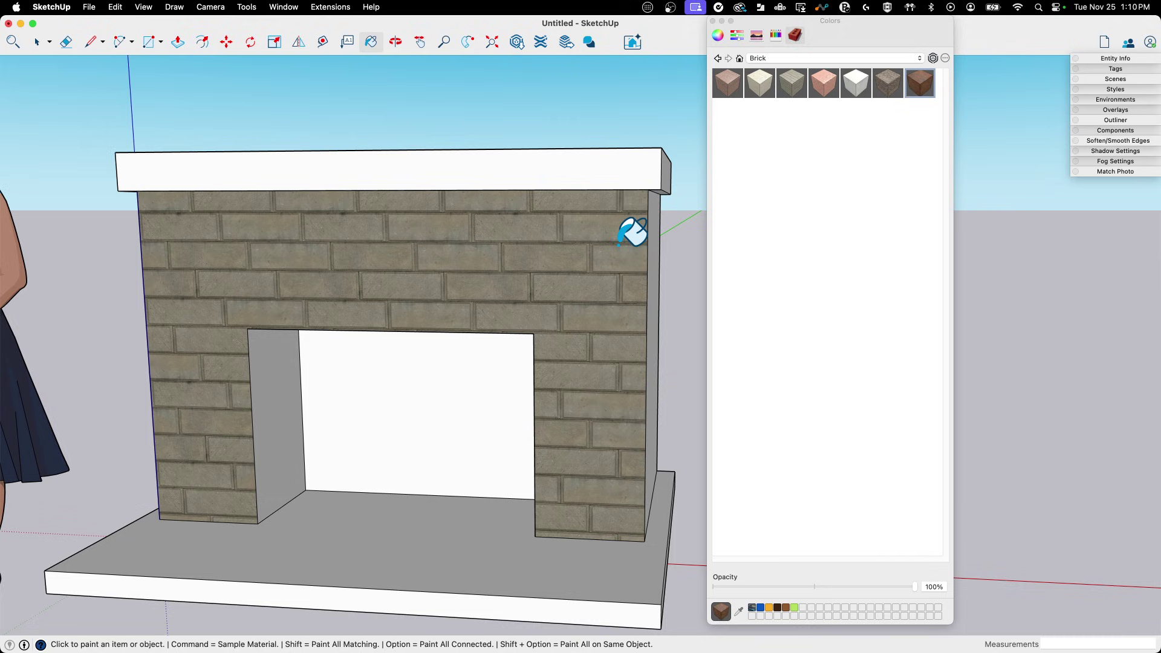
Compare the dark red brick with the lighter red brick on the fireplace's front face.
click(512, 305)
scroll(621, 207, up, 3)
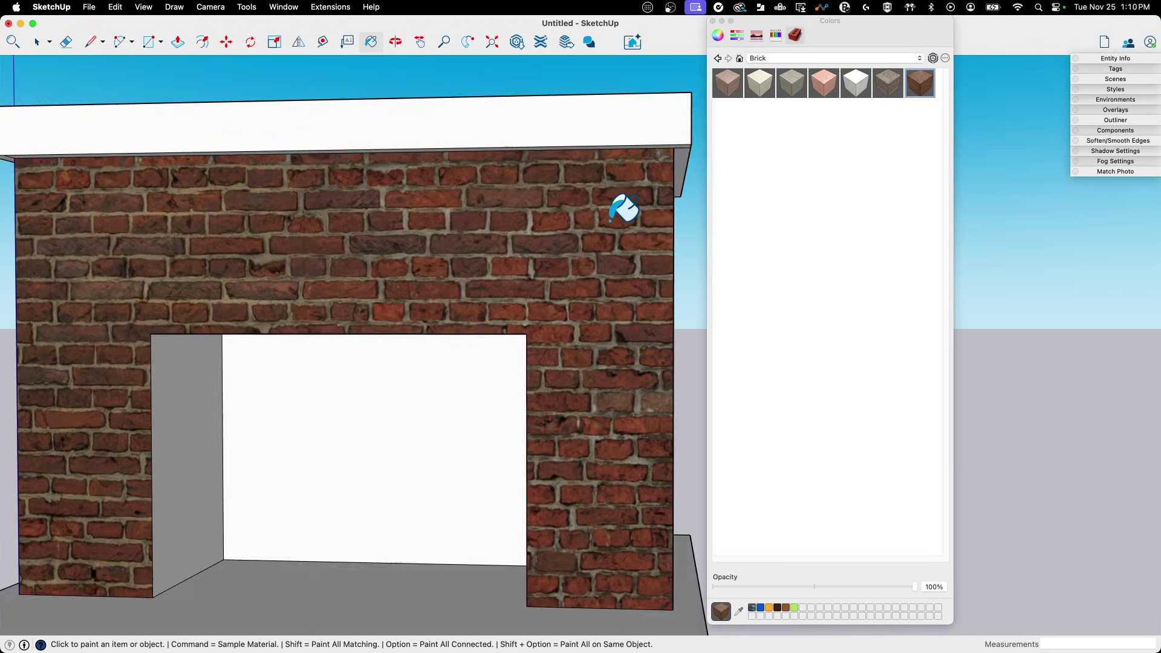
click(727, 82)
click(652, 277)
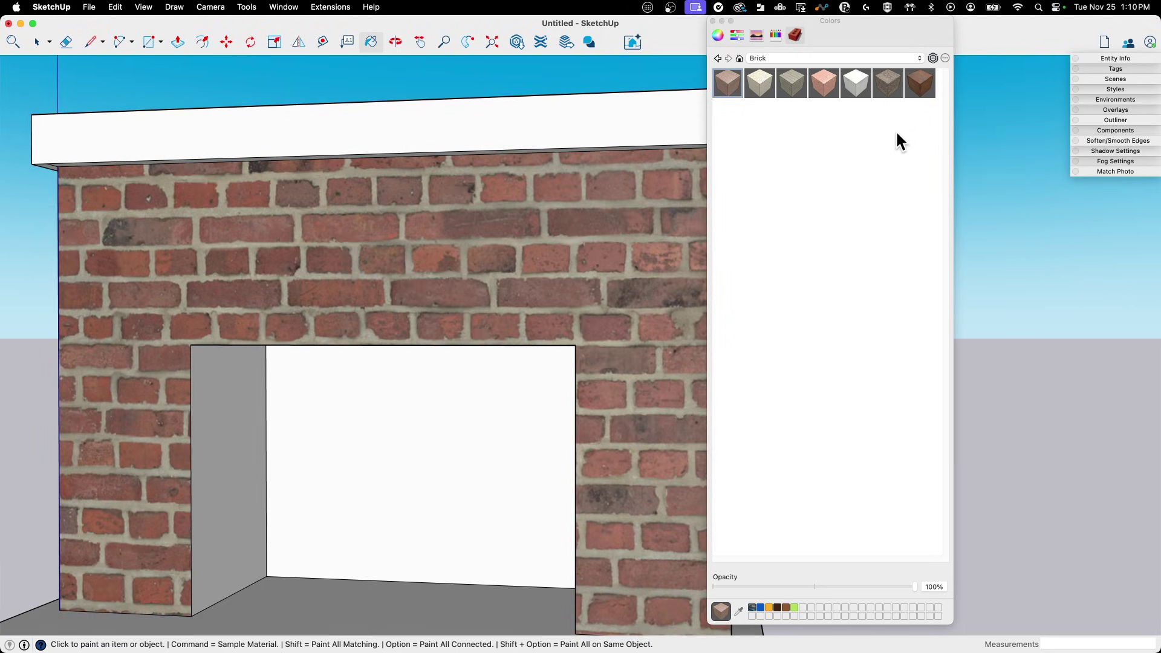
Paint the fireplace's front face with the dark red brick material.
click(925, 88)
click(585, 226)
middle_drag(586, 225, 725, 286)
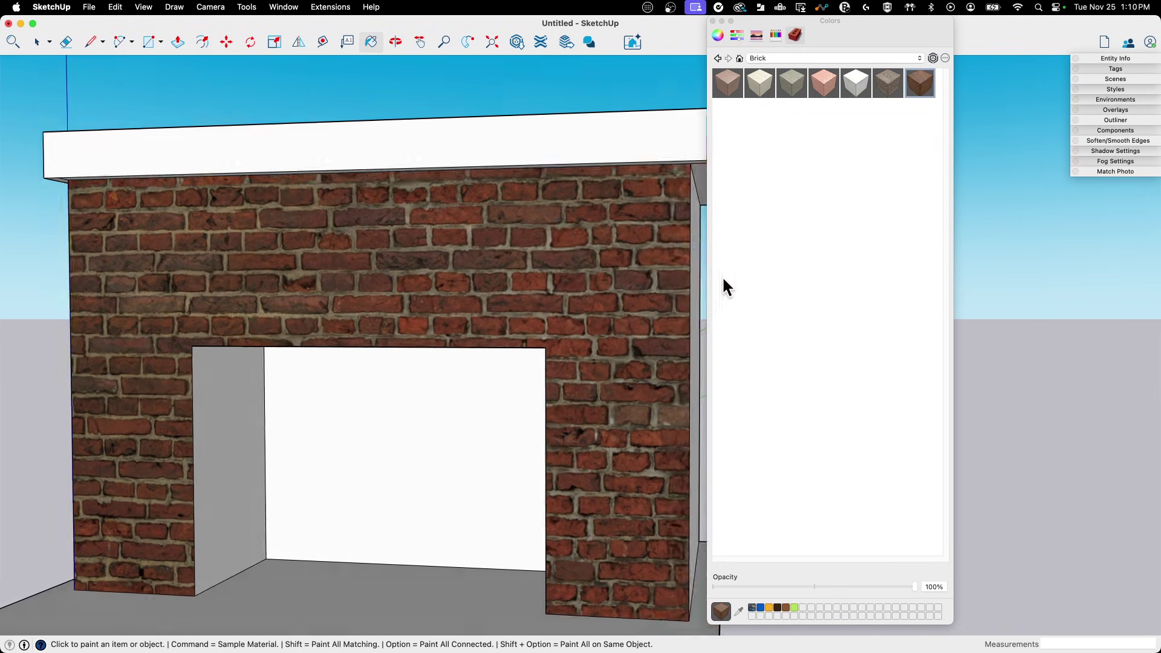
scroll(571, 260, down, 2)
middle_drag(571, 260, 420, 284)
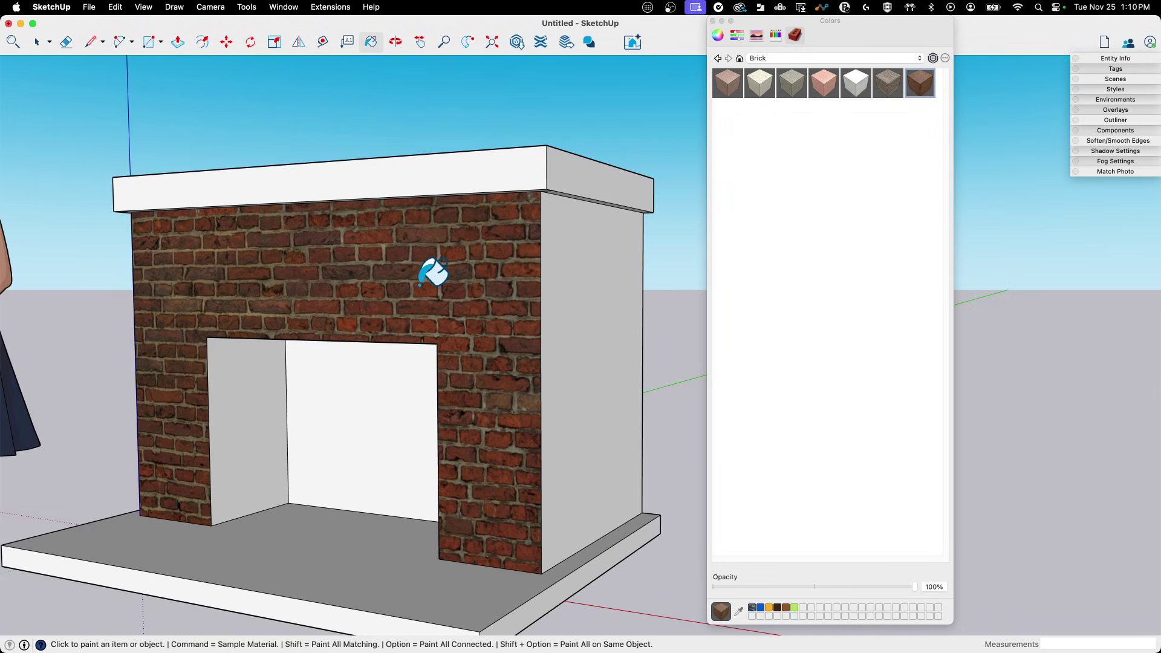
Examine how the brick courses meet the mantel, firebox opening and hearth on the fireplace's front face.
middle_drag(397, 245, 508, 271)
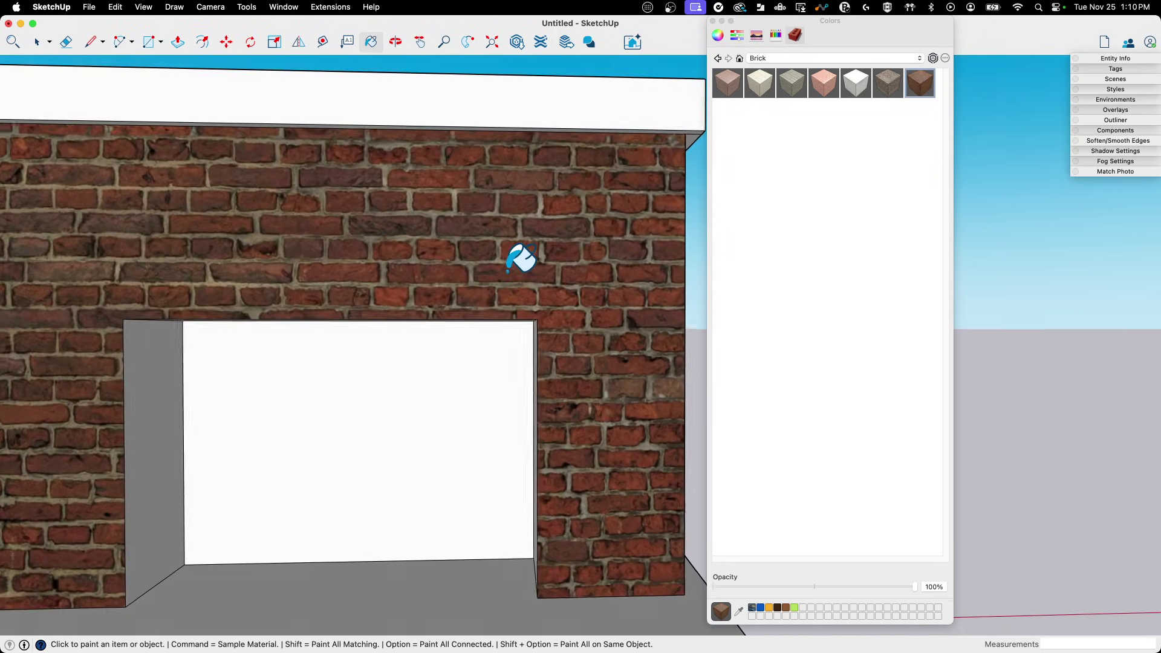
scroll(507, 271, down, 2)
scroll(519, 259, up, 2)
scroll(410, 215, up, 5)
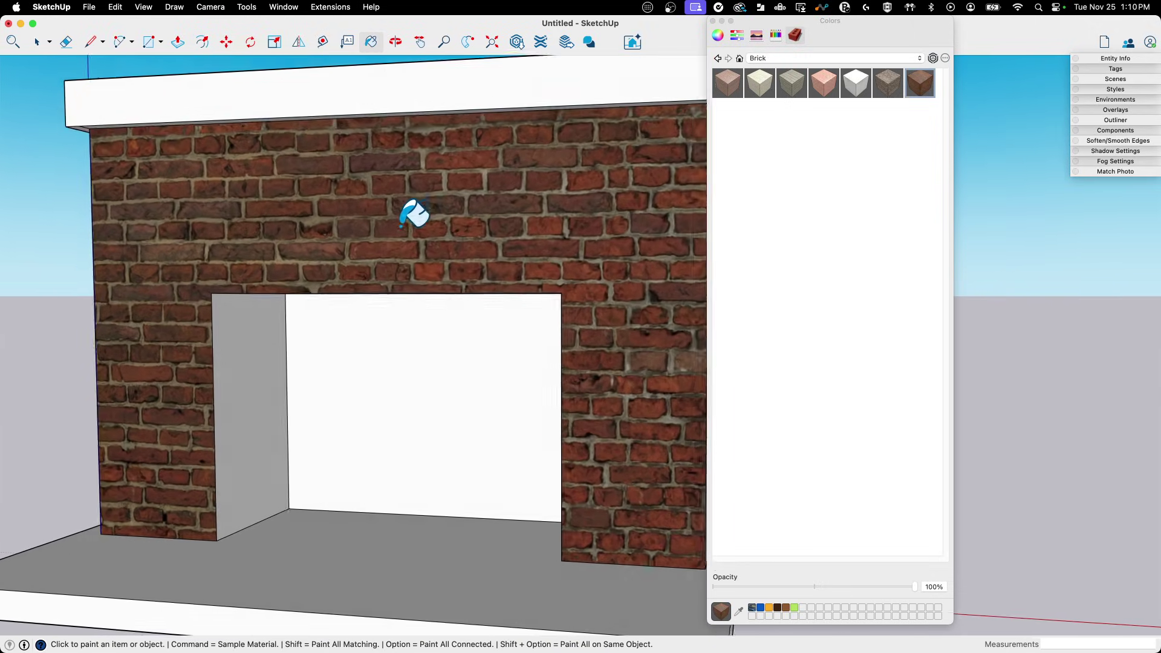
scroll(309, 378, down, 8)
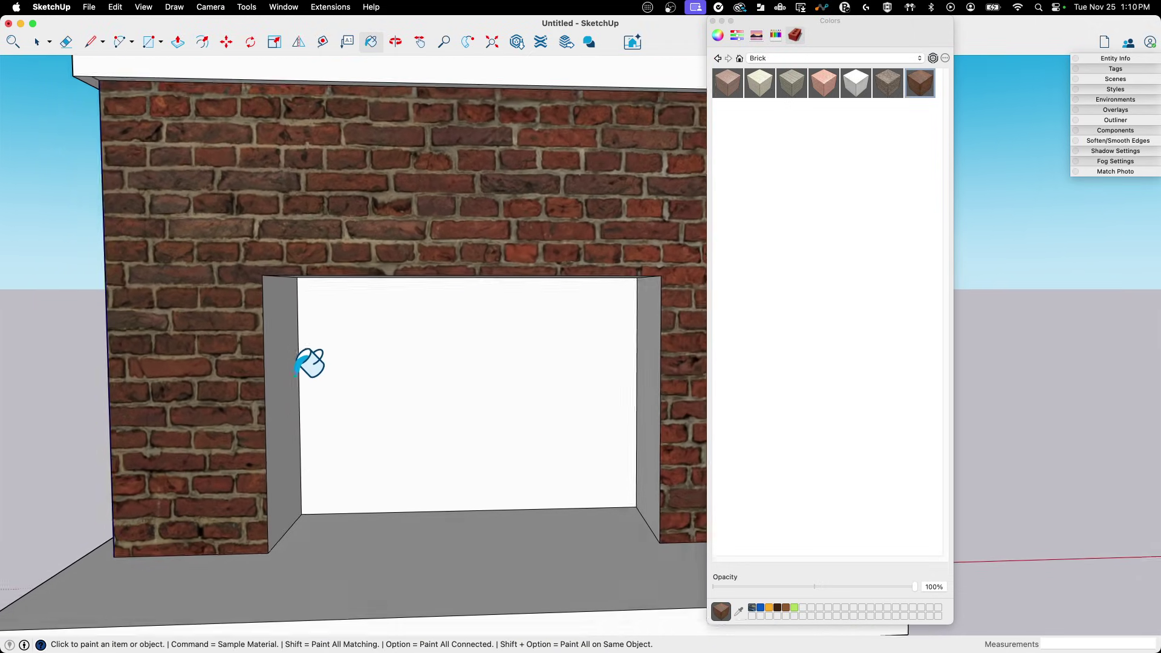
scroll(365, 238, down, 5)
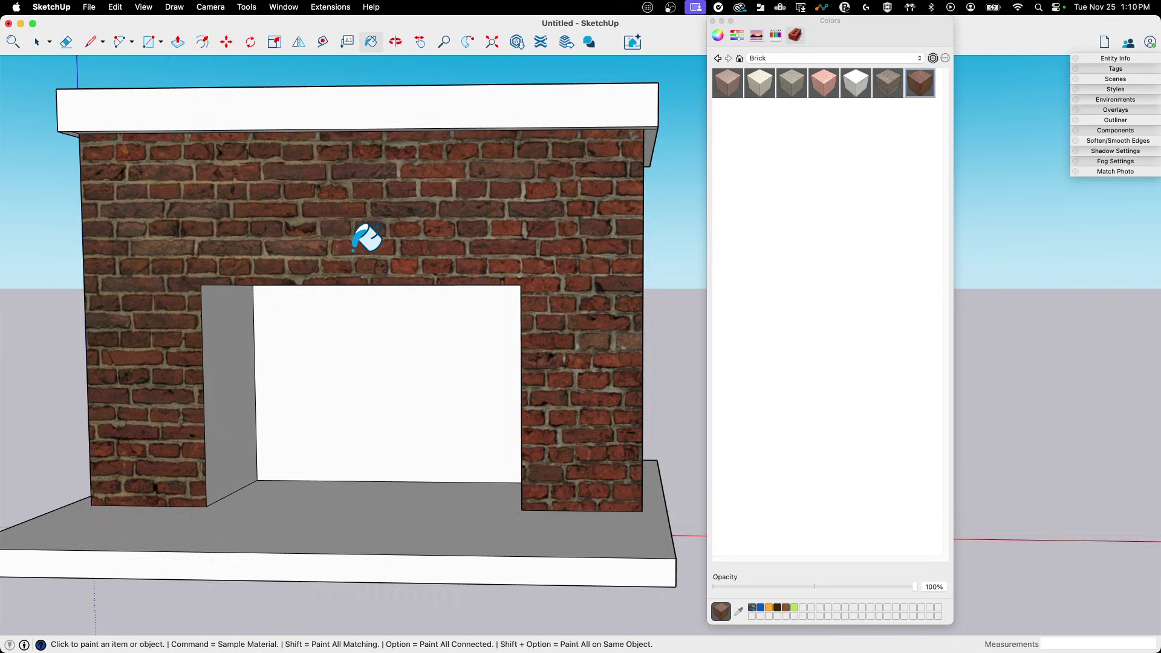
middle_drag(245, 105, 296, 113)
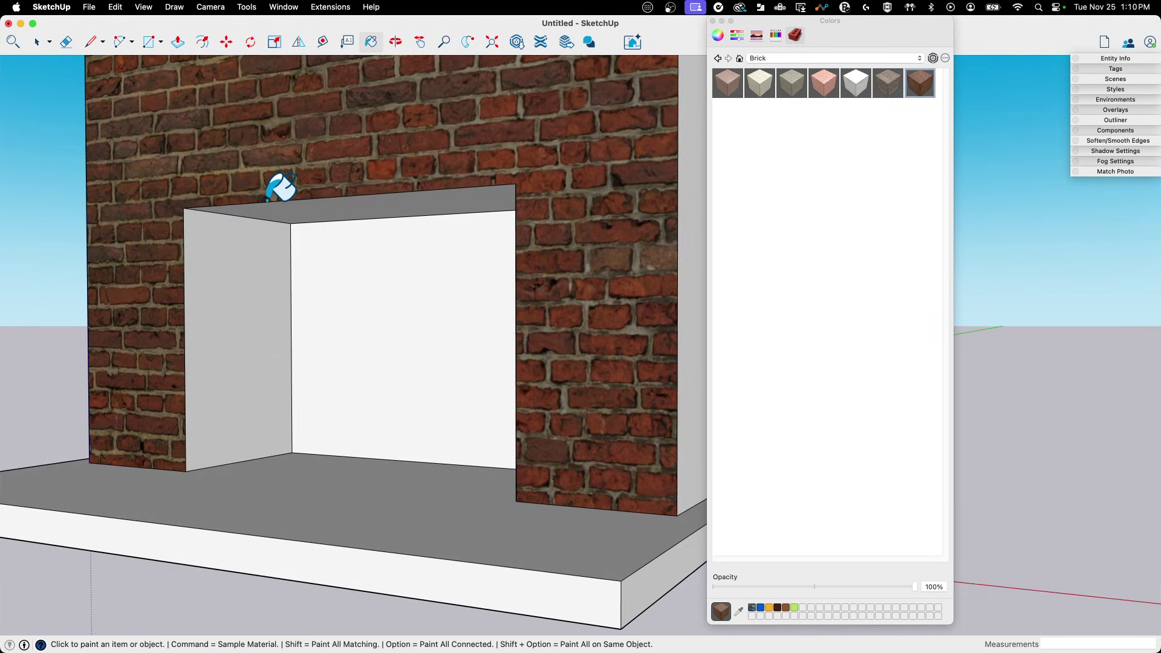
middle_drag(270, 233, 256, 463)
Push/Pull the hearth's top face up about 1 3/16" to meet the mortar line below the lowest full brick course.
key(space)
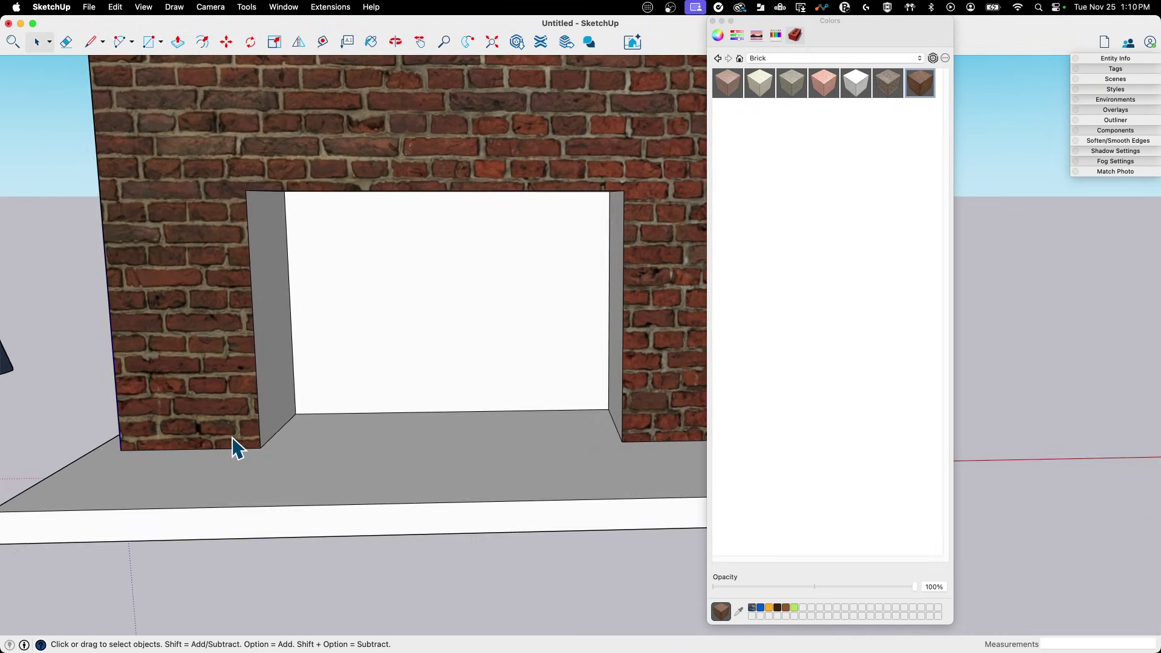
scroll(237, 449, up, 10)
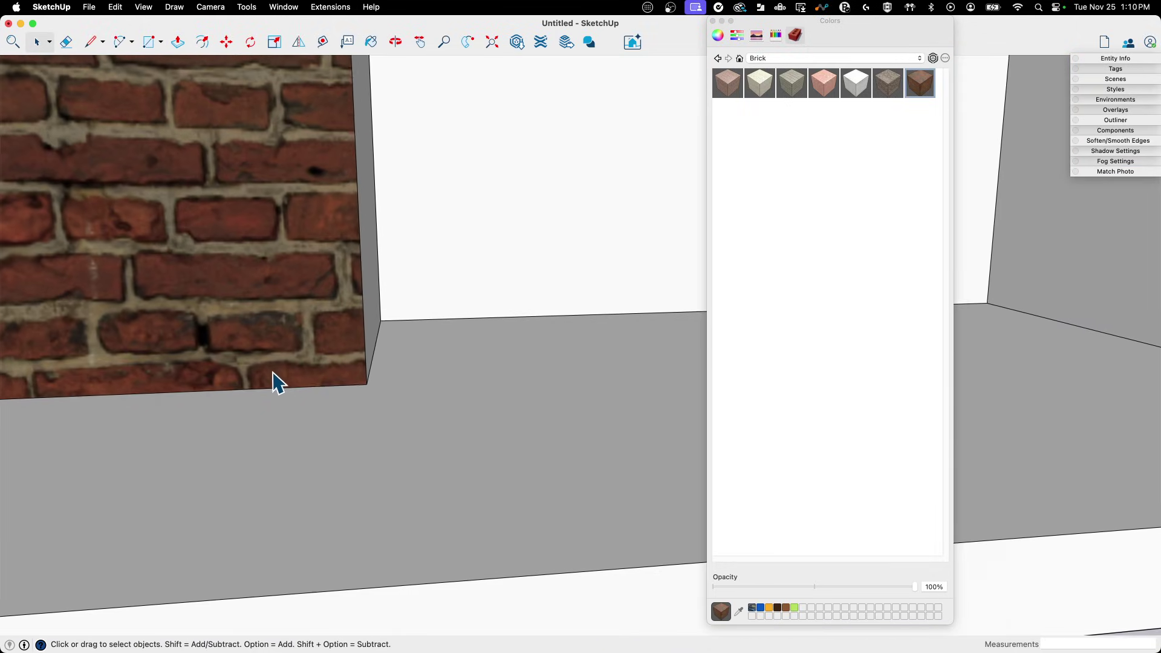
scroll(278, 383, up, 2)
click(281, 474)
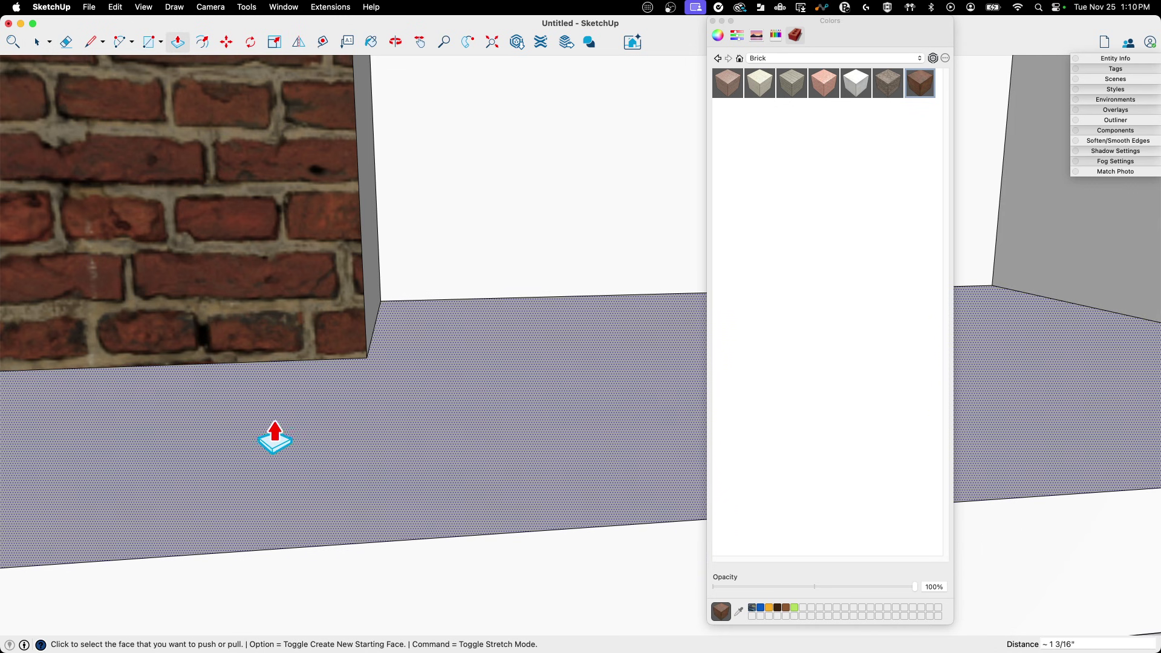
scroll(156, 345, down, 5)
Push/Pull the firebox opening's ceiling up about 1" to line up with the mortar joint above it.
scroll(376, 322, up, 8)
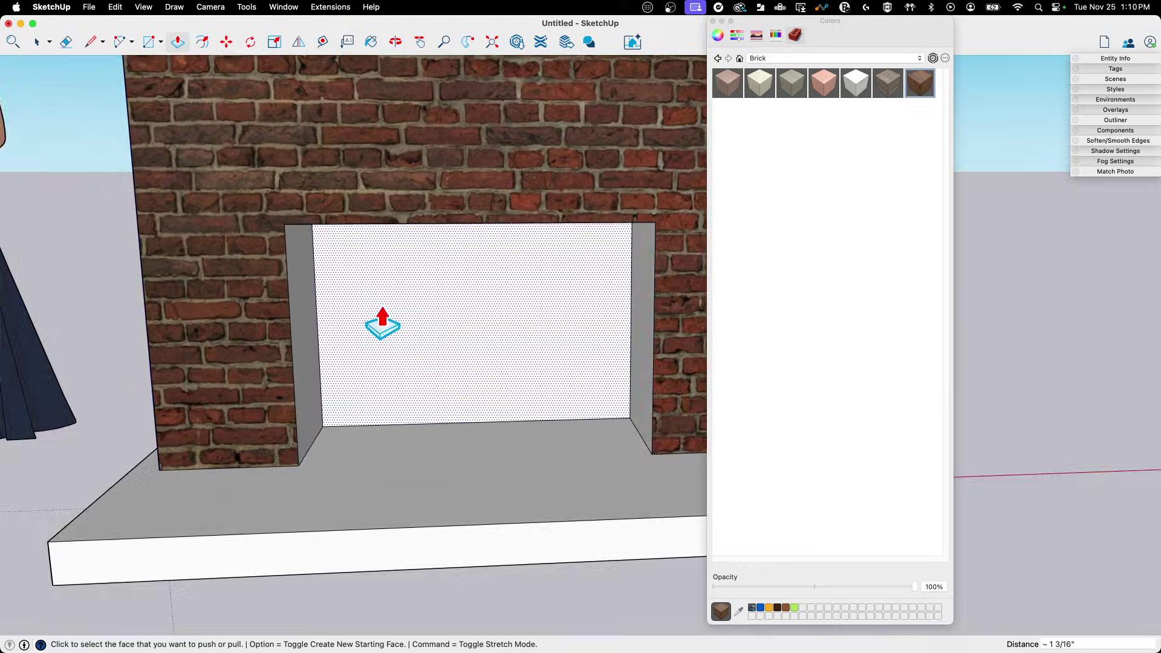
scroll(266, 266, down, 1)
click(268, 245)
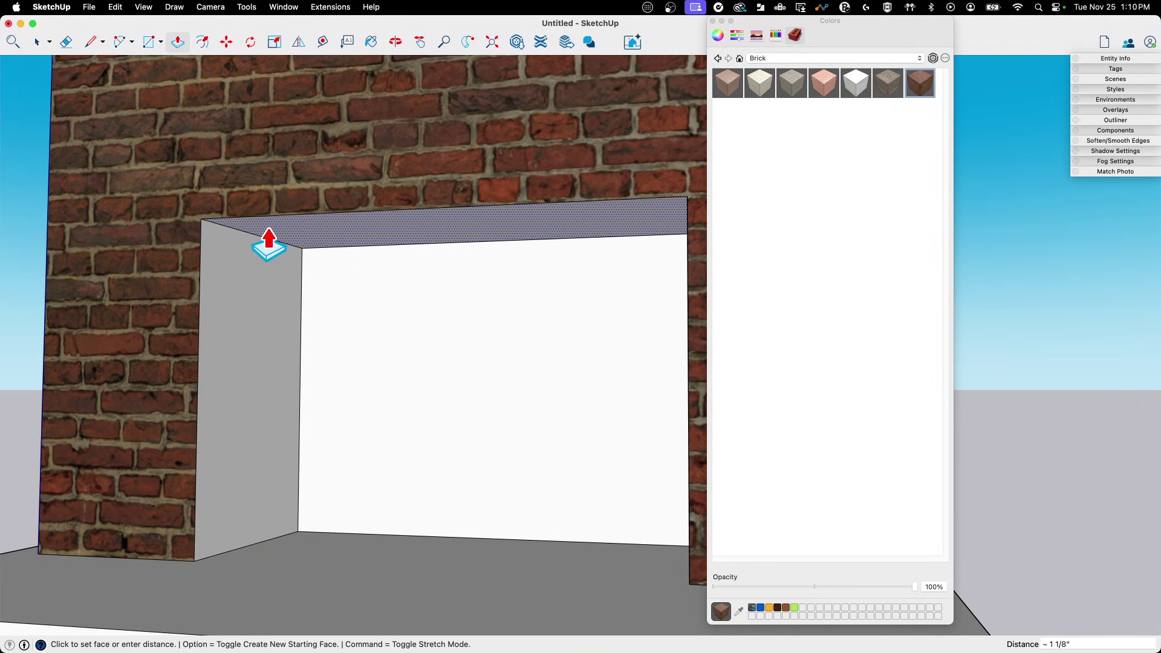
click(268, 245)
scroll(277, 248, down, 5)
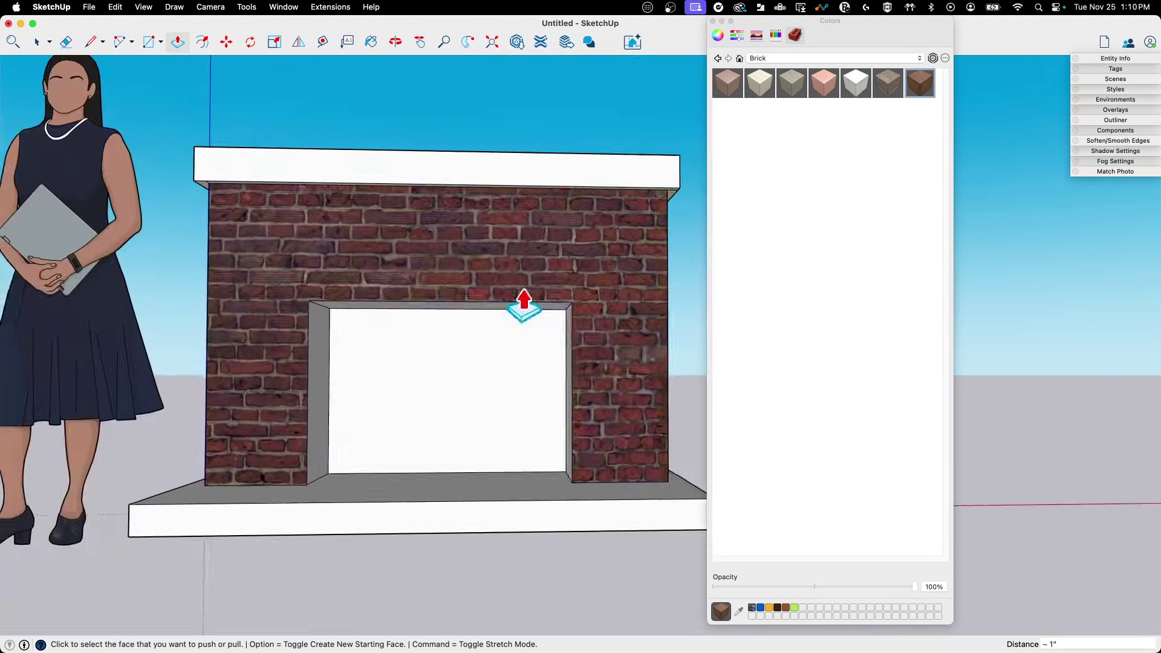
scroll(520, 303, up, 1)
scroll(635, 293, up, 1)
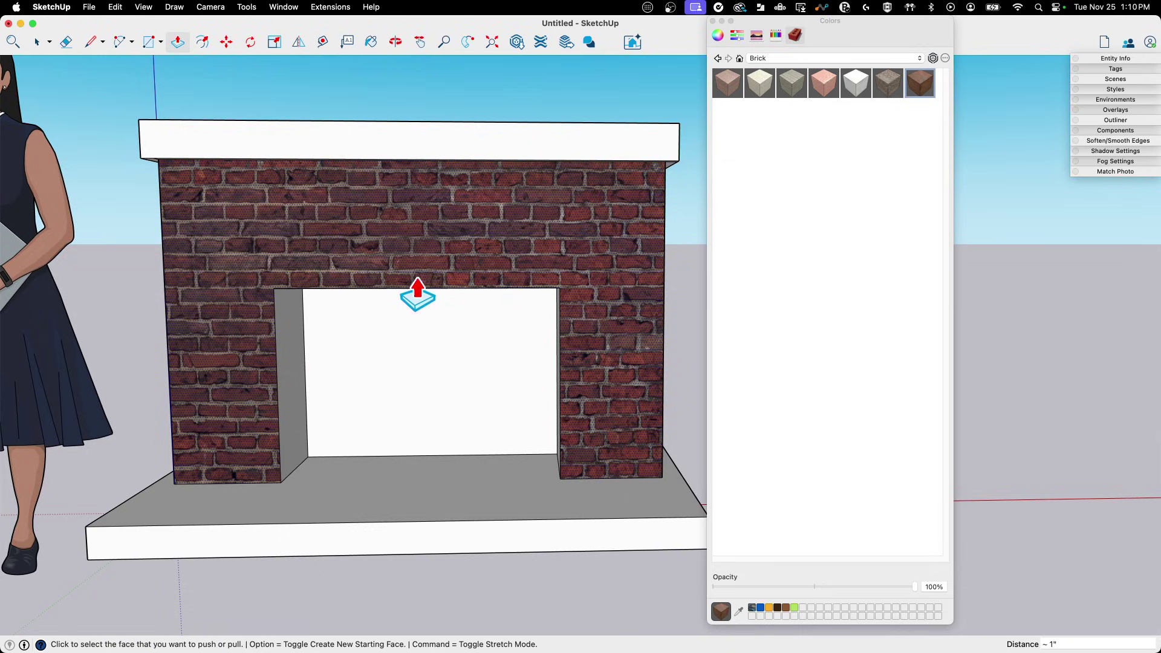
Select the mantel and move it down about 1 1/4" so its underside meets a full brick course.
scroll(481, 295, down, 3)
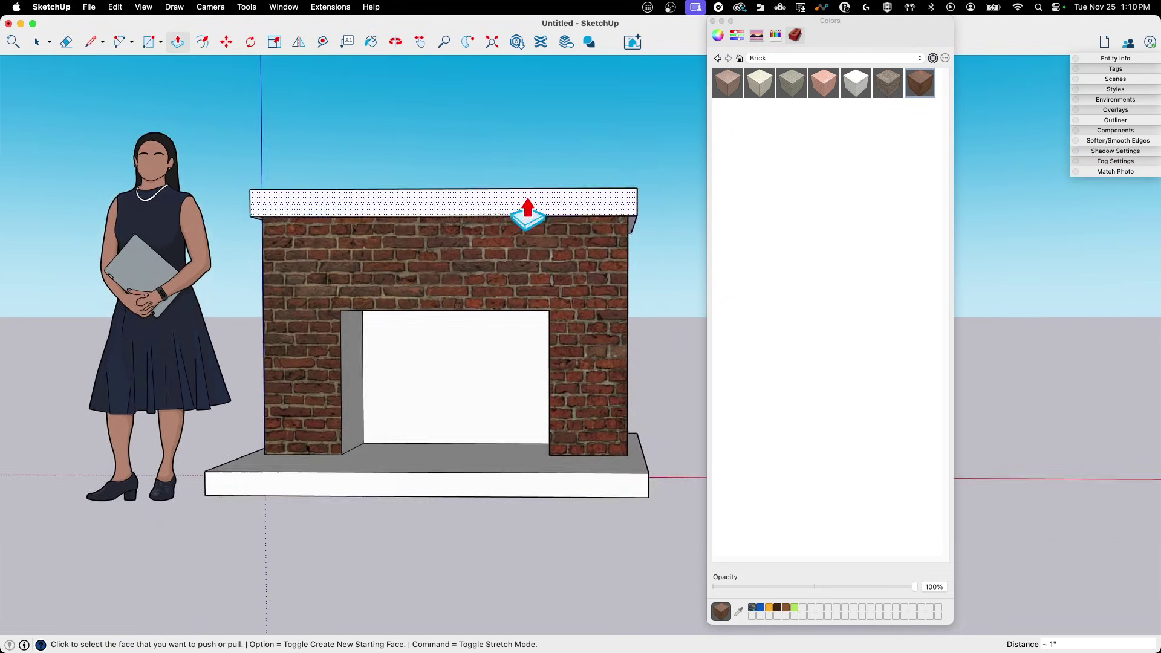
middle_drag(528, 212, 653, 176)
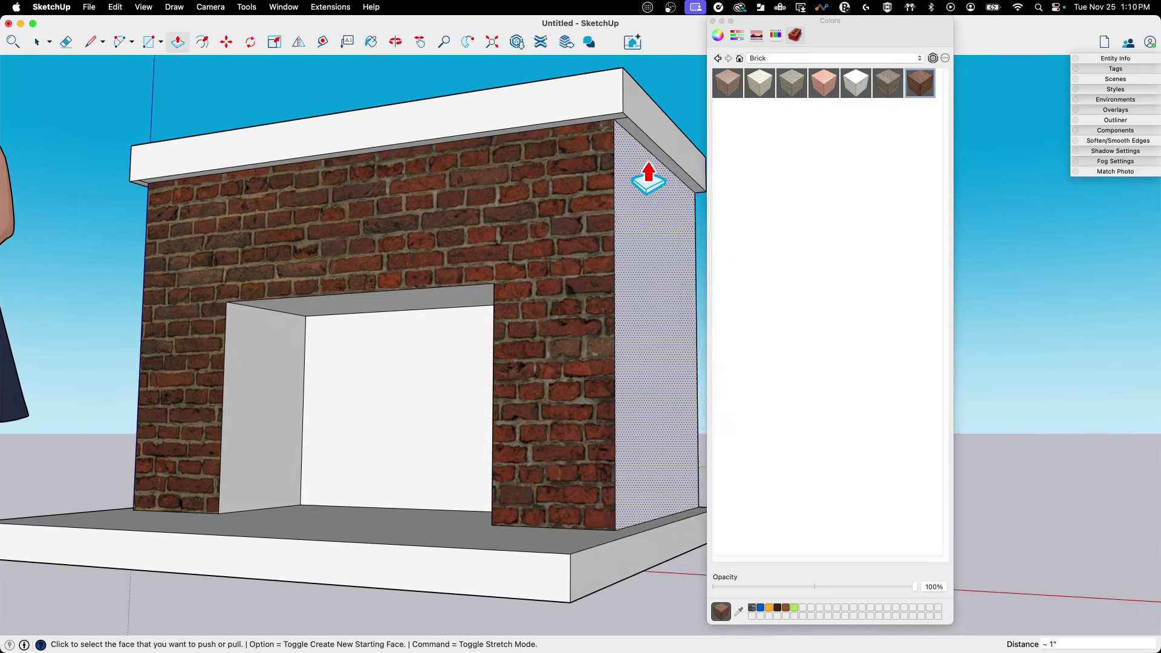
key(e)
middle_drag(623, 105, 638, 107)
scroll(147, 83, up, 5)
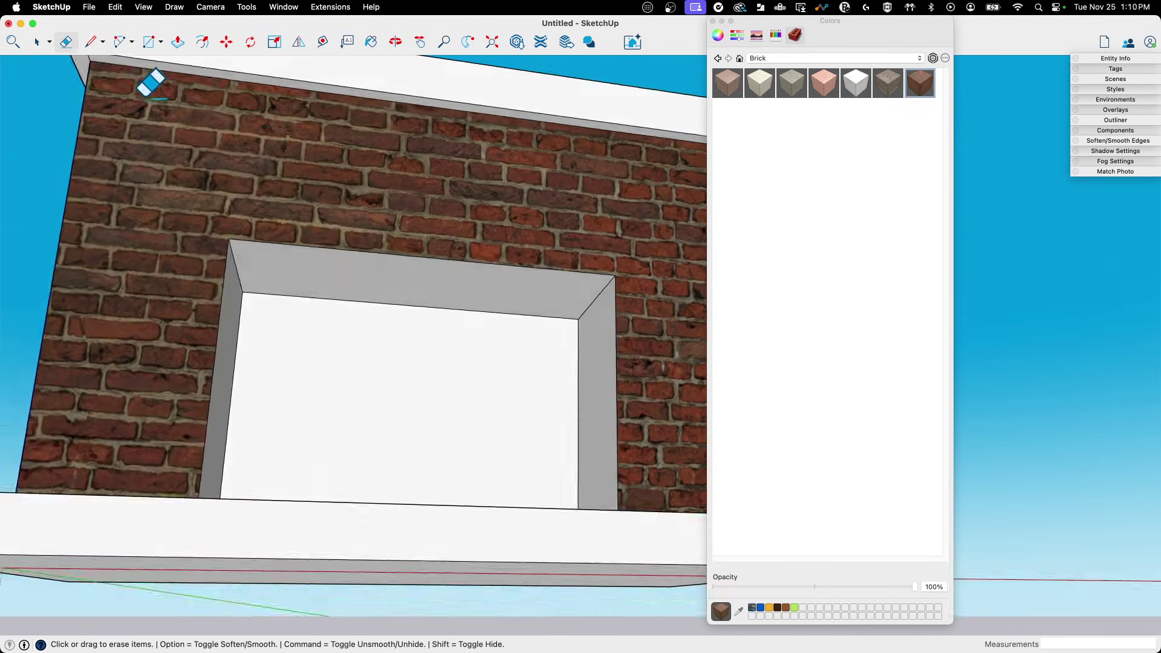
scroll(145, 101, down, 5)
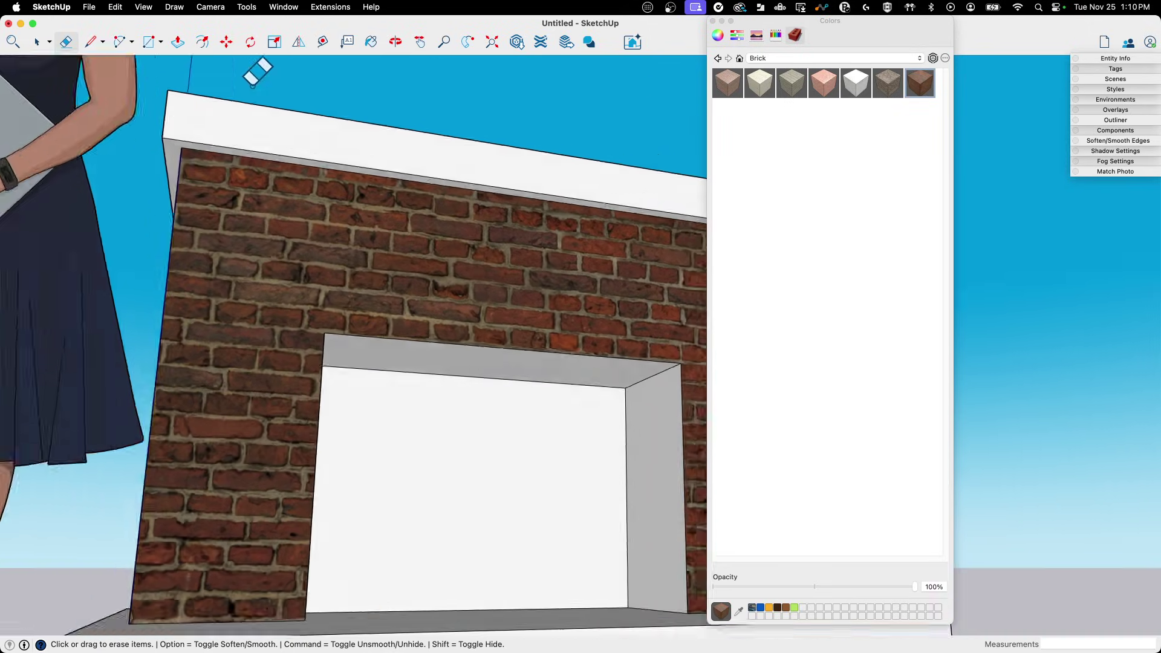
key(space)
drag(640, 243, 640, 243)
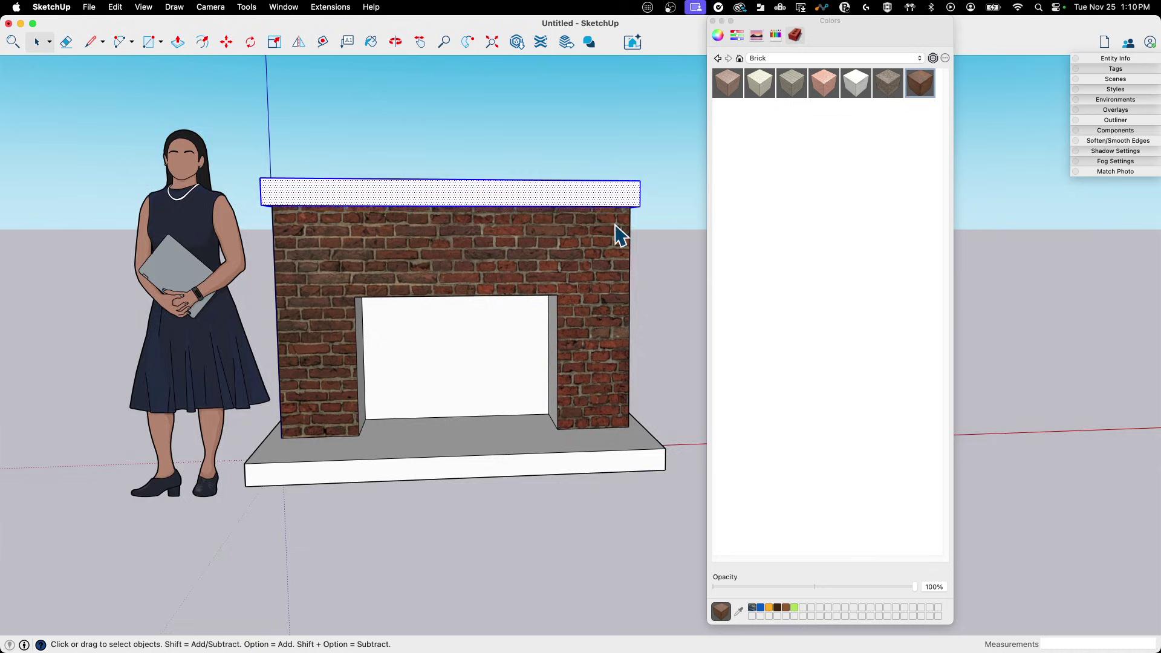
scroll(599, 200, up, 5)
key(m)
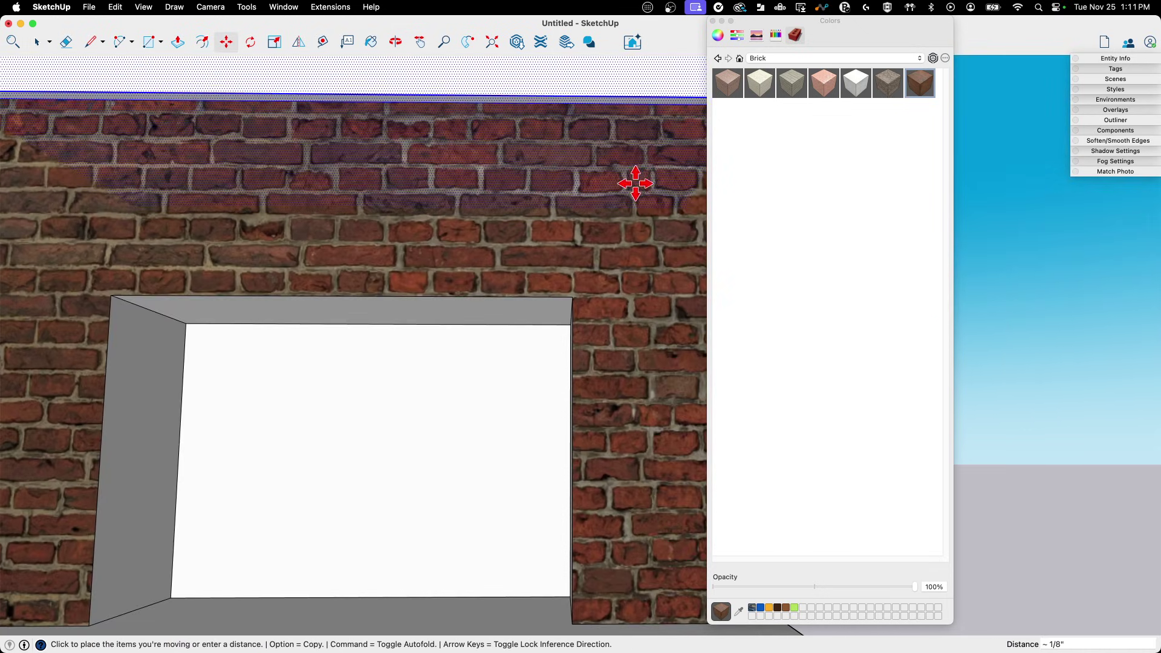
click(635, 192)
scroll(617, 192, down, 5)
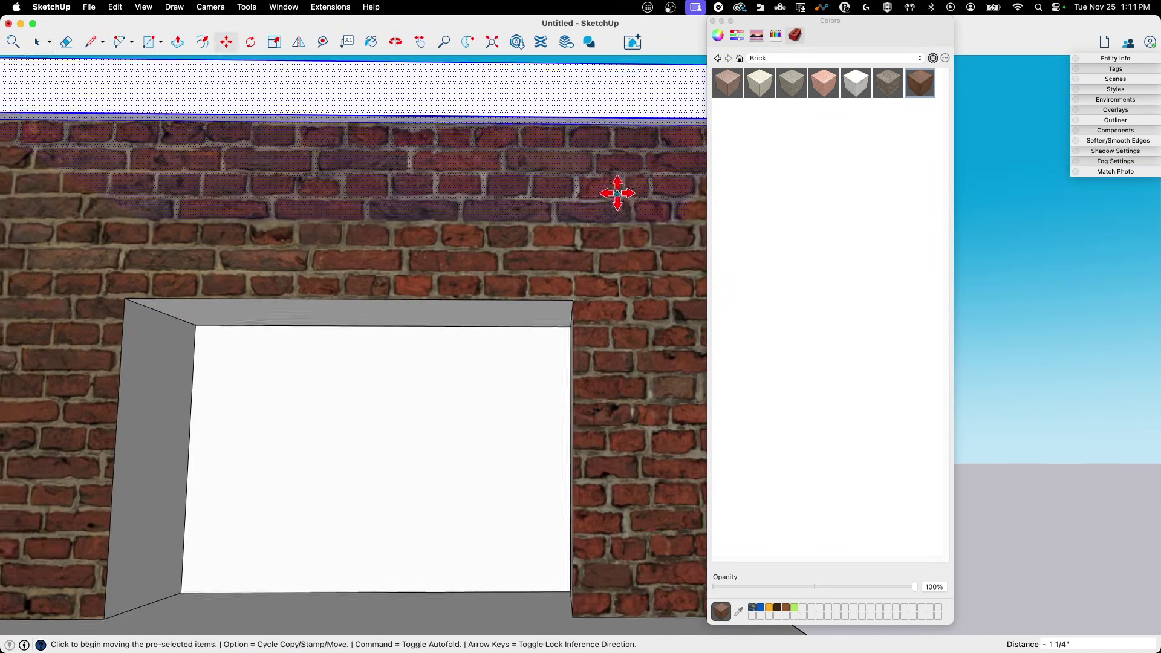
Paint the fireplace's left outer side face with the dark red brick material.
key(space)
middle_drag(534, 267, 591, 262)
scroll(587, 274, up, 2)
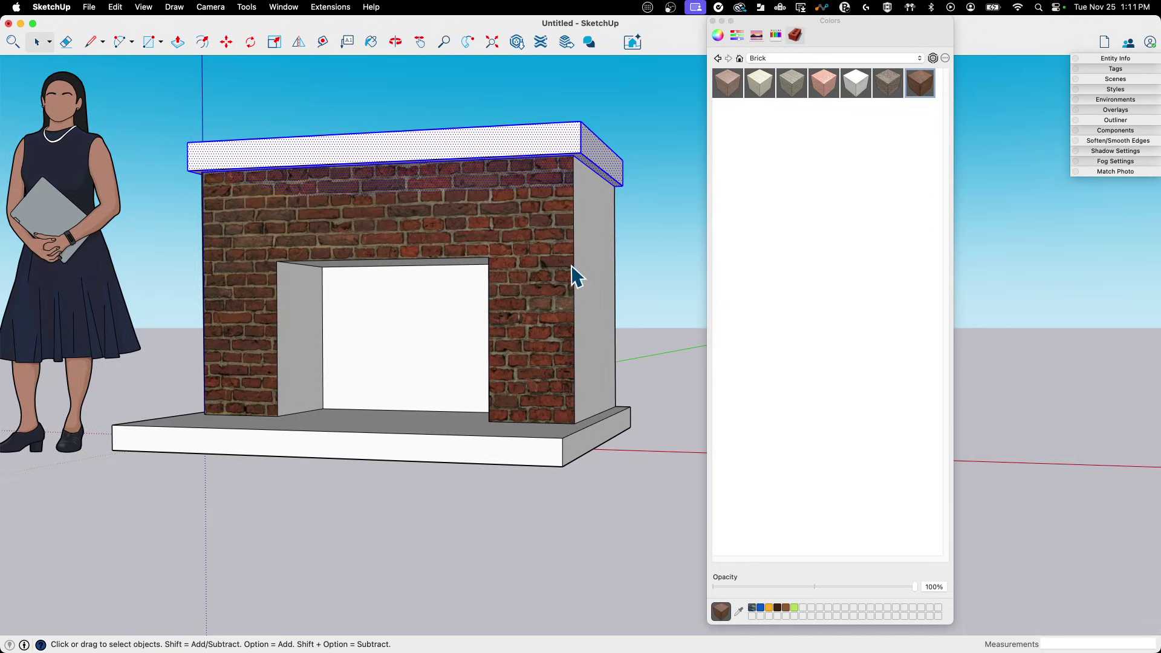
middle_drag(633, 308, 583, 312)
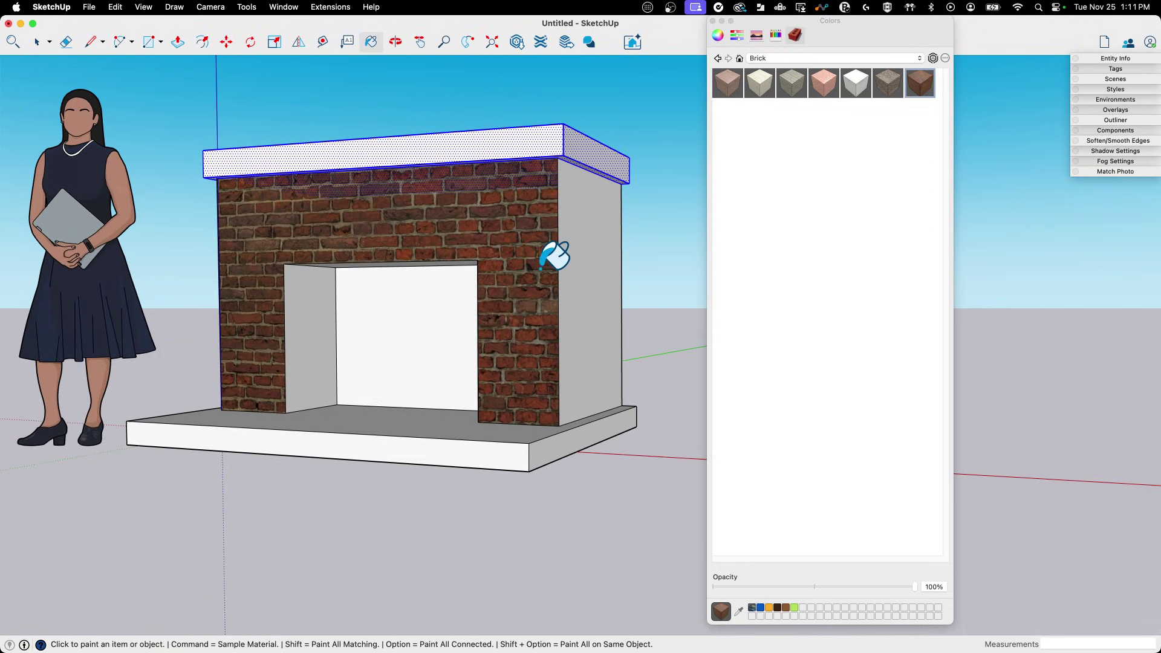
middle_drag(565, 238, 415, 262)
scroll(414, 261, up, 5)
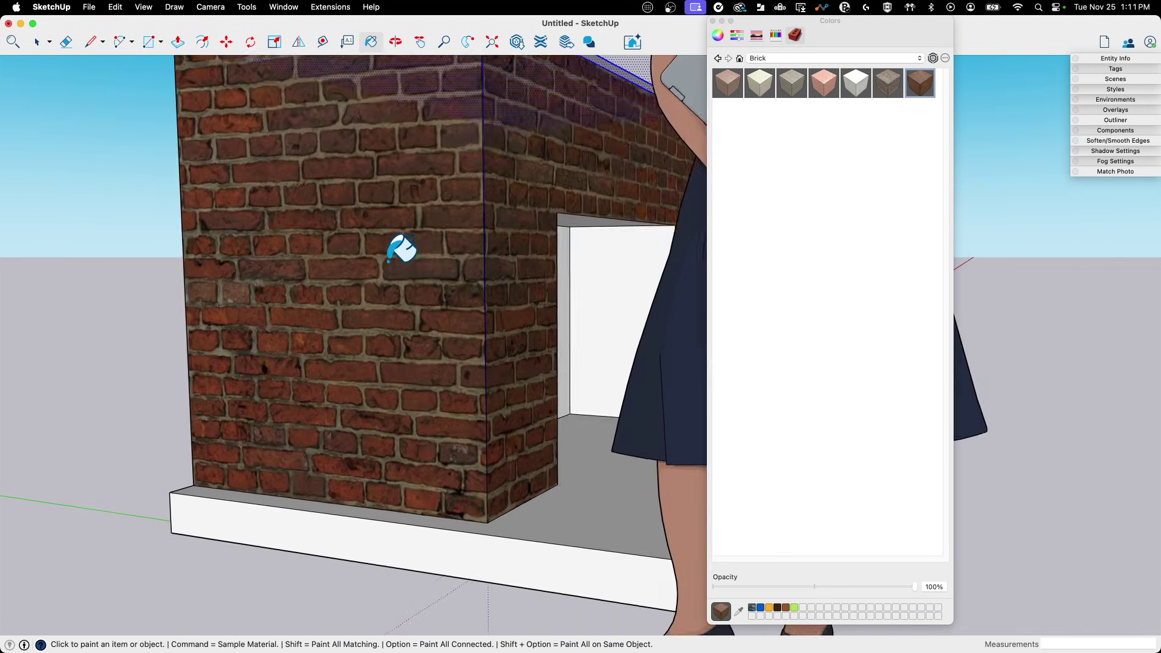
Paint the fireplace's right outer side face with the dark red brick material.
scroll(401, 249, down, 5)
middle_drag(402, 248, 570, 257)
scroll(477, 188, up, 2)
scroll(481, 193, up, 3)
middle_drag(481, 193, 492, 325)
middle_drag(471, 420, 542, 192)
scroll(542, 192, down, 2)
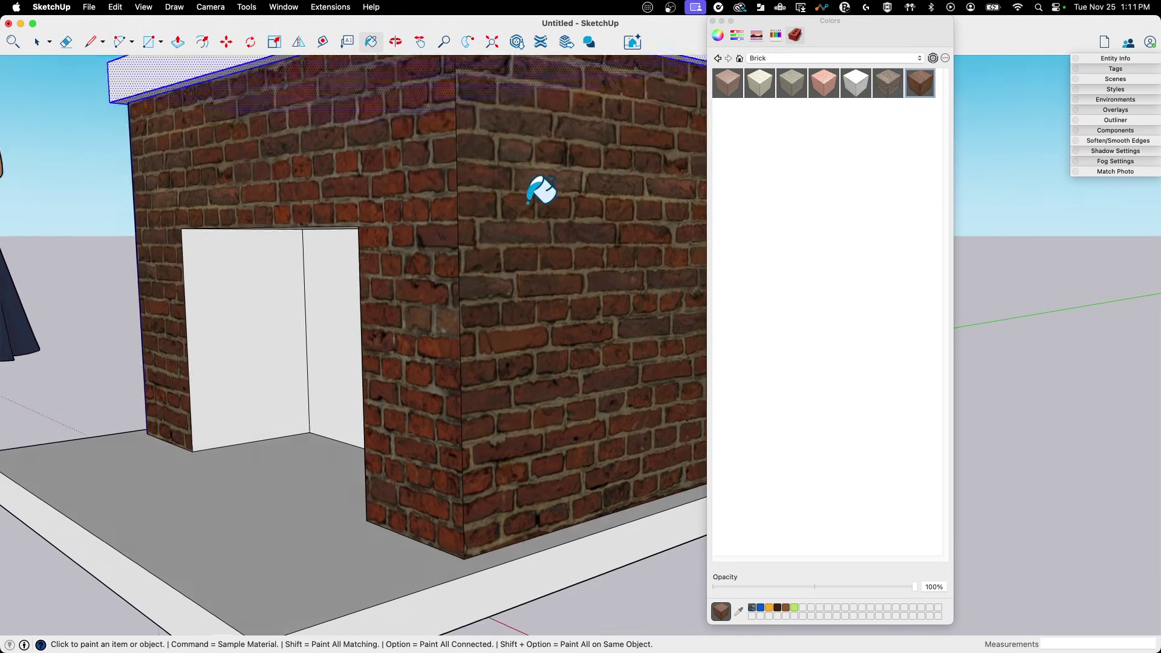
Reposition the brick texture on the right side face to line its courses up with the front face.
right_click(502, 216)
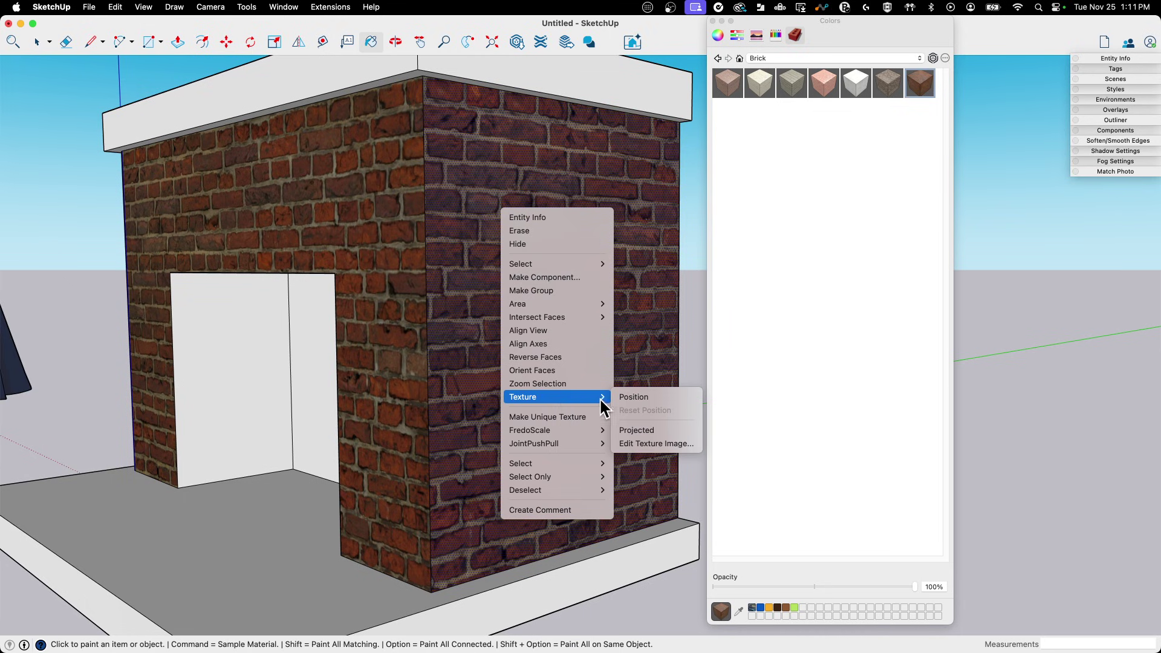
click(635, 398)
drag(464, 158, 465, 162)
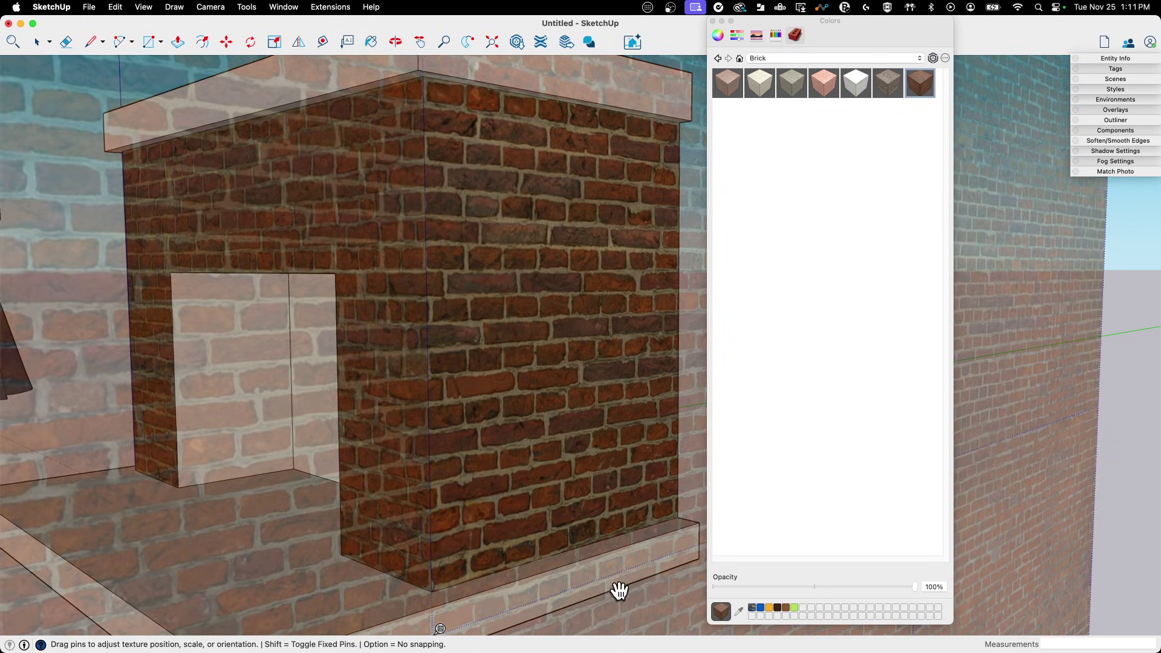
scroll(616, 589, down, 5)
click(1039, 370)
scroll(690, 282, up, 5)
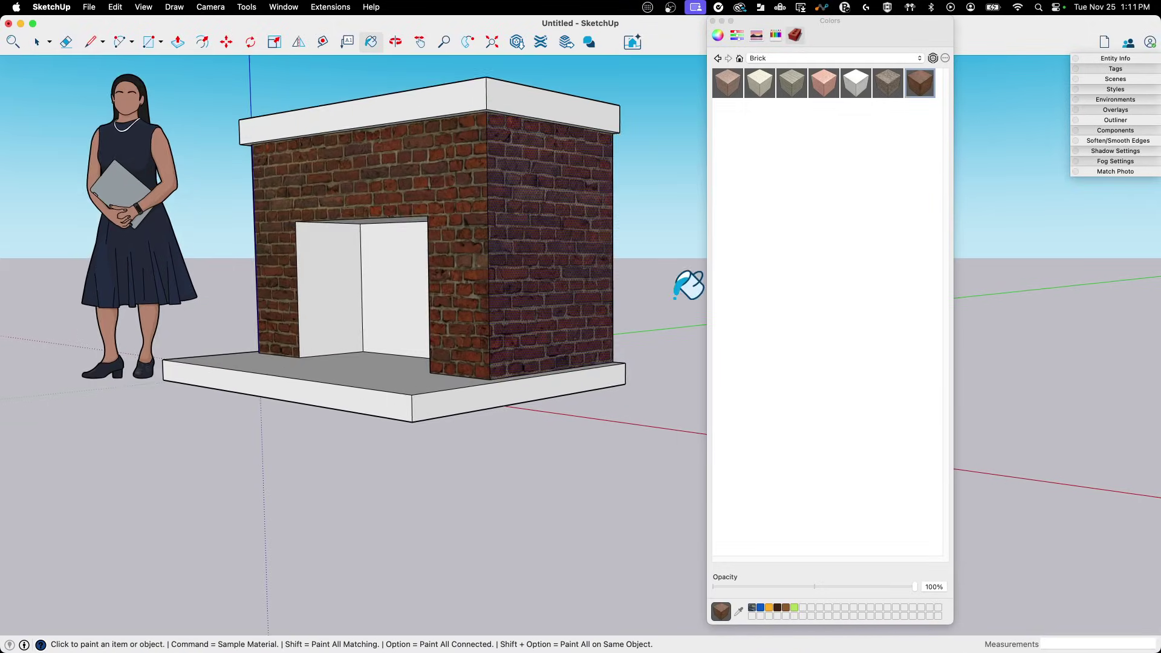
click(607, 384)
key(super+z)
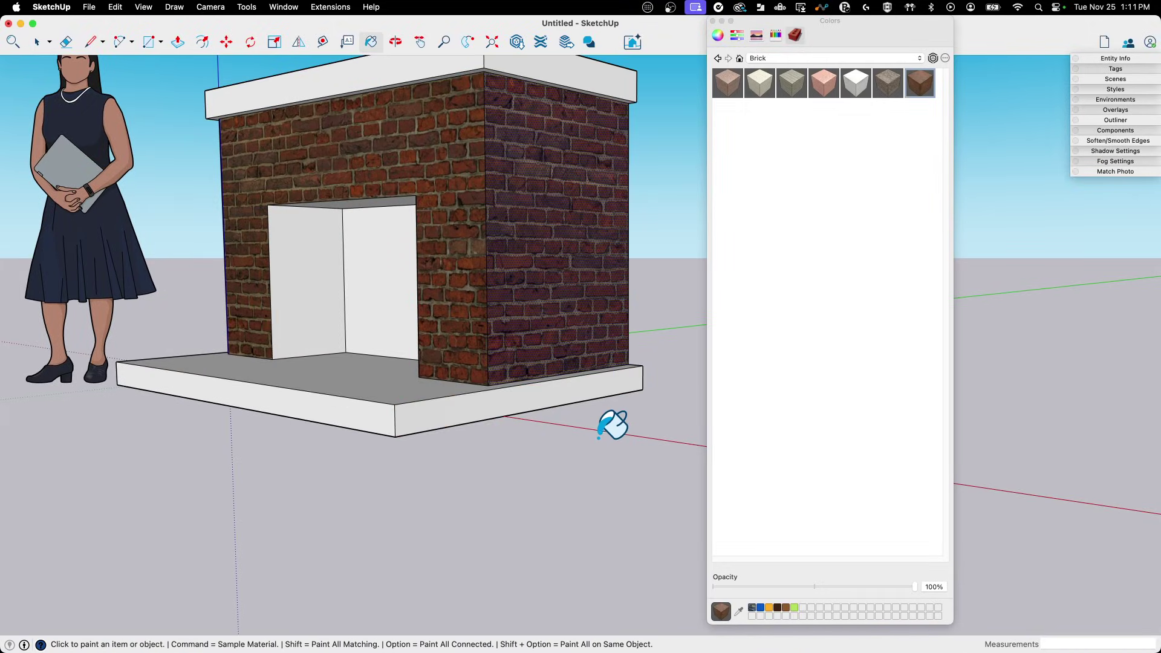
Center the small rectangle along the back of the firebox ceiling and raise it with Move to form sloped throat faces.
middle_drag(484, 401, 437, 228)
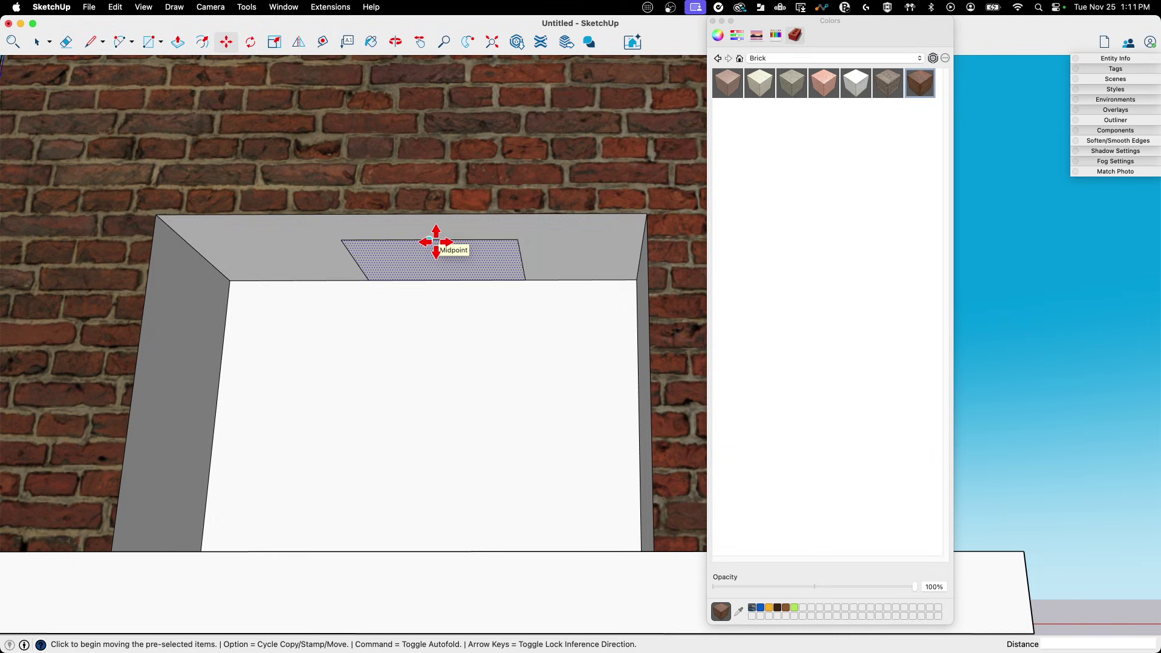
click(433, 241)
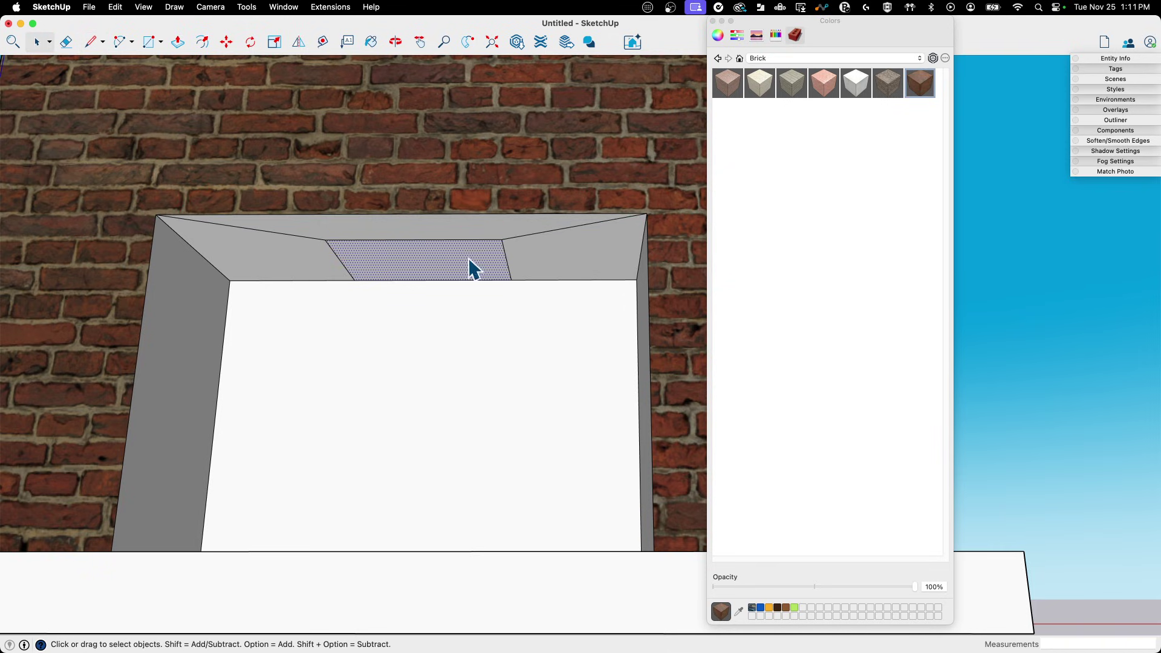
click(469, 446)
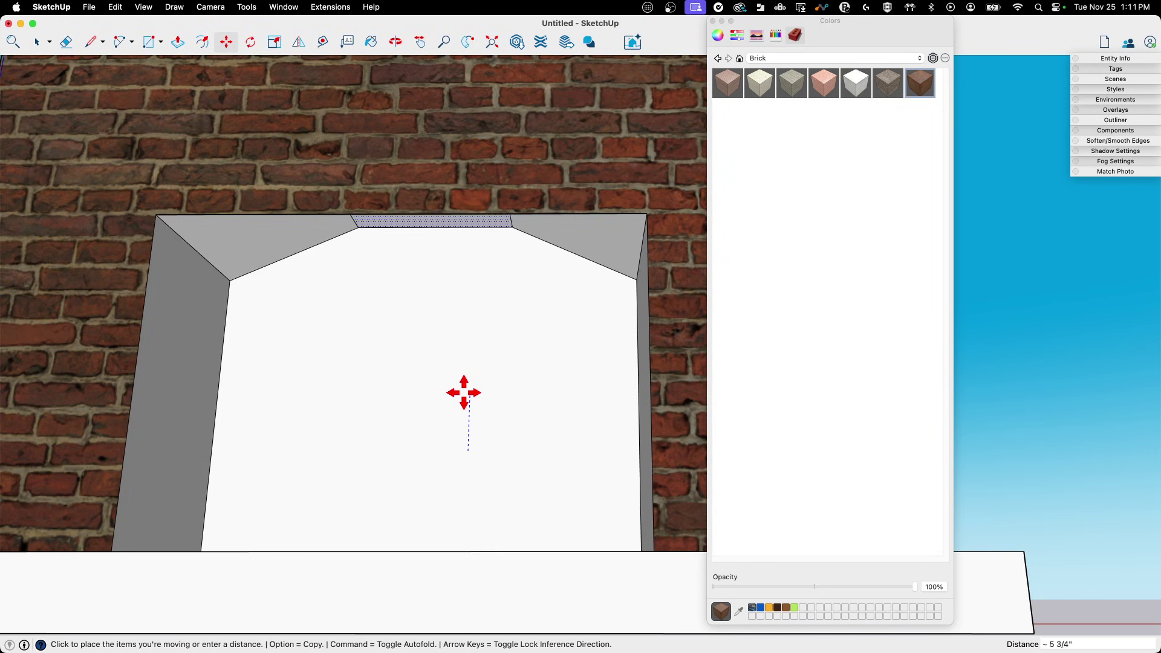
middle_drag(464, 390, 356, 365)
Push/Pull a face in the firebox throat to extend the flue upward.
key(p)
click(419, 280)
click(419, 242)
key(space)
Paint the firebox's left side wall and back wall with the dark red brick material.
scroll(510, 365, down, 3)
scroll(460, 332, down, 2)
scroll(372, 363, up, 2)
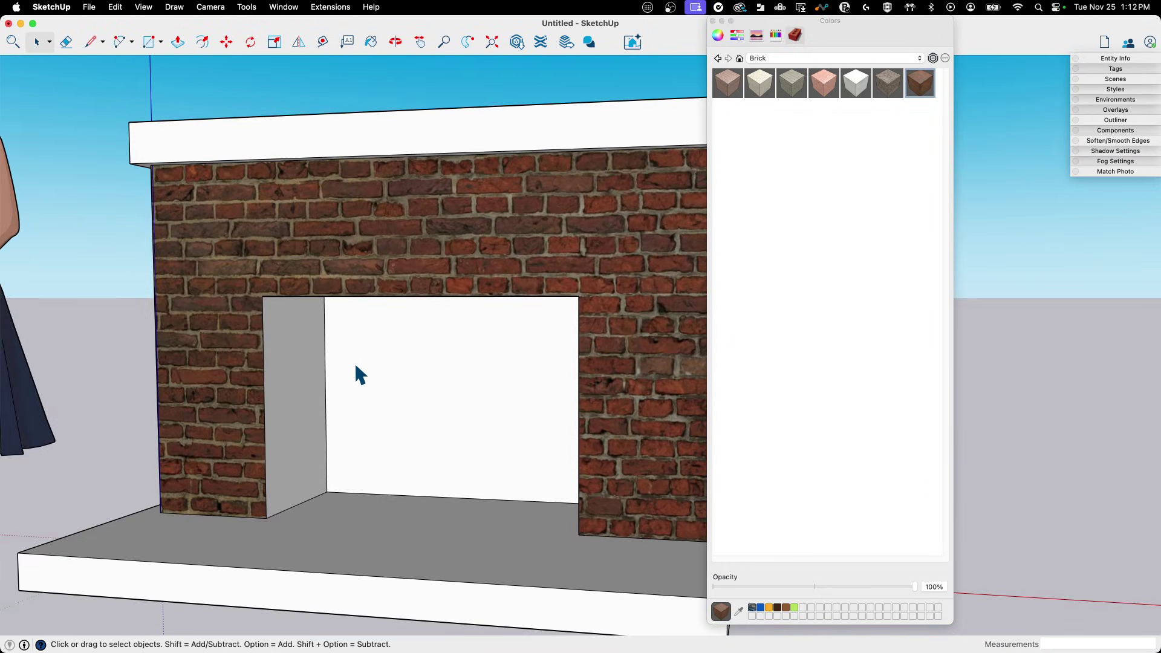
key(b)
click(296, 357)
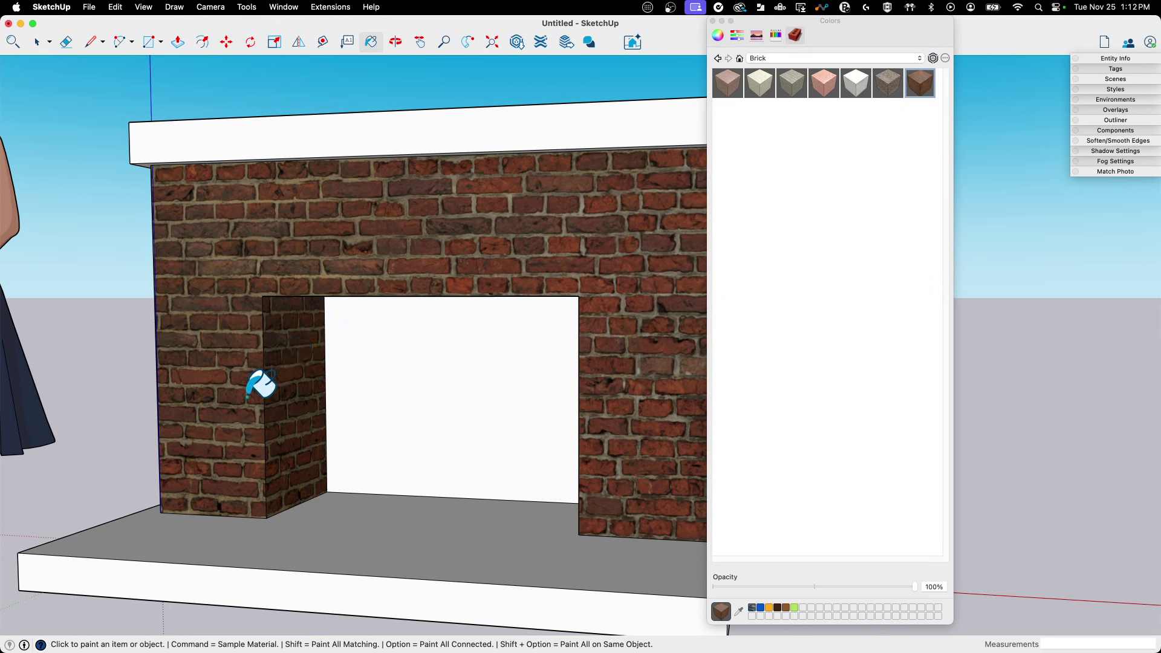
mouse_move(363, 371)
middle_down()
mouse_move(566, 383)
mouse_move(439, 366)
mouse_move(430, 379)
mouse_move(339, 350)
mouse_move(311, 247)
mouse_move(327, 280)
mouse_move(352, 284)
middle_up()
click(510, 369)
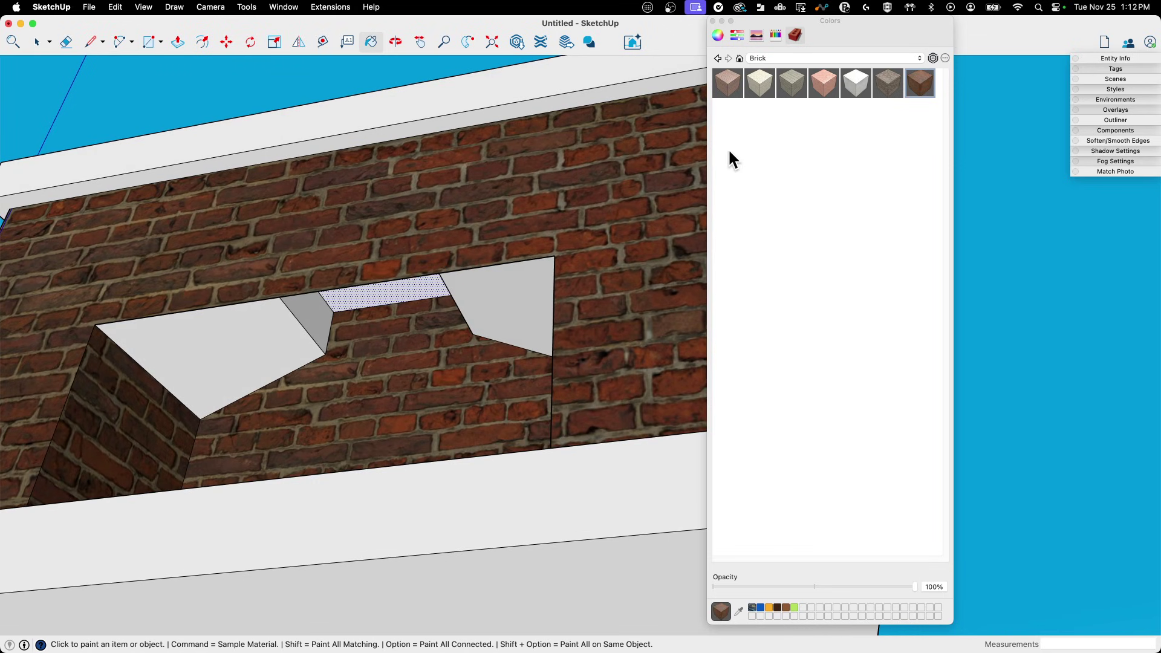
Paint the sloped ceiling and flue faces inside the firebox with the black Licorice pencil color.
click(777, 32)
click(719, 115)
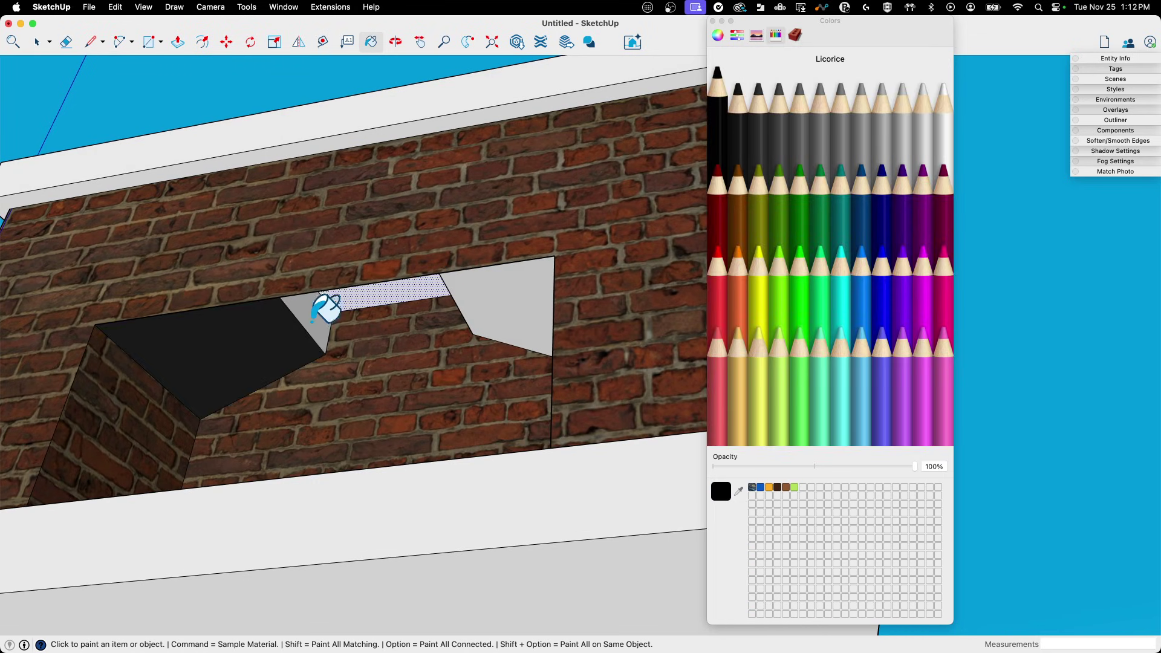
click(479, 298)
mouse_move(492, 285)
middle_down()
mouse_move(428, 324)
mouse_move(303, 341)
mouse_move(301, 256)
mouse_move(225, 252)
mouse_move(213, 238)
mouse_move(391, 248)
mouse_move(443, 267)
mouse_move(312, 219)
middle_up()
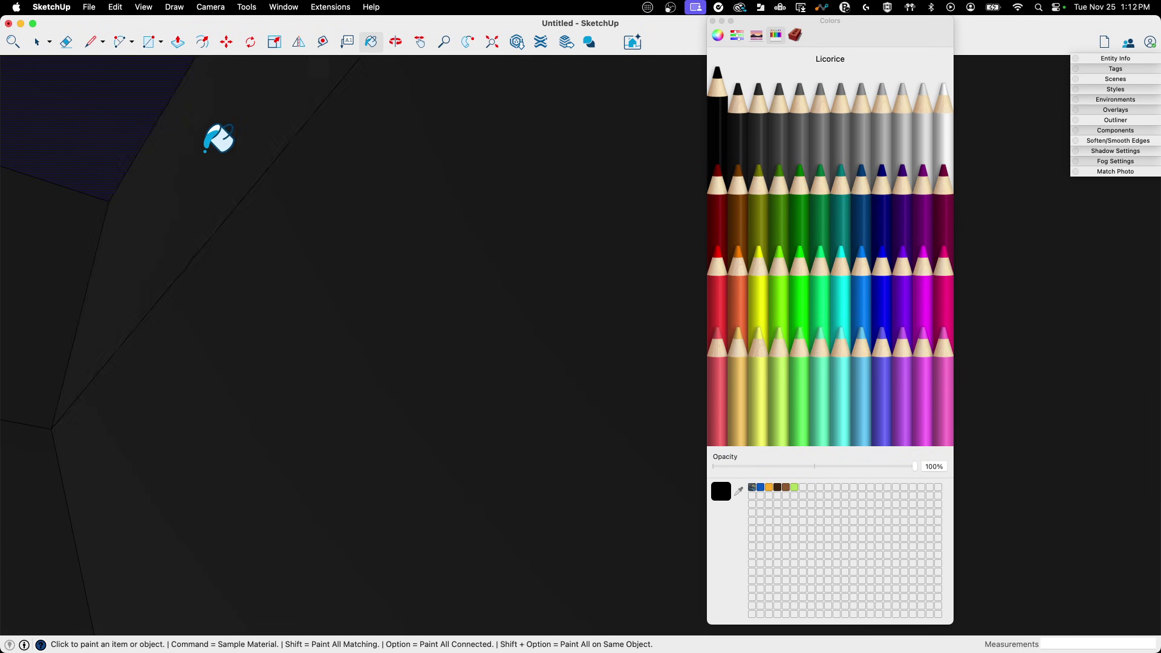
Review the painted fireplace from outside and shift the Colors window away from the model.
scroll(352, 329, down, 5)
key(space)
scroll(342, 321, down, 5)
middle_drag(446, 438, 542, 617)
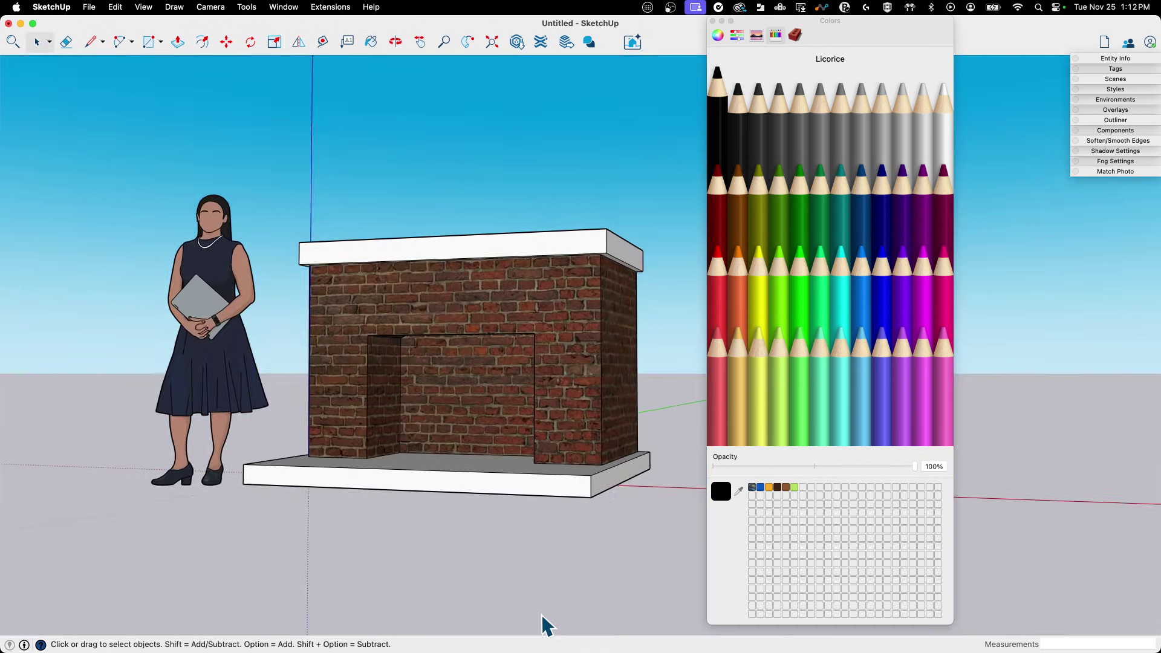
scroll(544, 623, up, 10)
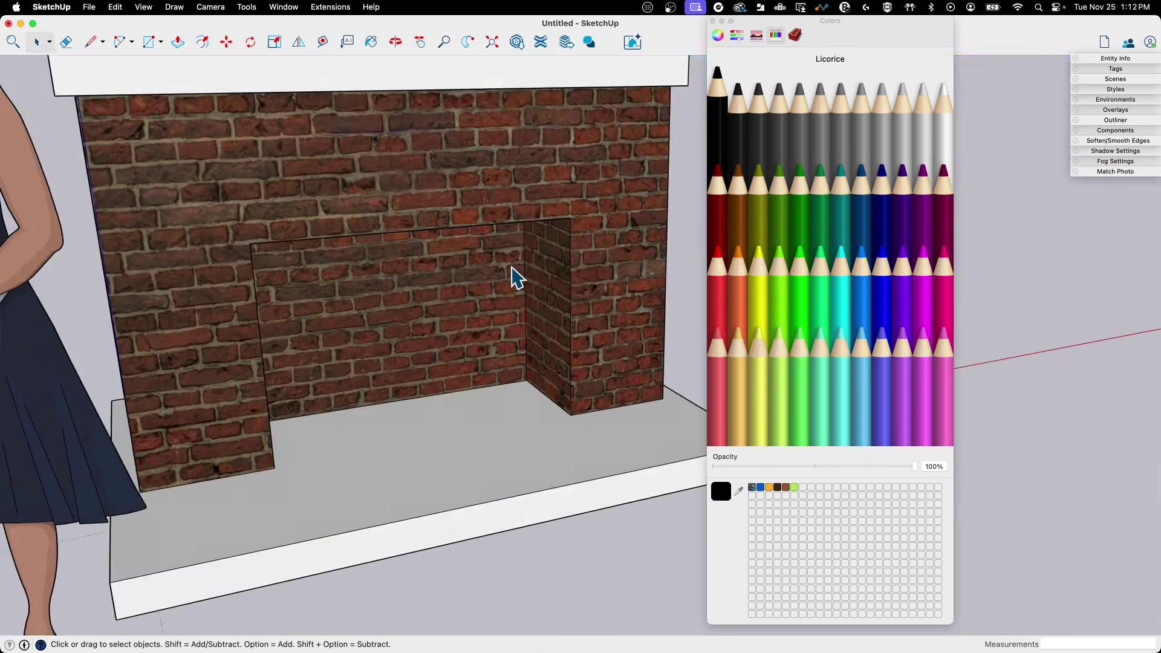
scroll(513, 276, down, 10)
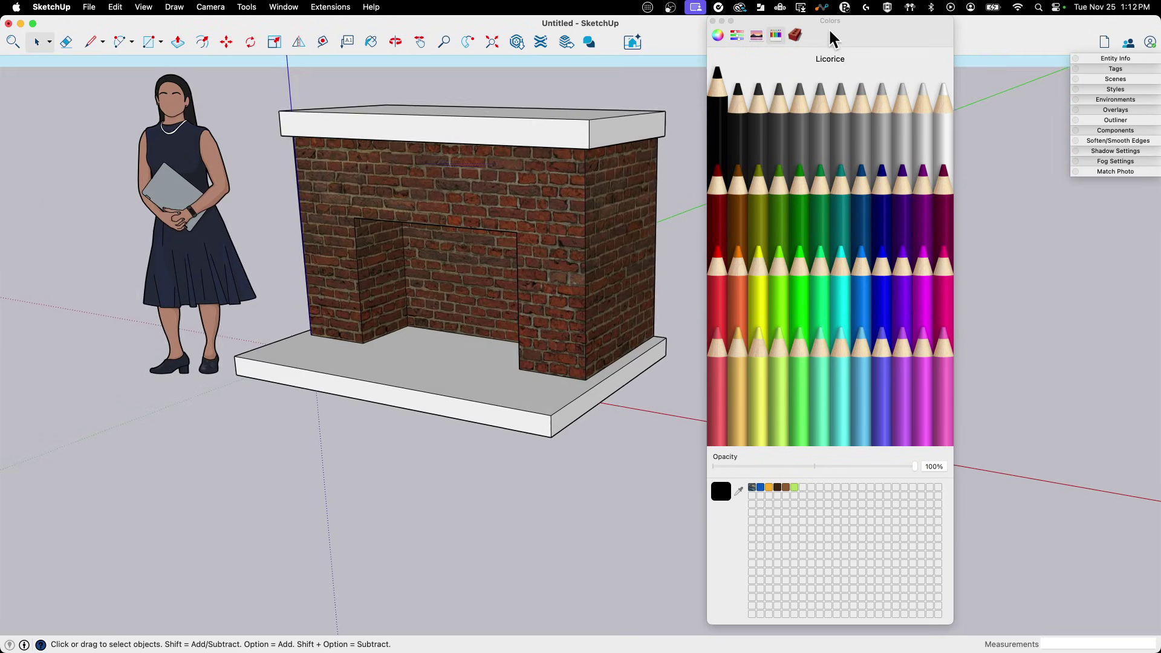
drag(831, 38, 917, 104)
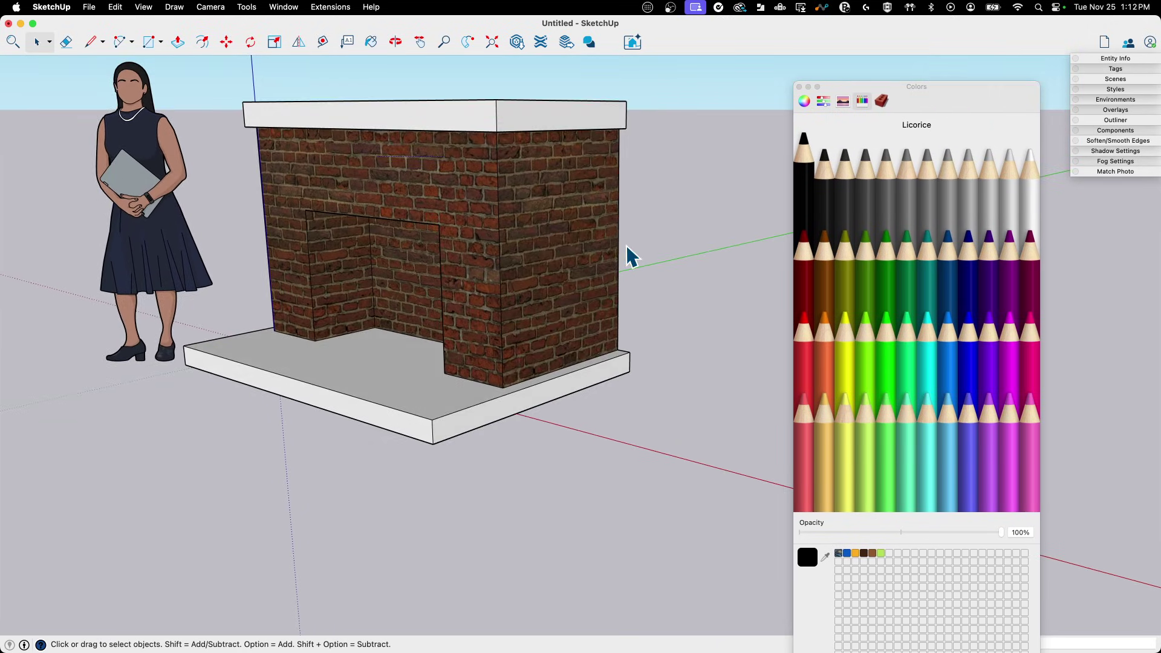
Outline a one-course-high lintel on the front brick face directly above the firebox opening, extending slightly past both sides.
scroll(389, 228, up, 10)
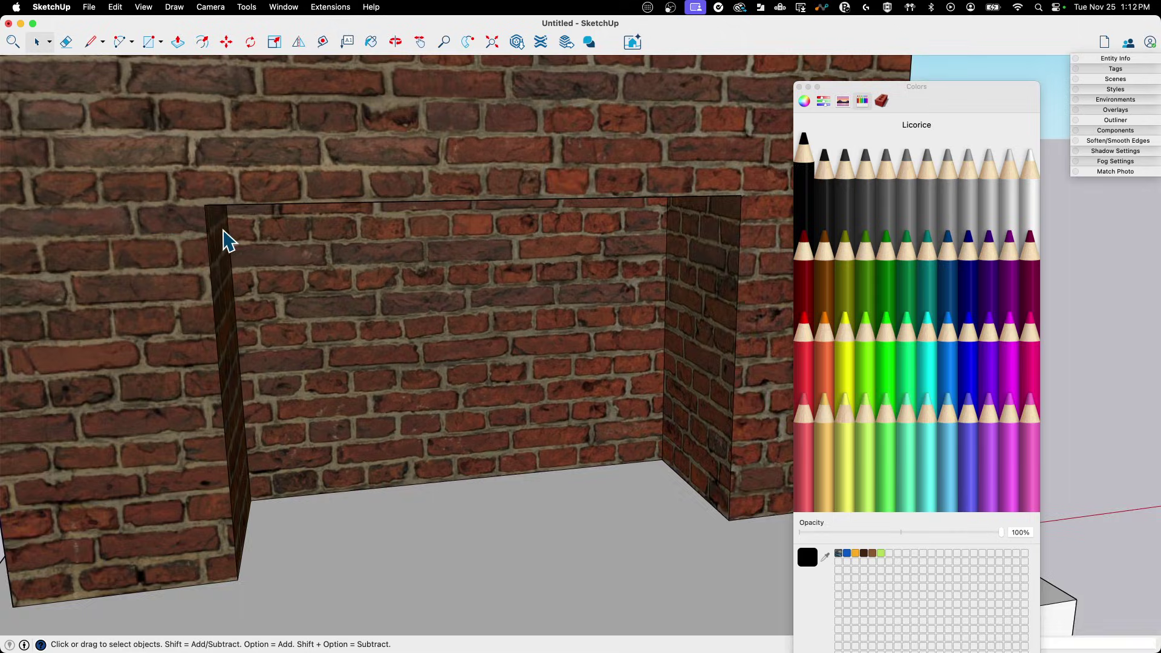
scroll(273, 243, up, 4)
scroll(366, 233, up, 5)
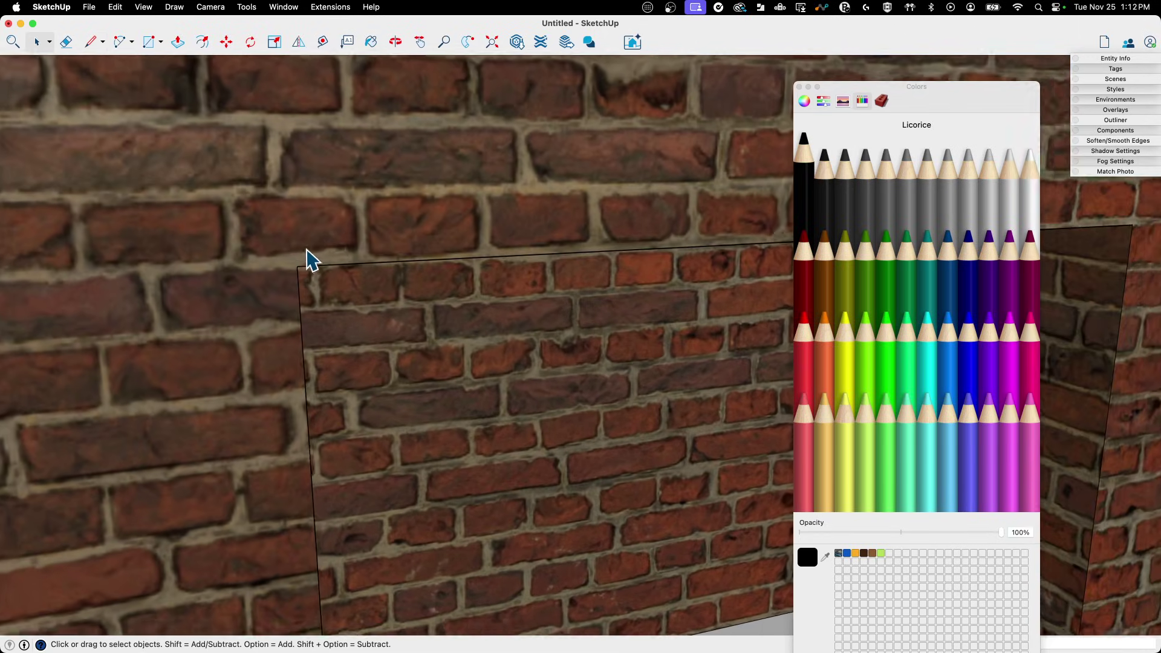
key(l)
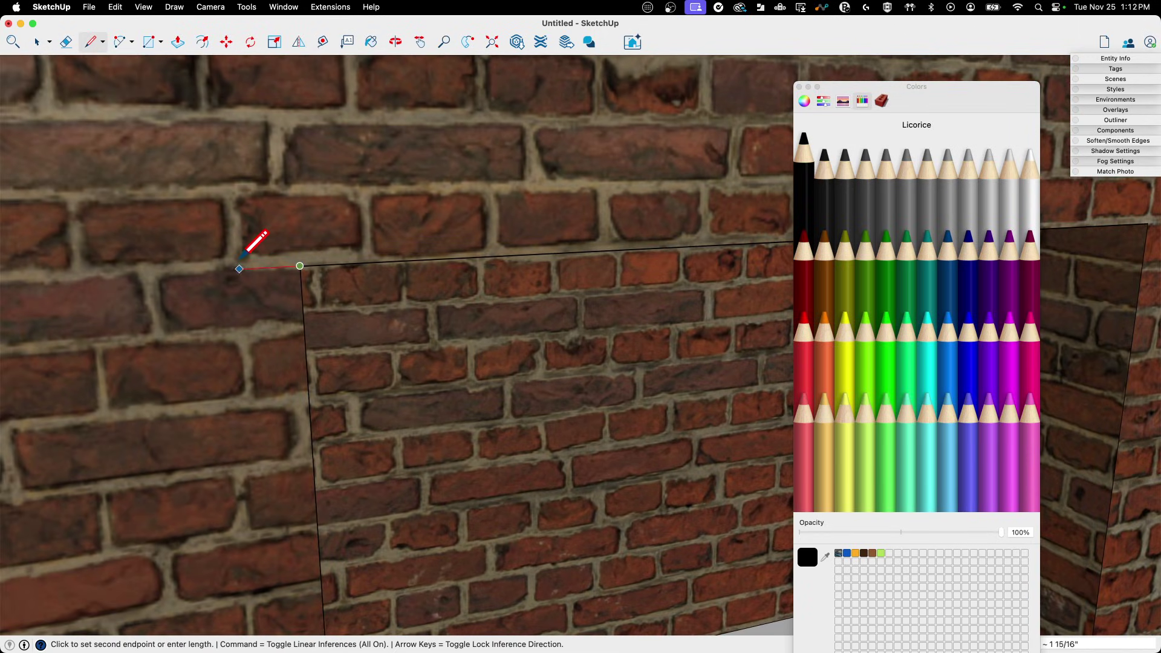
click(237, 186)
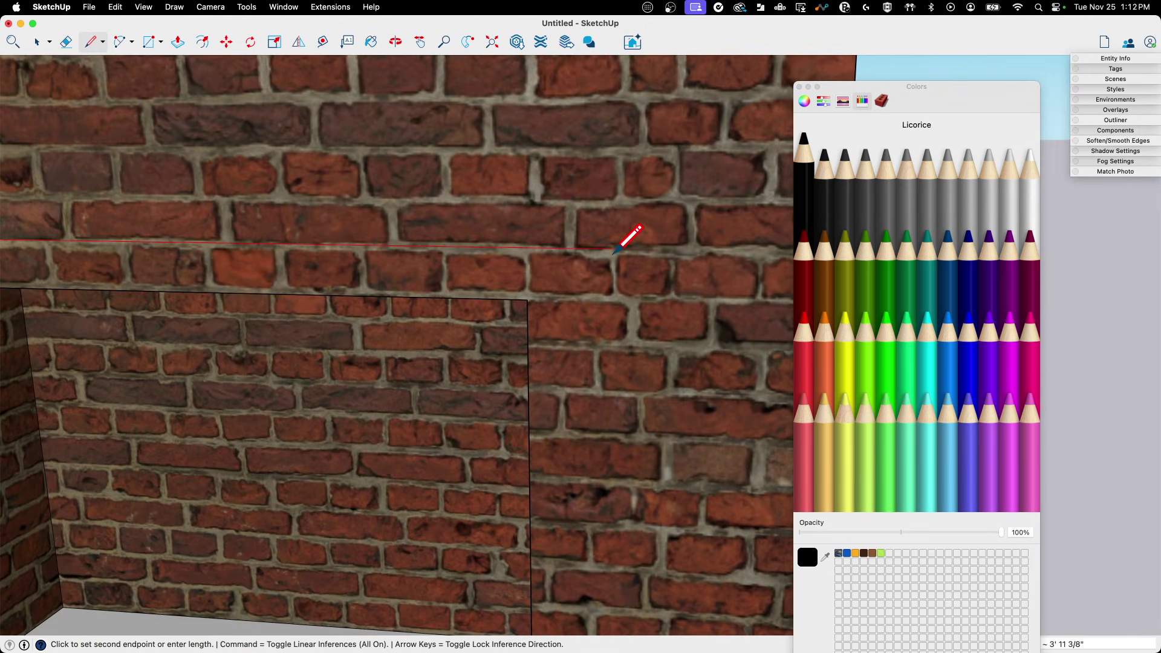
click(527, 299)
middle_drag(528, 299, 327, 296)
Push/Pull the lintel face outward about 1 5/8" from the front brickwork.
key(p)
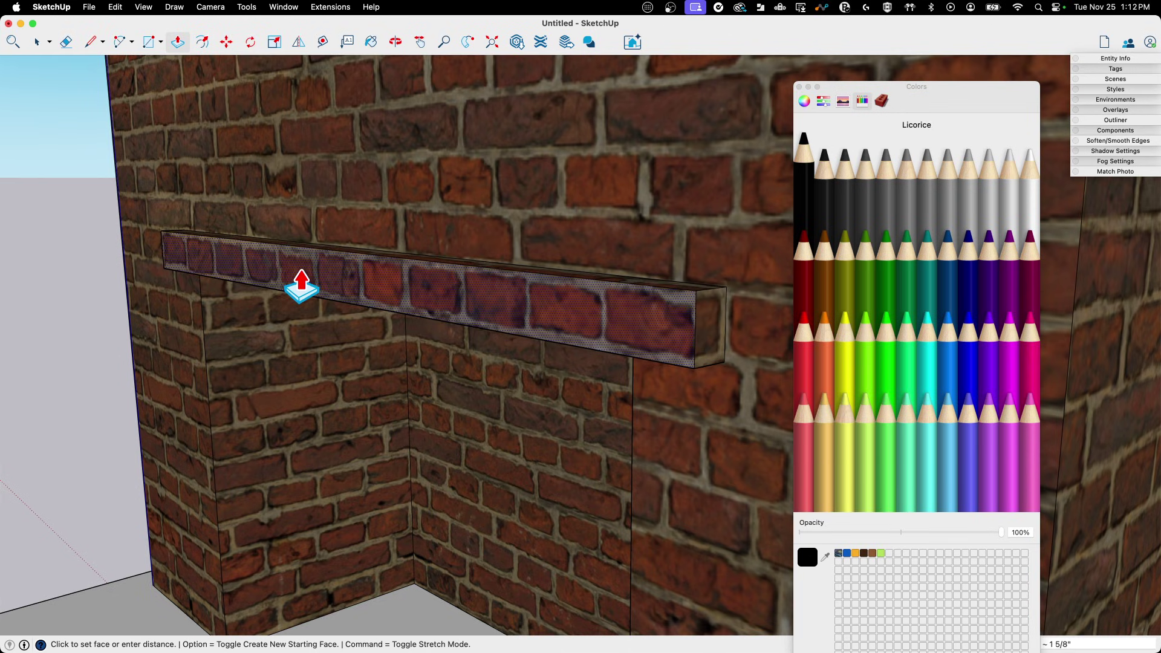
click(301, 284)
key(space)
click(391, 114)
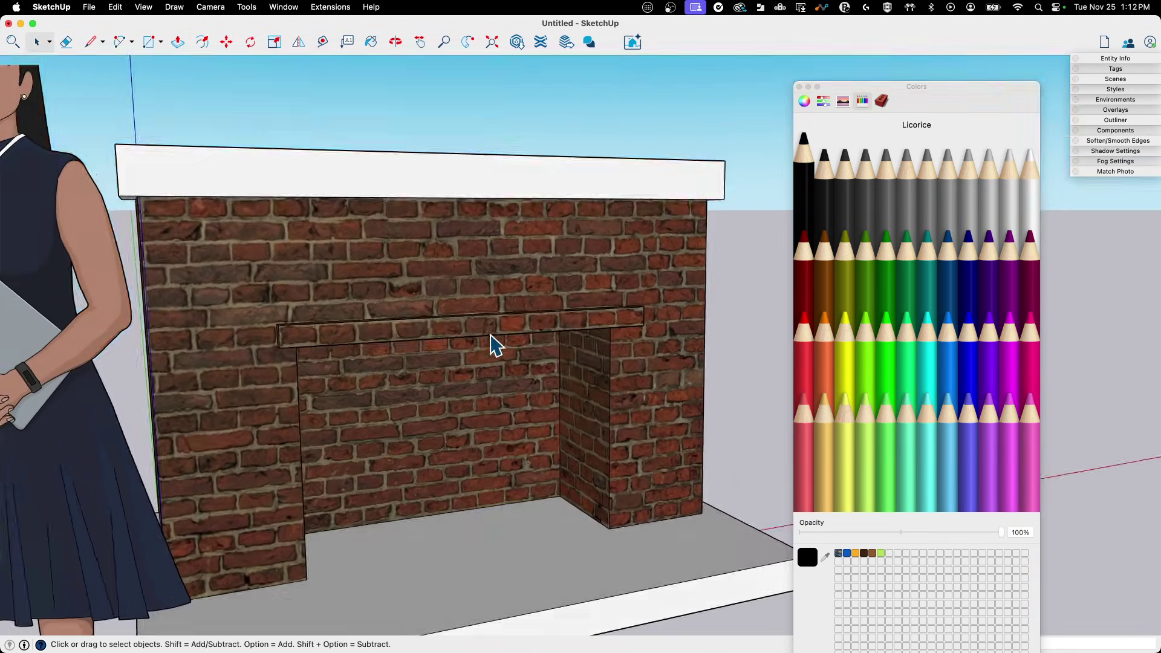
Push/Pull the lintel's front face back slightly to reduce how far it projects.
middle_drag(490, 336, 526, 317)
scroll(508, 287, up, 3)
key(p)
scroll(488, 327, down, 3)
scroll(538, 363, up, 4)
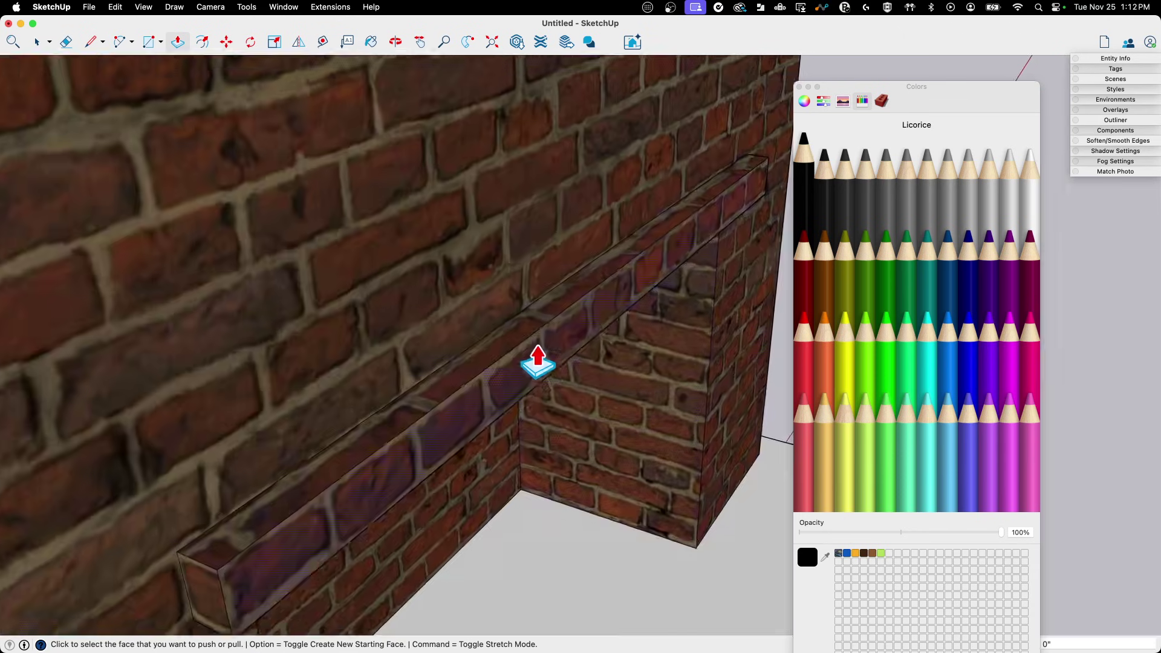
click(538, 362)
click(508, 367)
scroll(625, 332, down, 3)
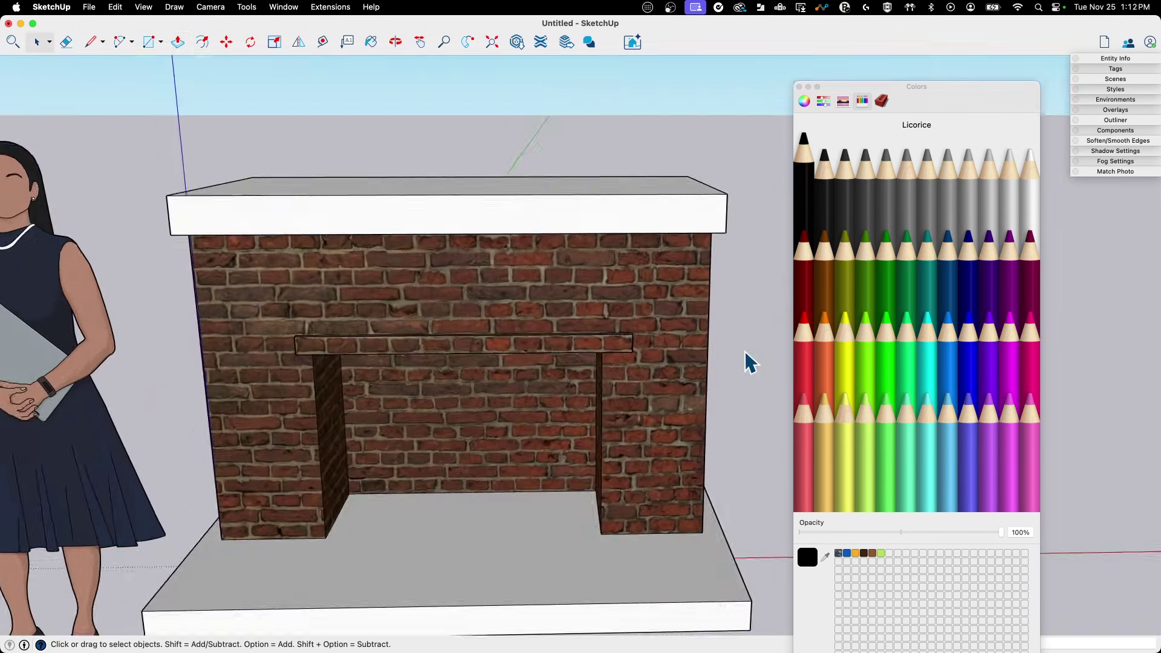
Close the Colors window and display the library of available environments.
middle_drag(749, 362, 629, 326)
scroll(605, 371, down, 2)
scroll(629, 317, up, 2)
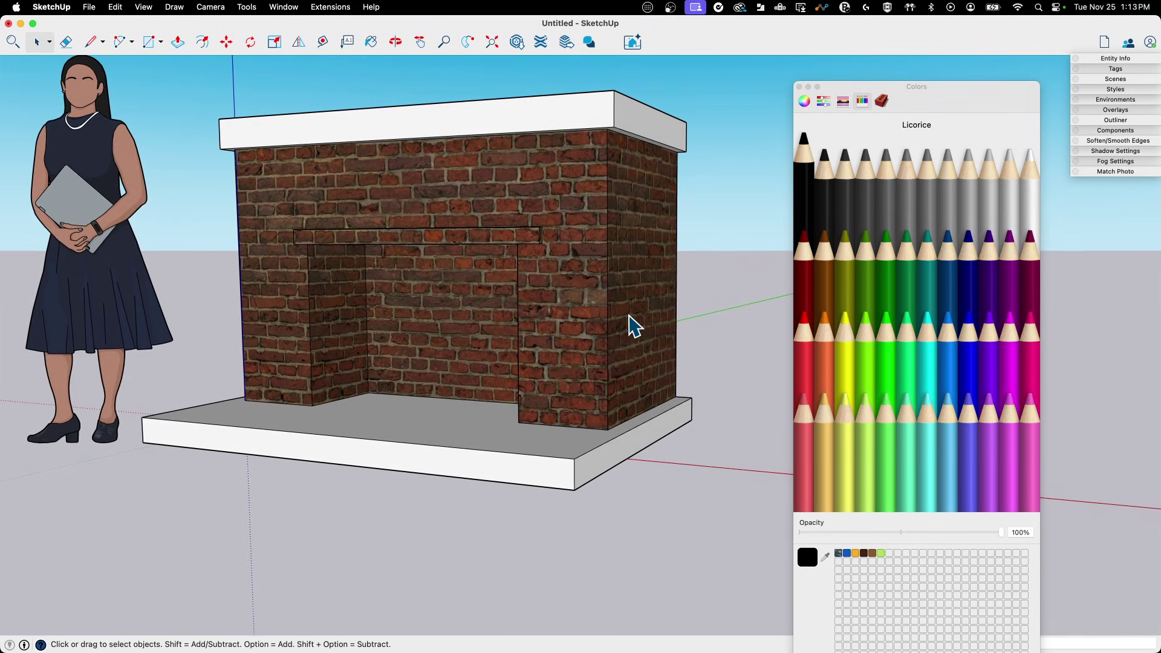
click(928, 98)
click(1116, 100)
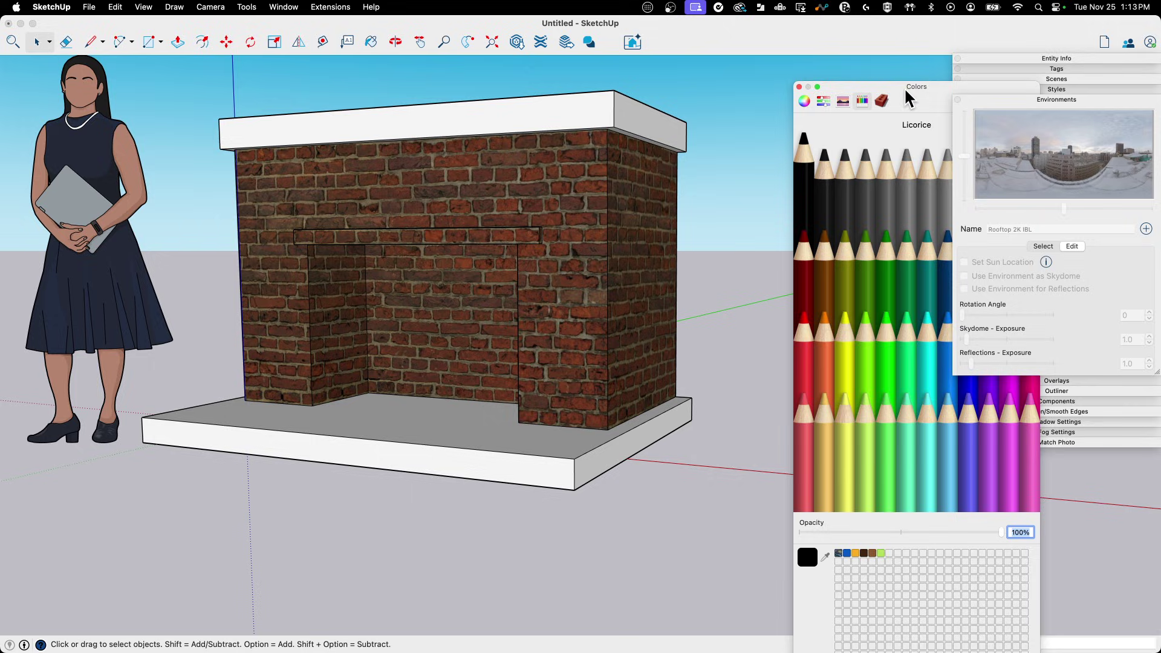
click(1088, 173)
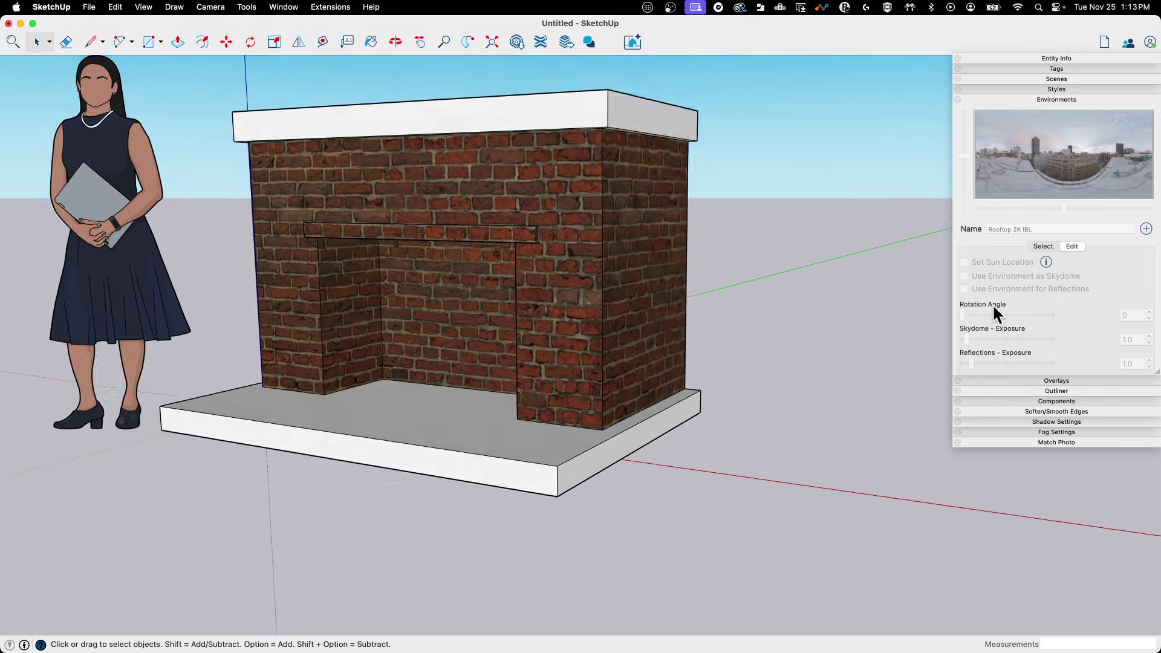
click(1039, 246)
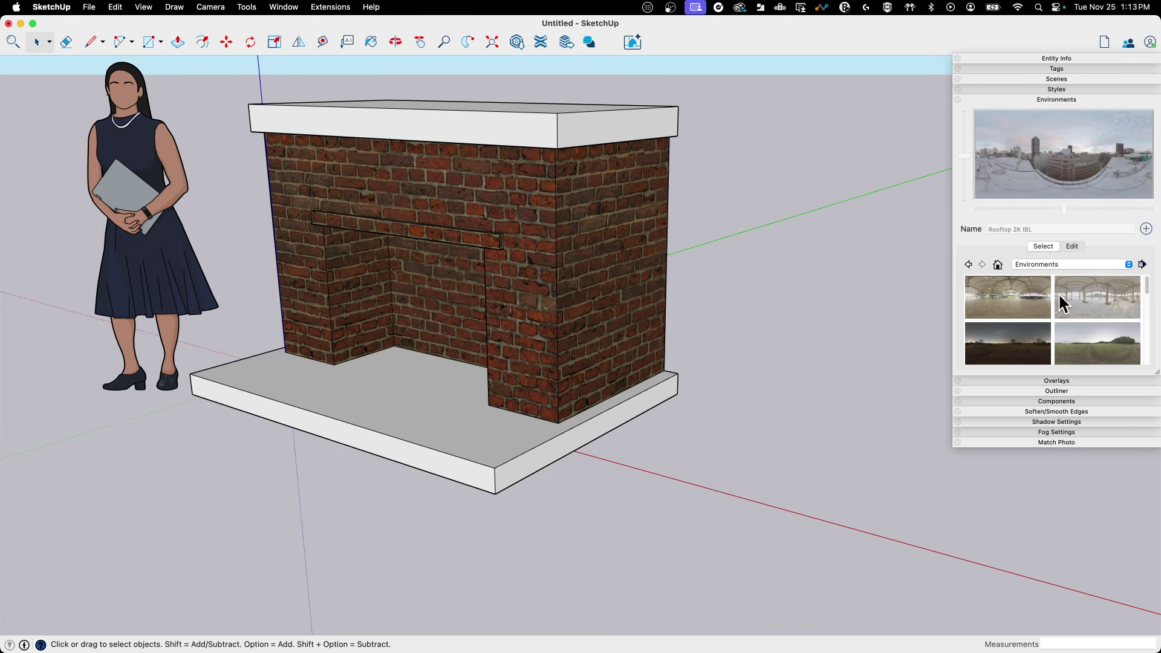
Try the Light Forest 2K IBL and Old Warehouse 2K IBL environments on the fireplace model.
click(1030, 317)
scroll(1048, 324, down, 1)
click(1034, 331)
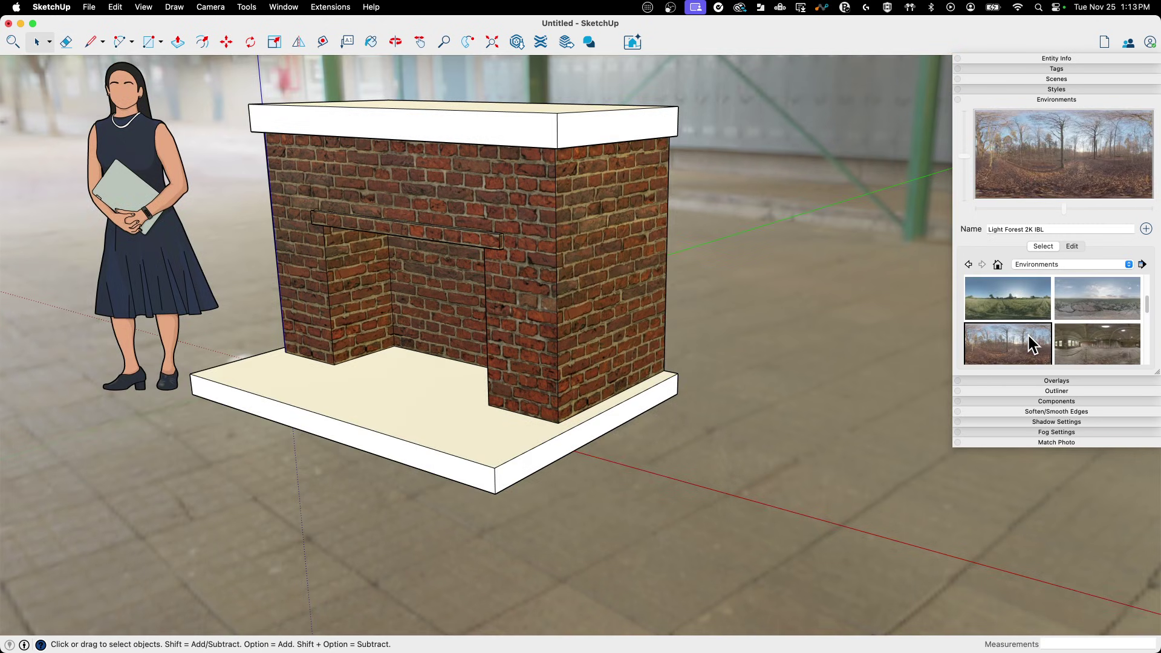
click(1094, 340)
click(1032, 345)
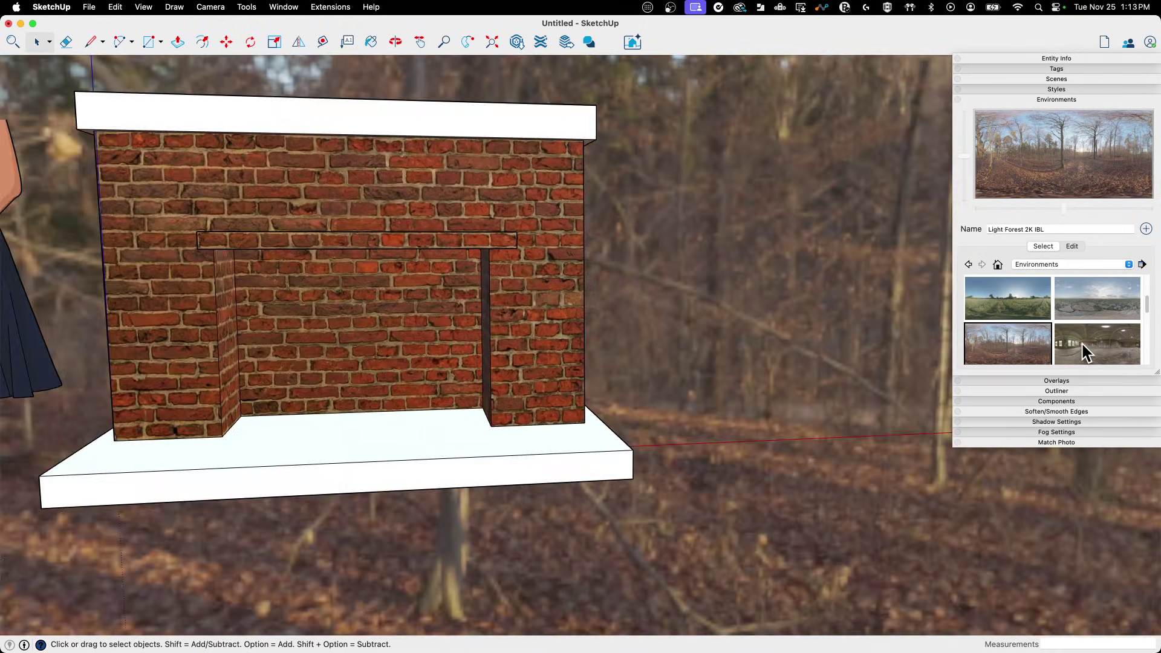
click(1082, 347)
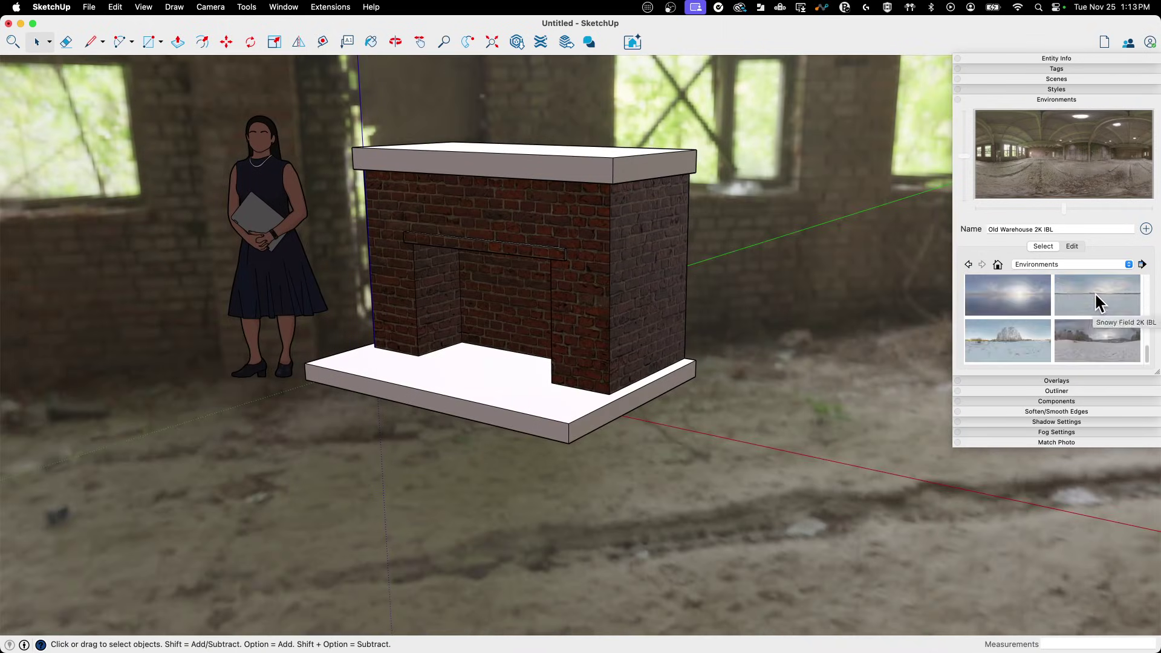
Apply the Farm 2K IBL environment to the model and turn off its use as skydome.
scroll(1094, 292, down, 2)
scroll(1064, 321, up, 3)
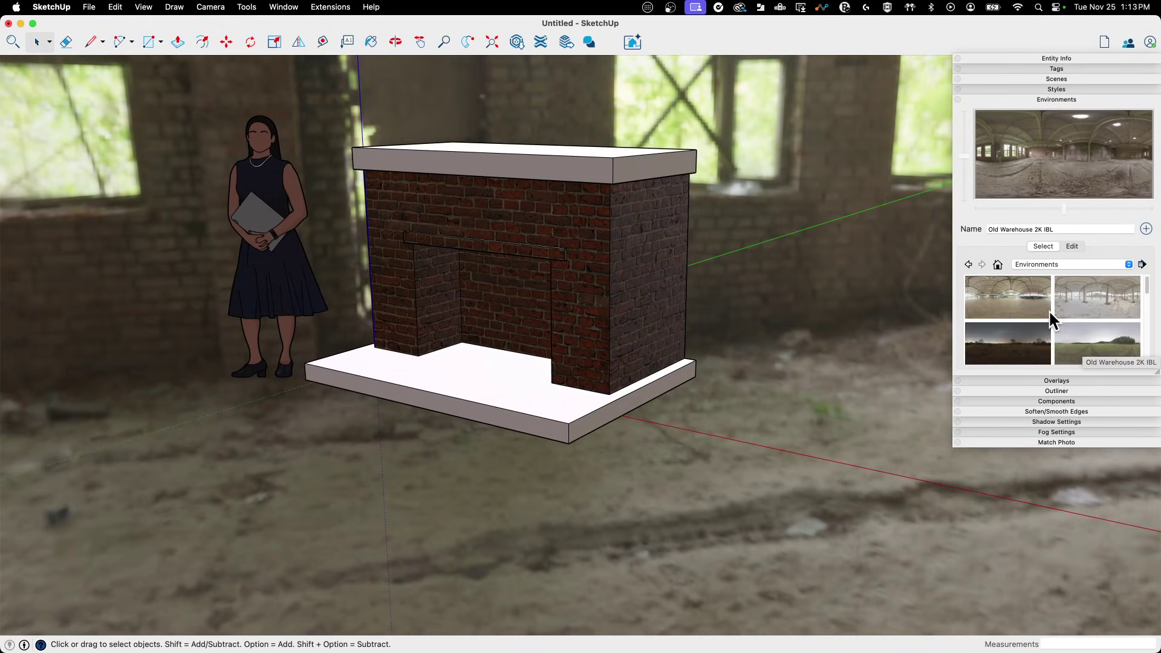
scroll(1073, 356, down, 1)
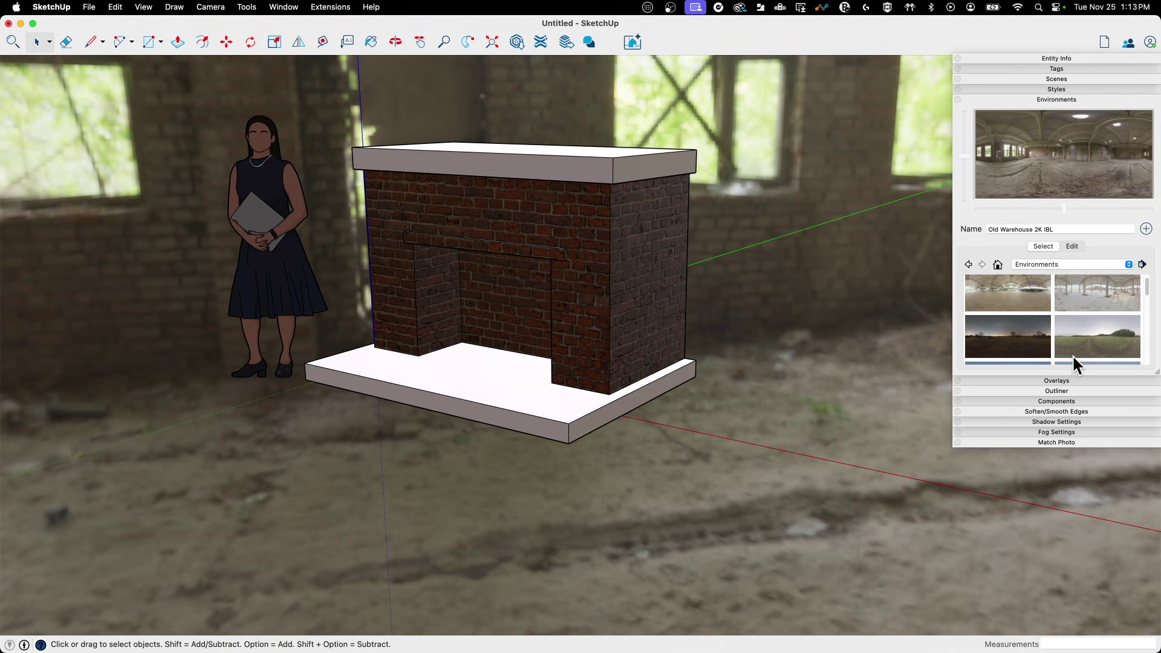
scroll(1052, 295, down, 3)
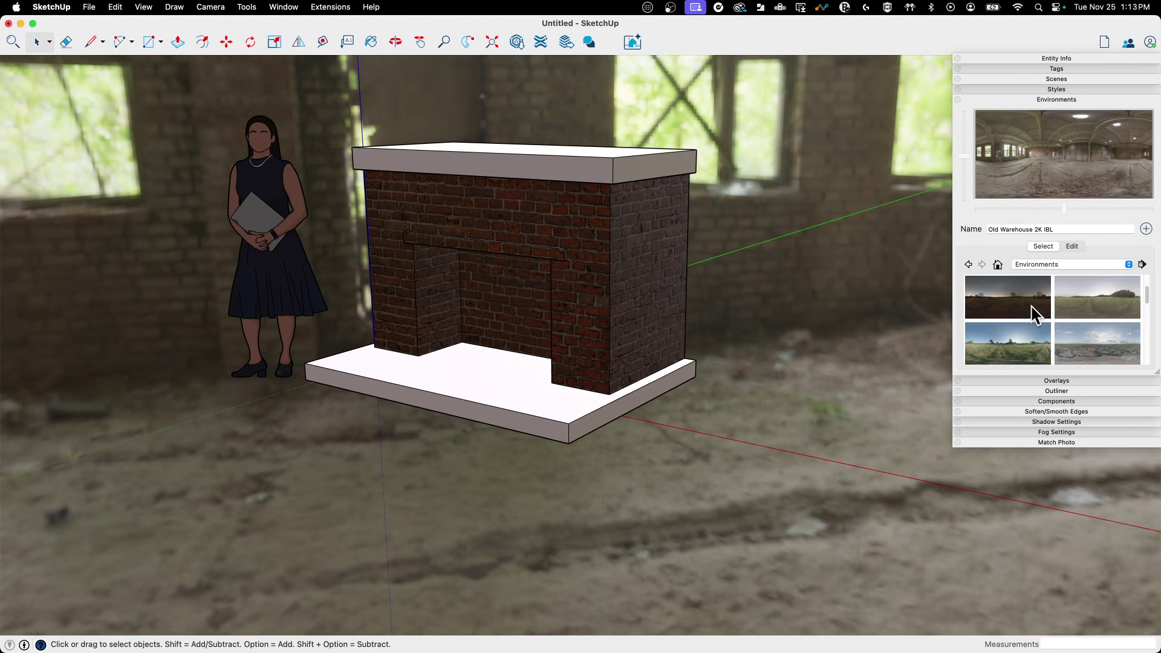
click(1017, 344)
scroll(500, 248, down, 3)
middle_drag(500, 248, 654, 281)
scroll(654, 281, down, 3)
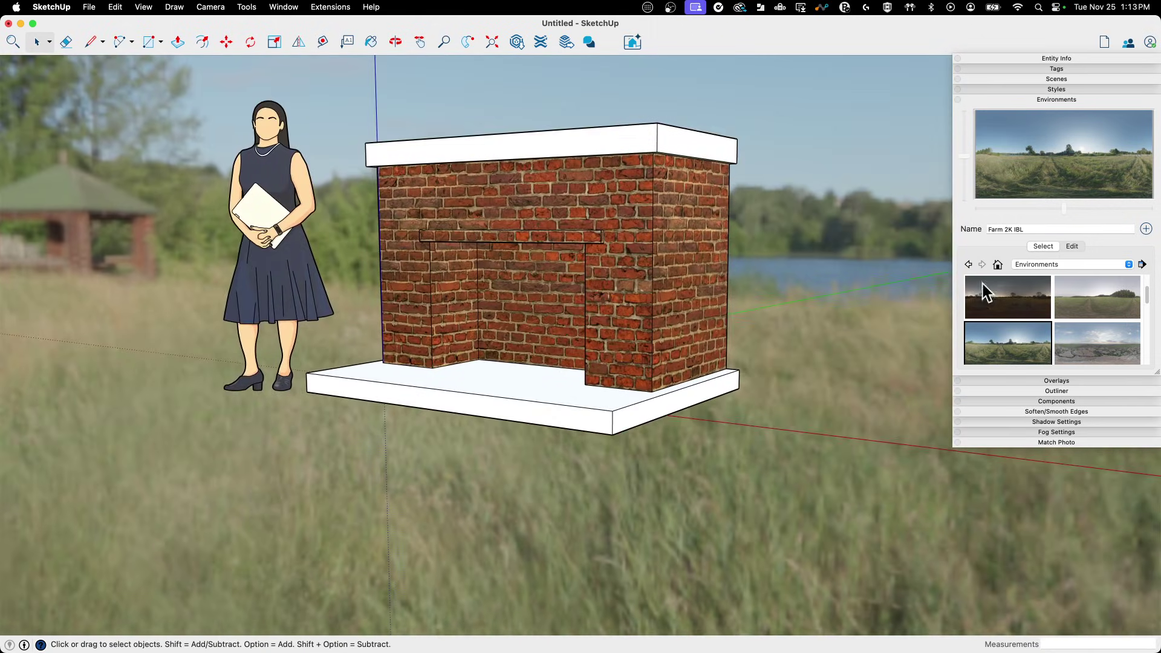
click(1073, 246)
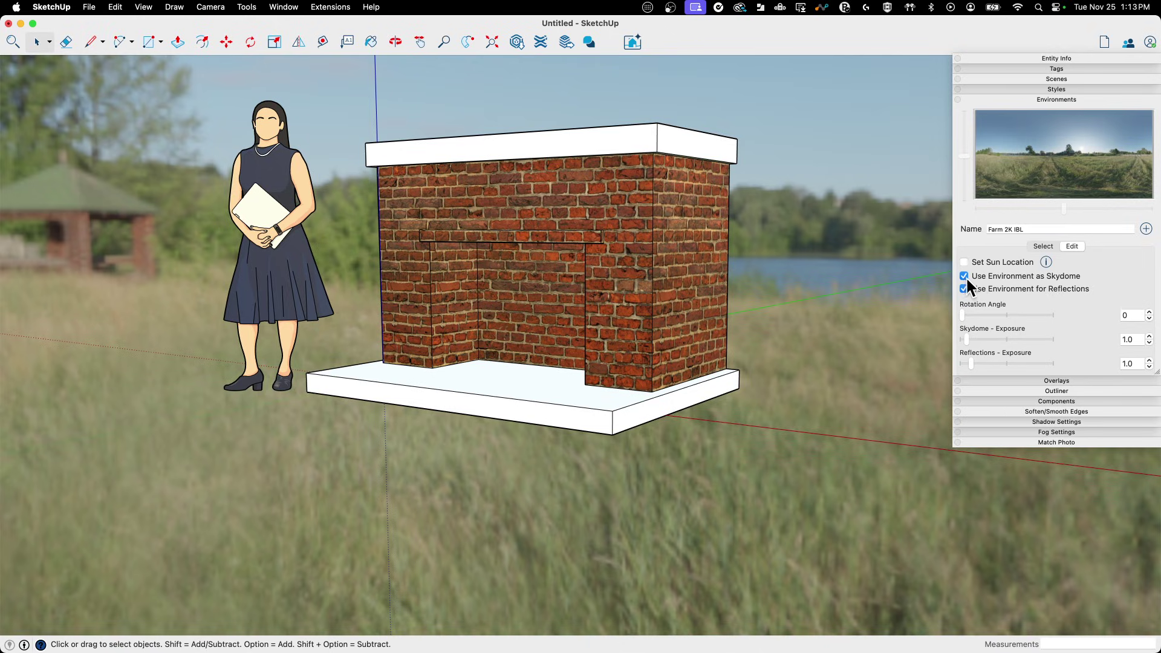
click(963, 276)
click(1042, 246)
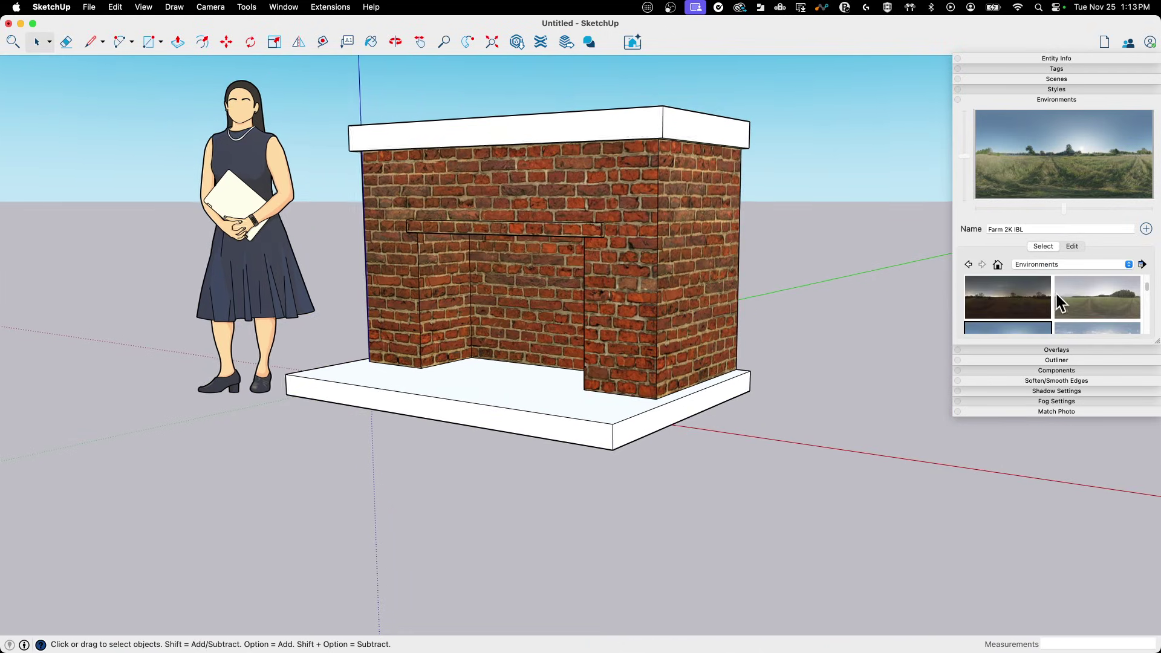
Switch to the Dusk 2K IBL environment and turn off its use as skydome.
click(1000, 300)
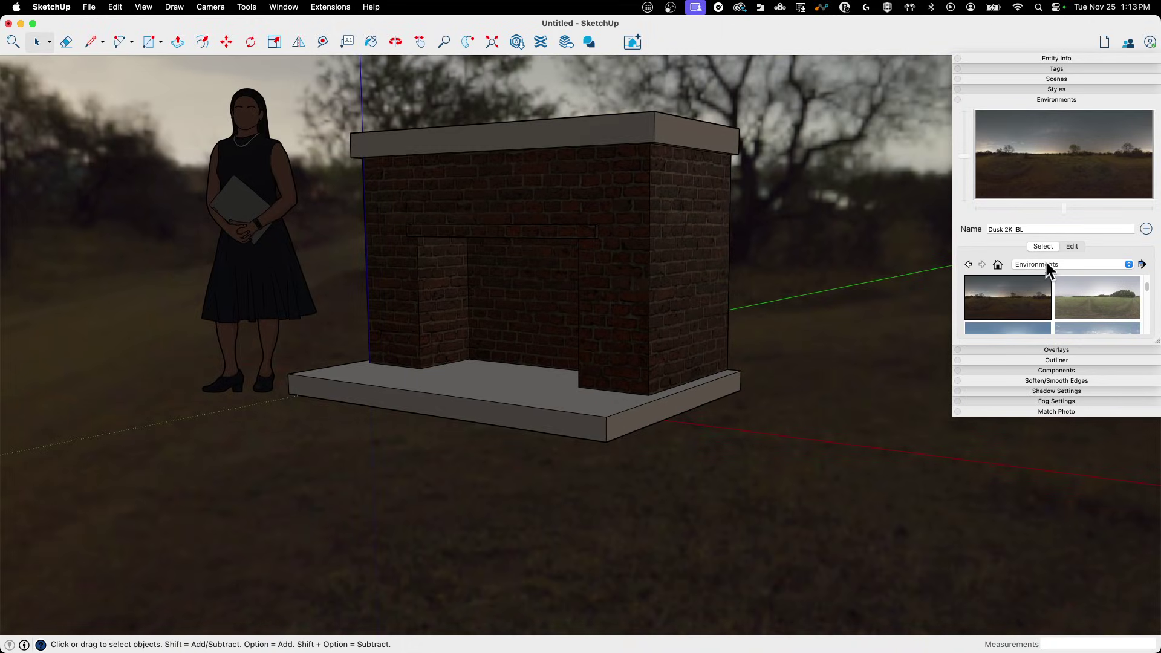
click(1072, 246)
click(964, 276)
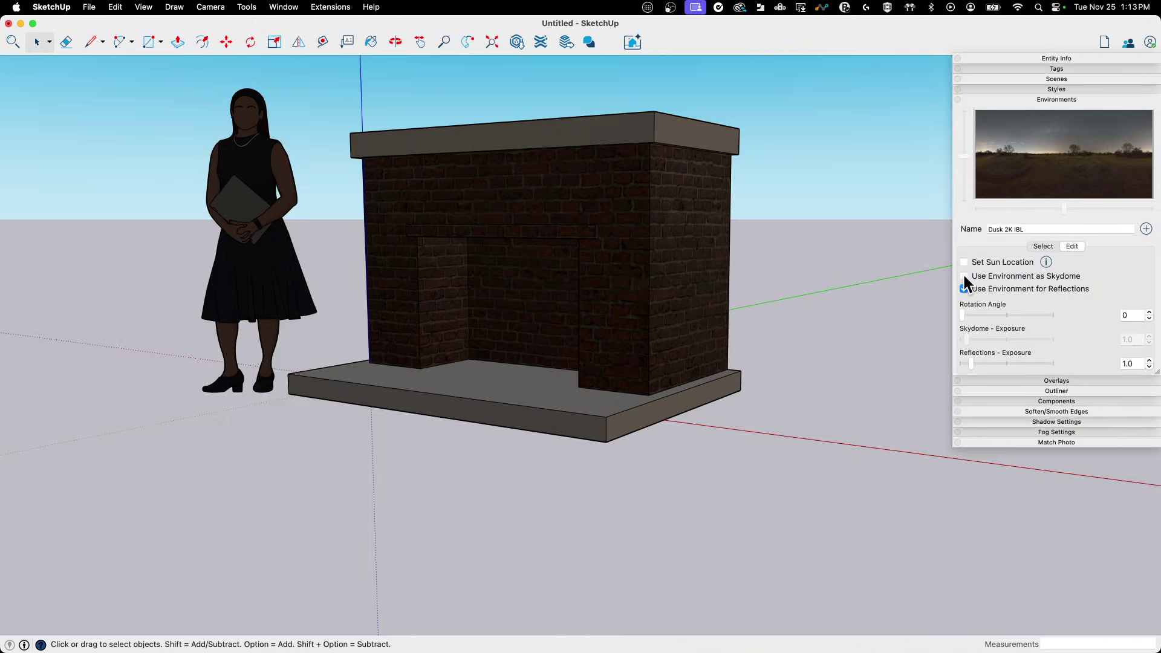
click(1048, 248)
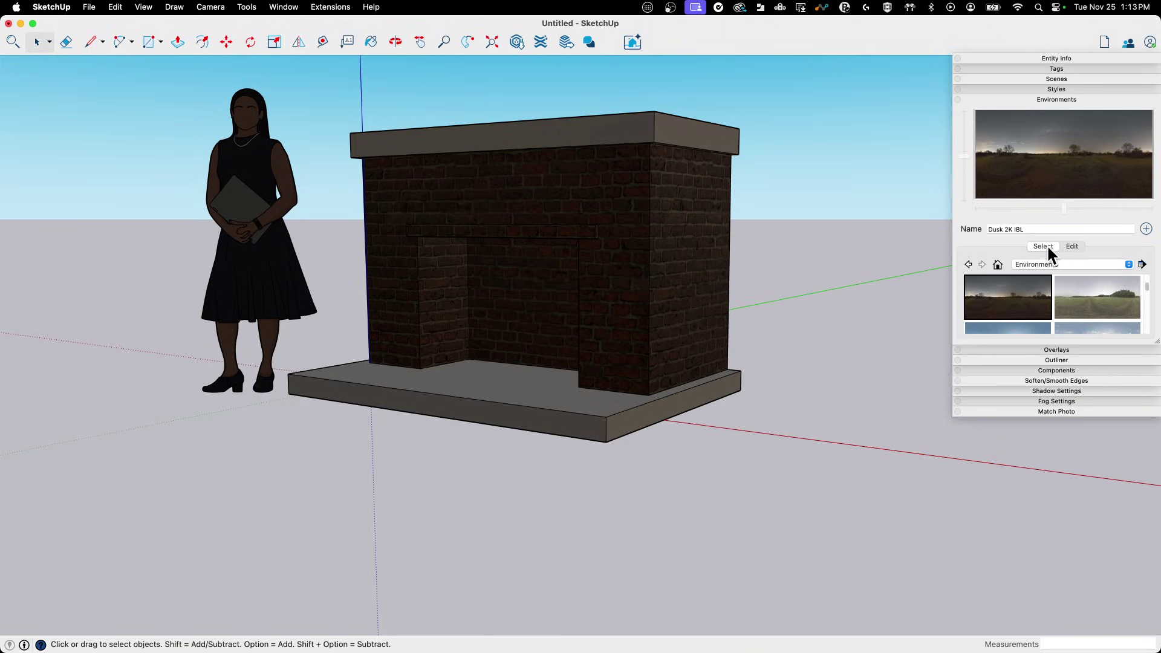
Return the model to the Farm 2K IBL environment and check its skydome and reflection options.
click(1067, 296)
click(1023, 323)
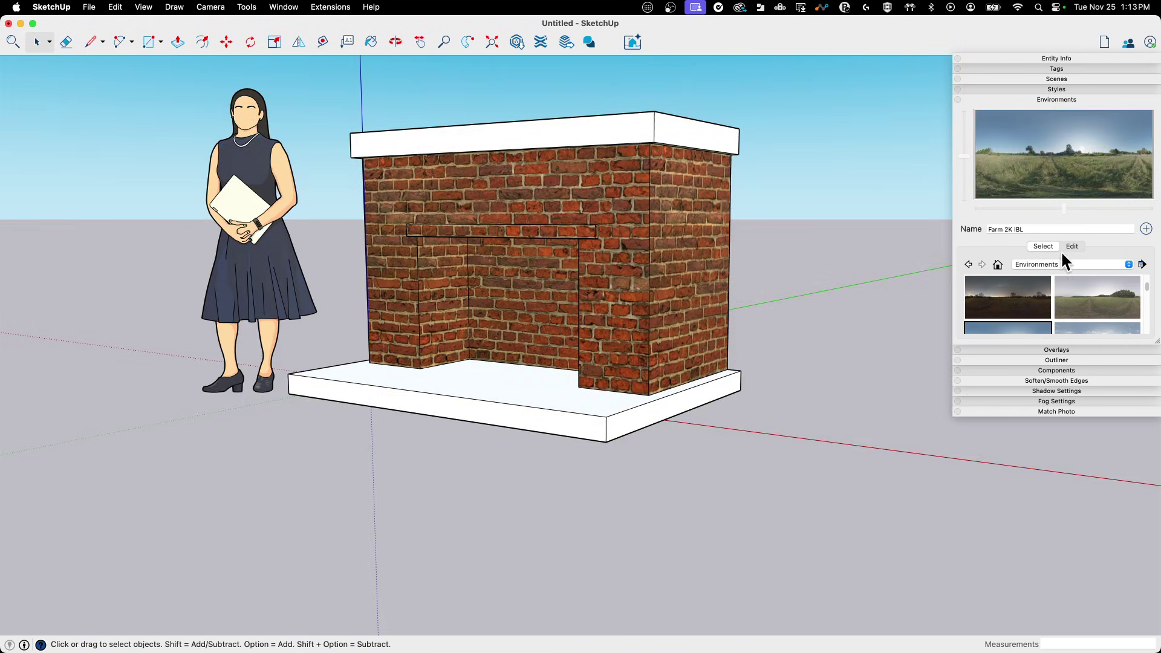
click(1071, 246)
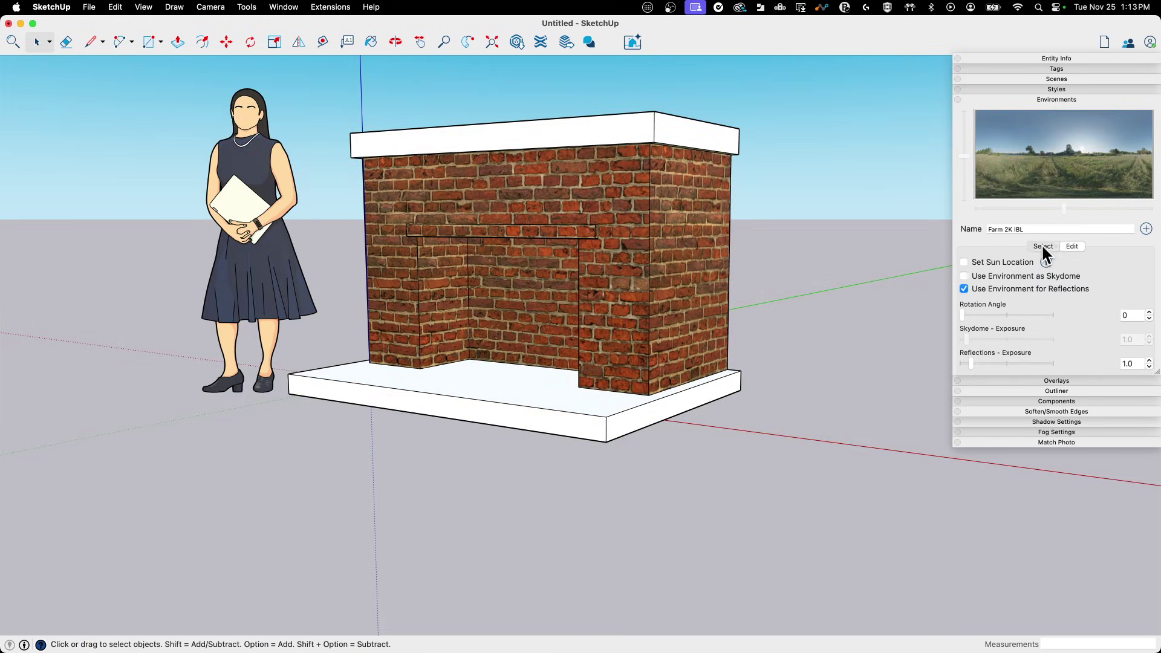
click(1042, 246)
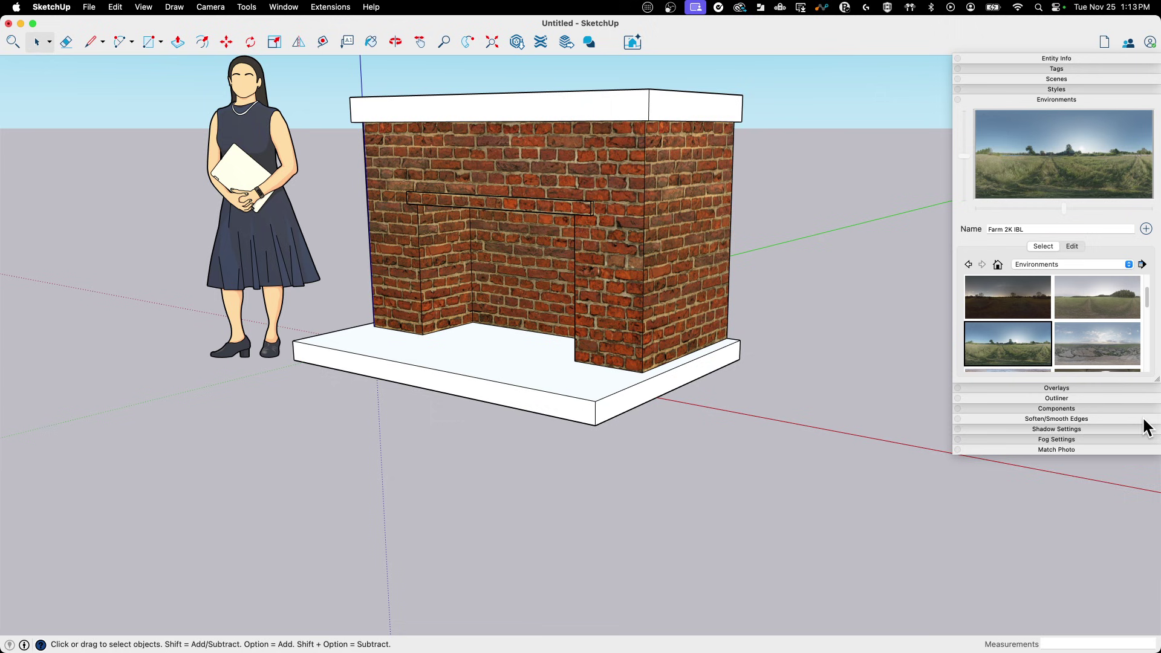
Enlarge the environment list, then light the model with Light Forest 2K IBL and turn off its use as skydome.
drag(1156, 379, 1155, 499)
click(1025, 397)
scroll(863, 337, up, 5)
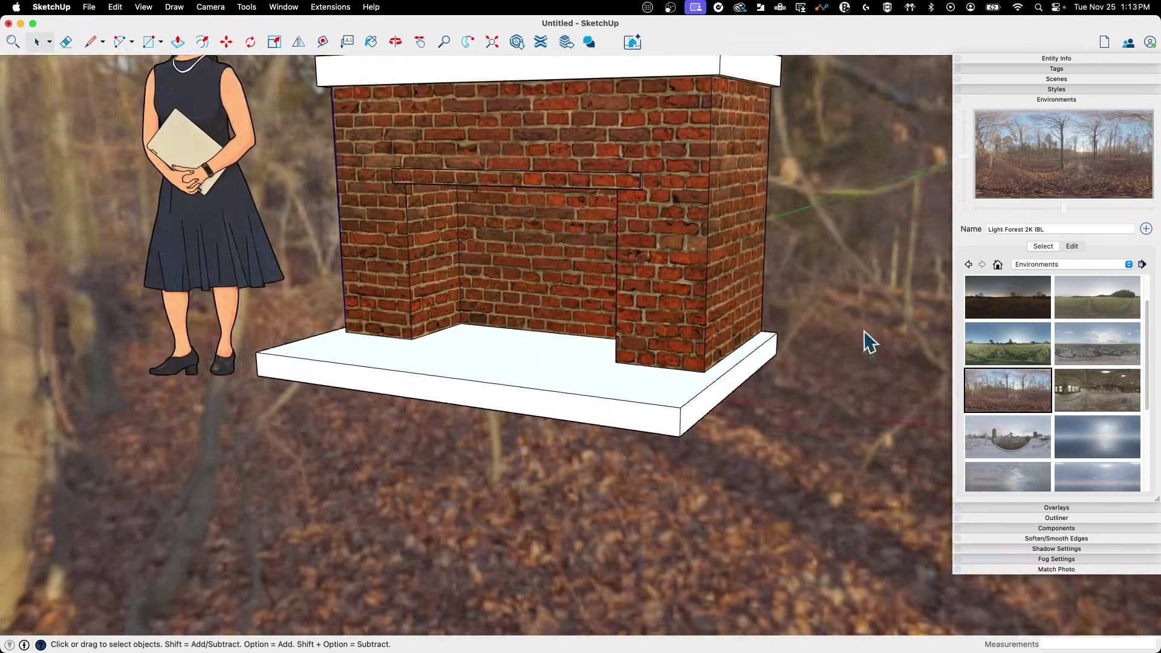
click(1088, 394)
click(1010, 396)
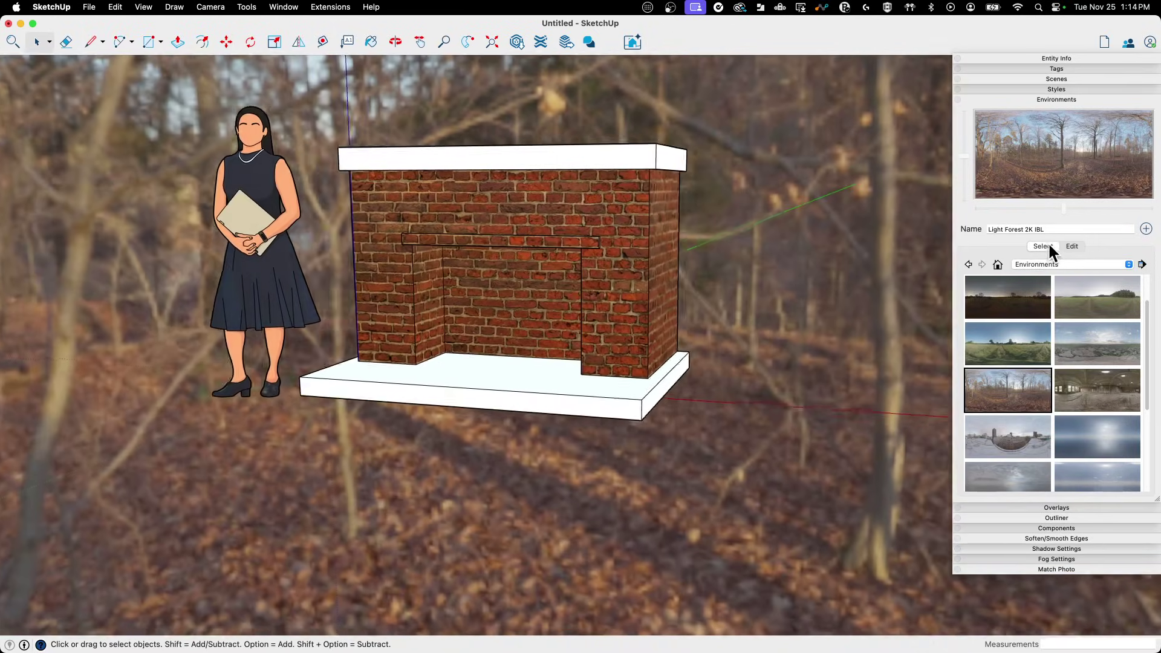
click(1072, 247)
click(963, 275)
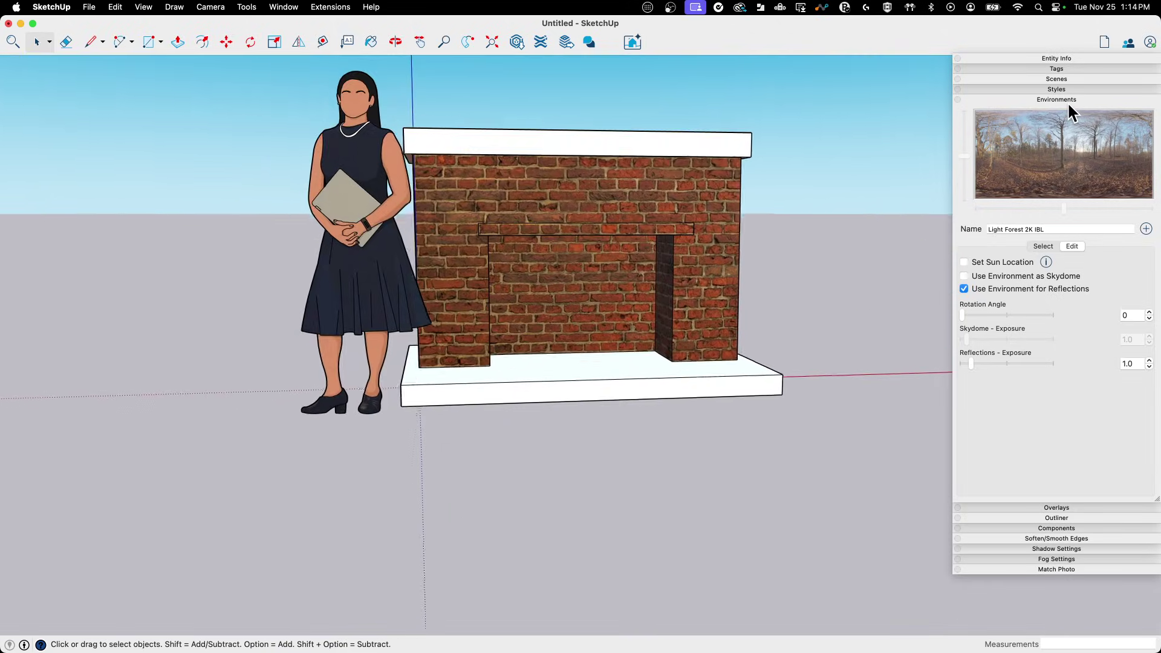
click(1042, 248)
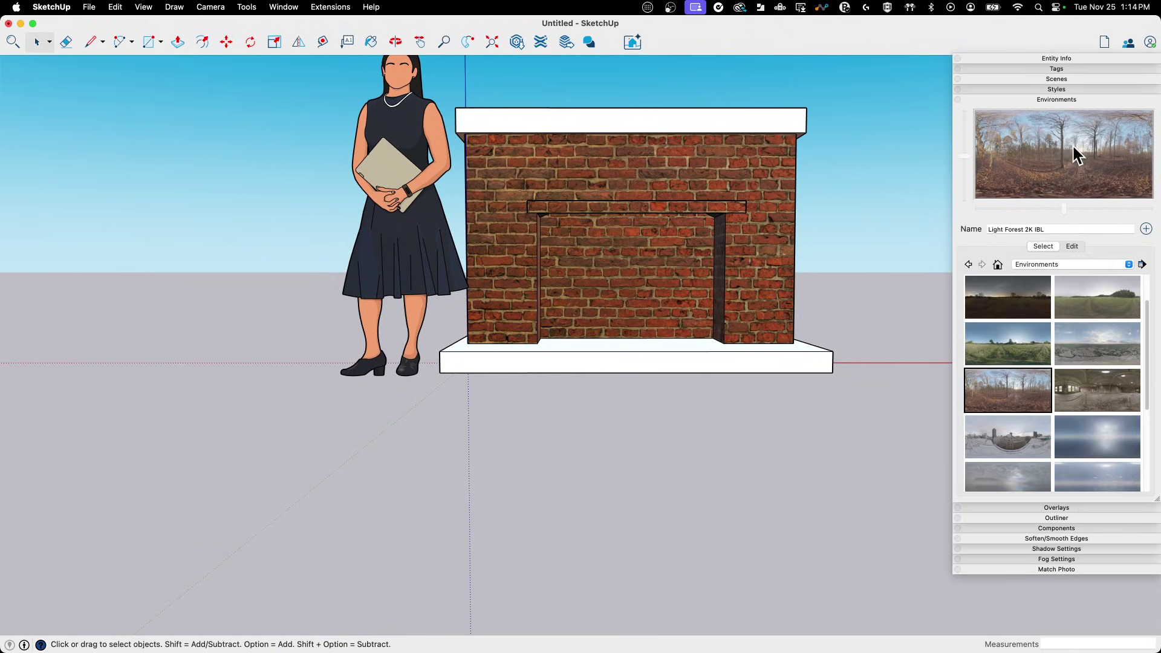
Turn on Set Sun Location for Light Forest 2K IBL and place the sun so it lights the fireplace's front.
click(1070, 245)
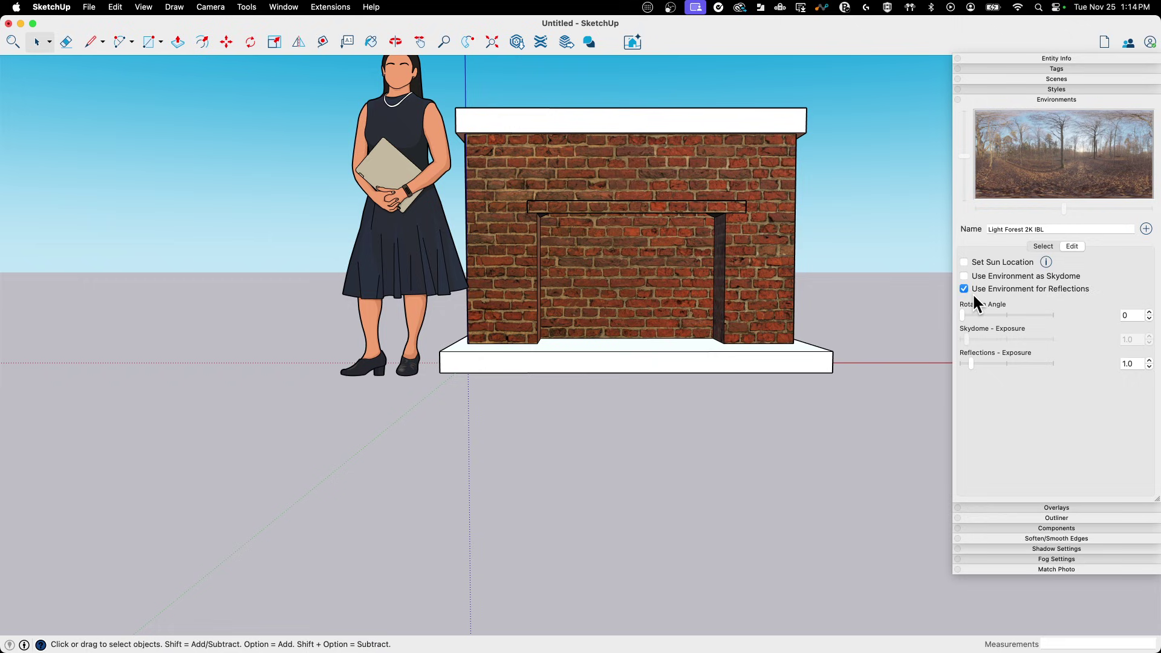
click(963, 262)
click(1090, 159)
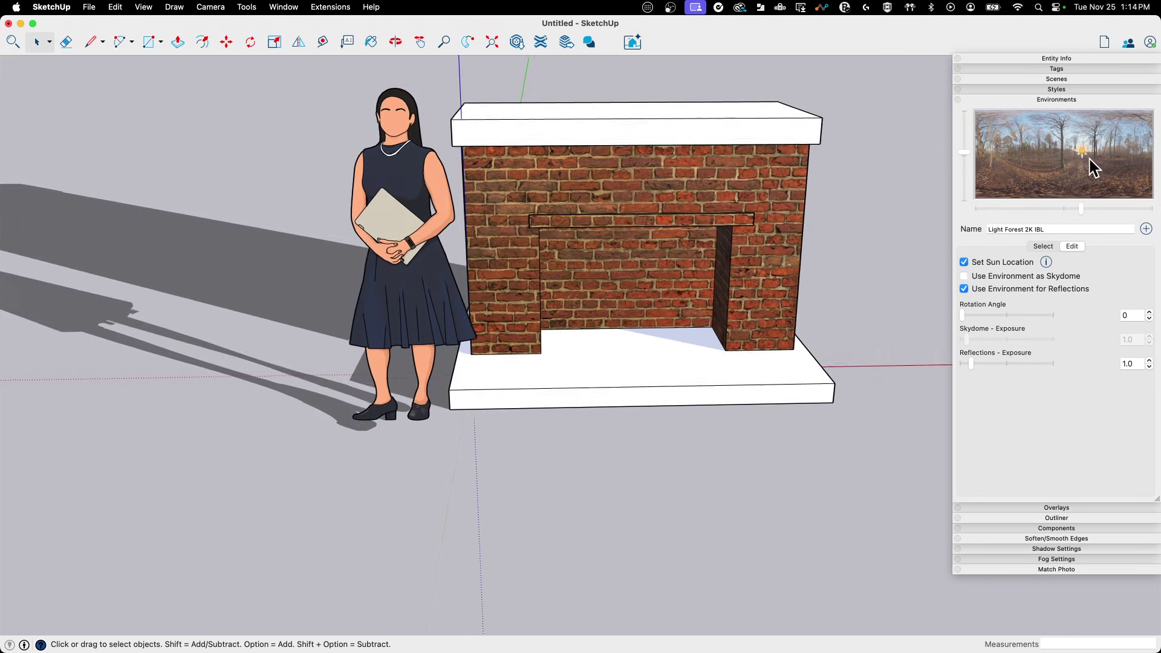
mouse_move(1082, 151)
mouse_down()
mouse_move(1061, 152)
mouse_move(1129, 148)
mouse_move(1110, 139)
mouse_up()
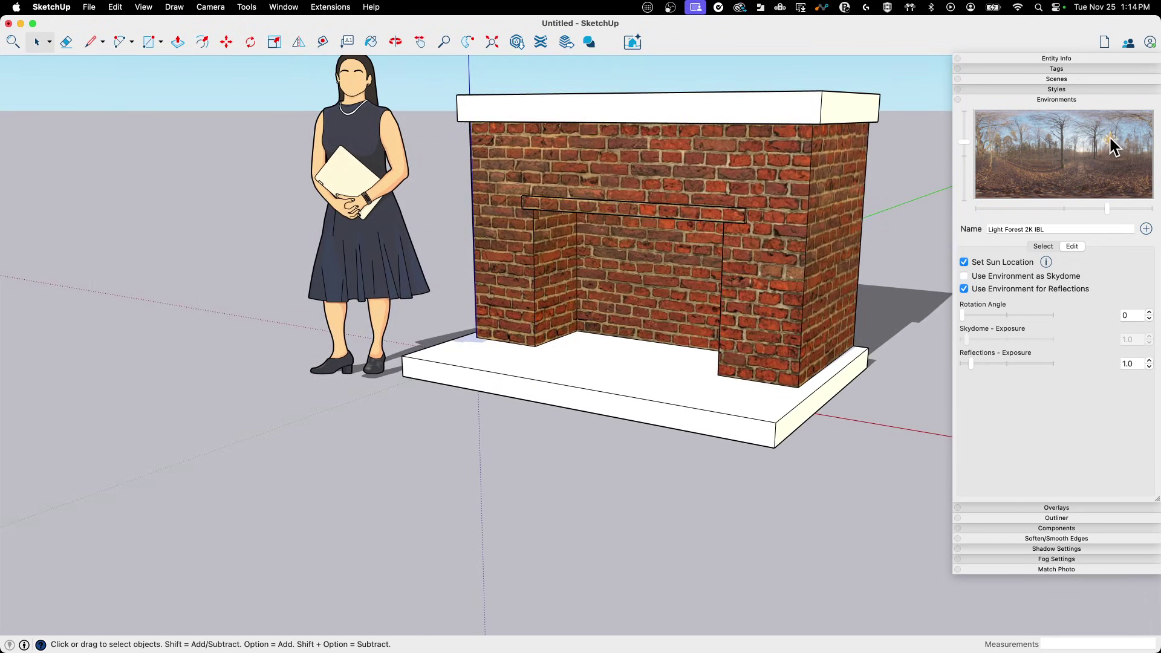
drag(1109, 137, 1099, 135)
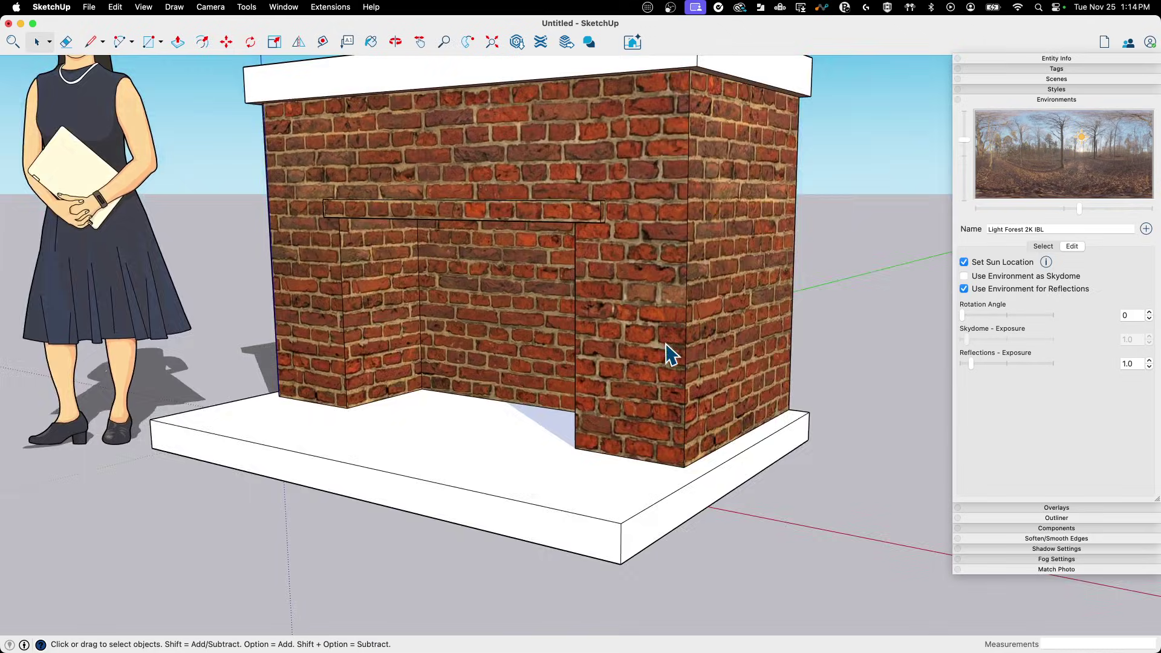
Paint the hearth's top face with the black Licorice colour.
scroll(775, 370, up, 2)
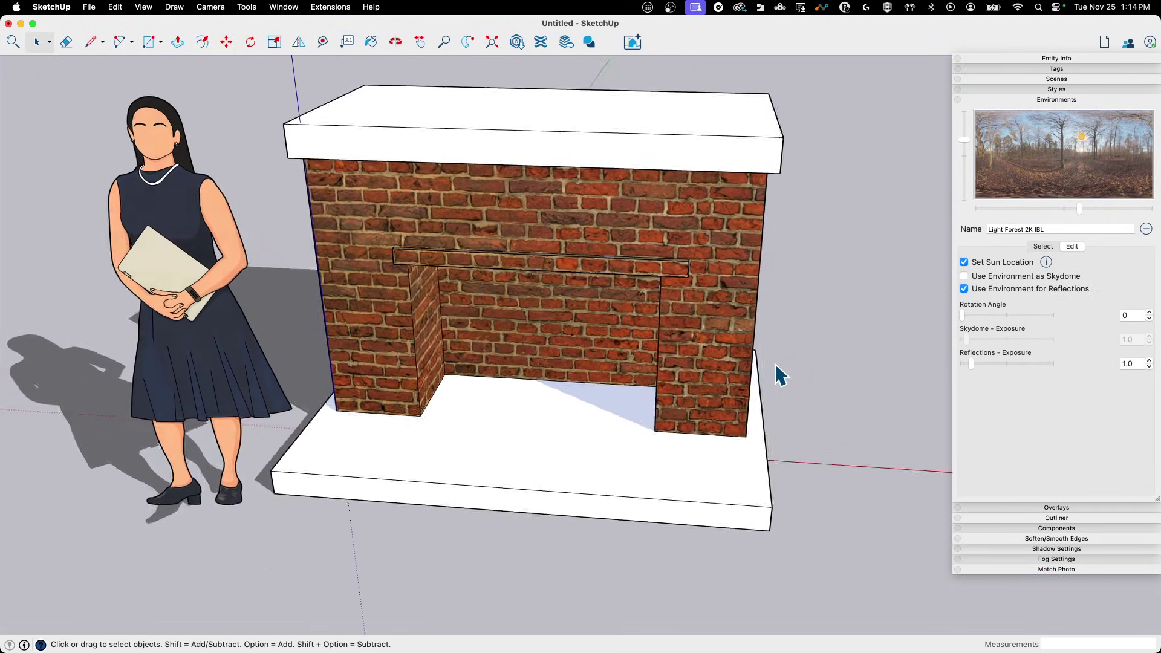
mouse_move(773, 370)
middle_down()
mouse_move(575, 322)
mouse_move(557, 368)
mouse_move(435, 415)
mouse_move(541, 383)
mouse_move(593, 401)
mouse_move(583, 383)
mouse_move(682, 423)
mouse_move(614, 396)
middle_up()
scroll(614, 397, up, 3)
key(b)
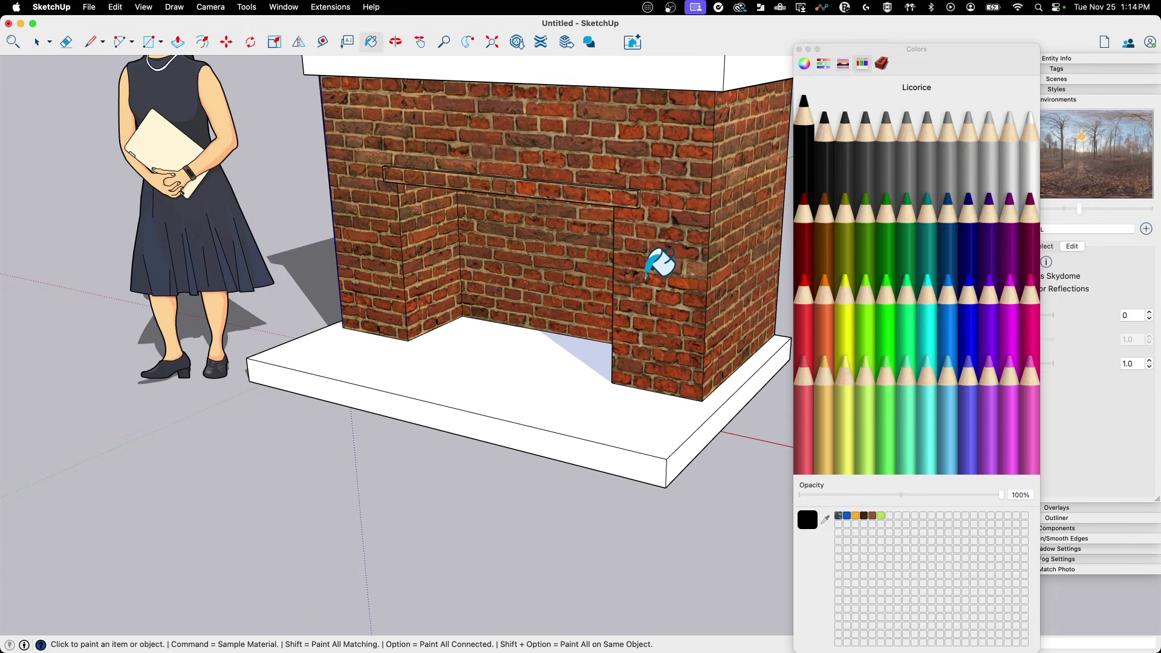
click(799, 49)
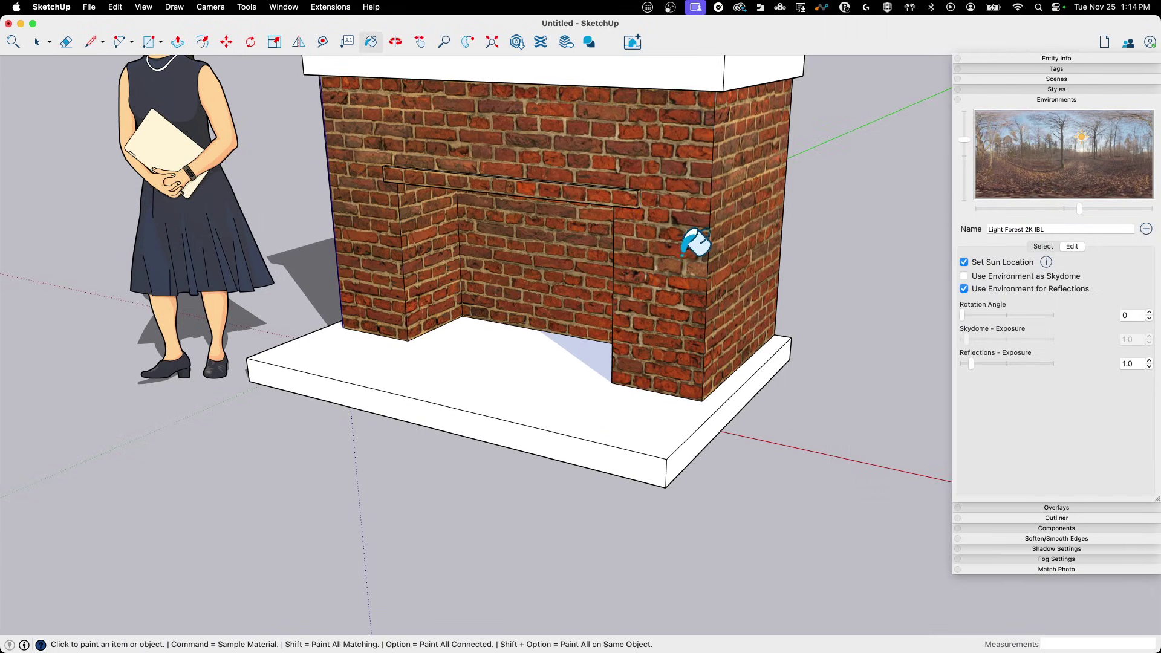
click(601, 425)
middle_drag(601, 425, 660, 397)
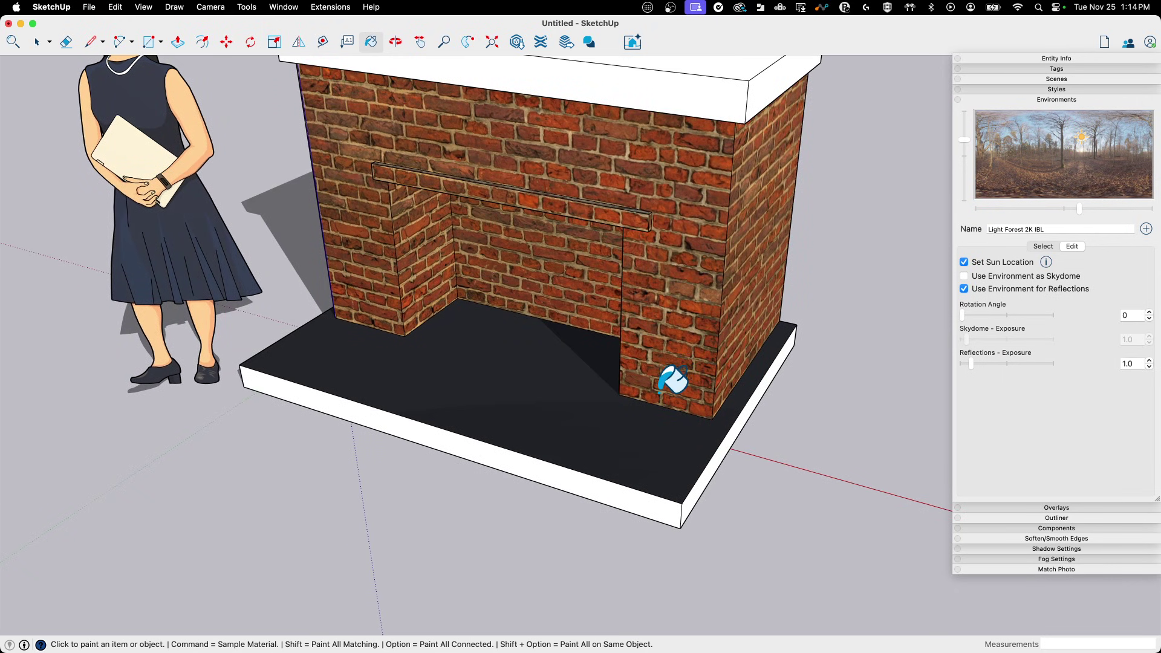
Paint the hearth's top, front and side faces with the same red brick material as the walls.
key(b)
click(619, 402)
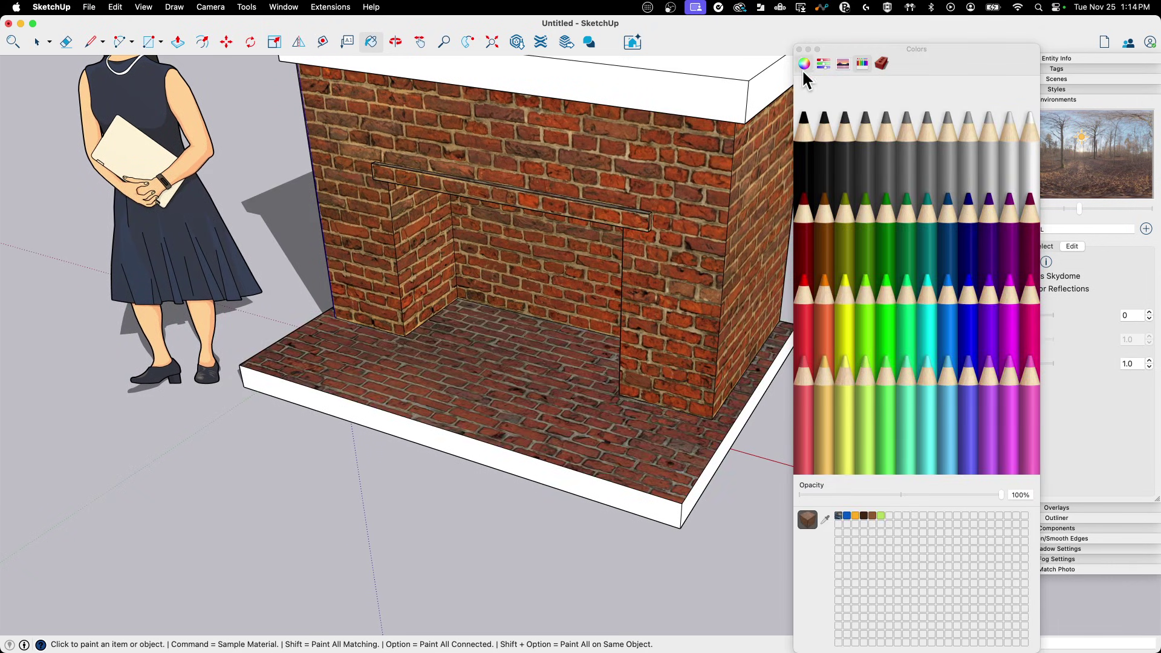
click(798, 49)
scroll(899, 280, up, 10)
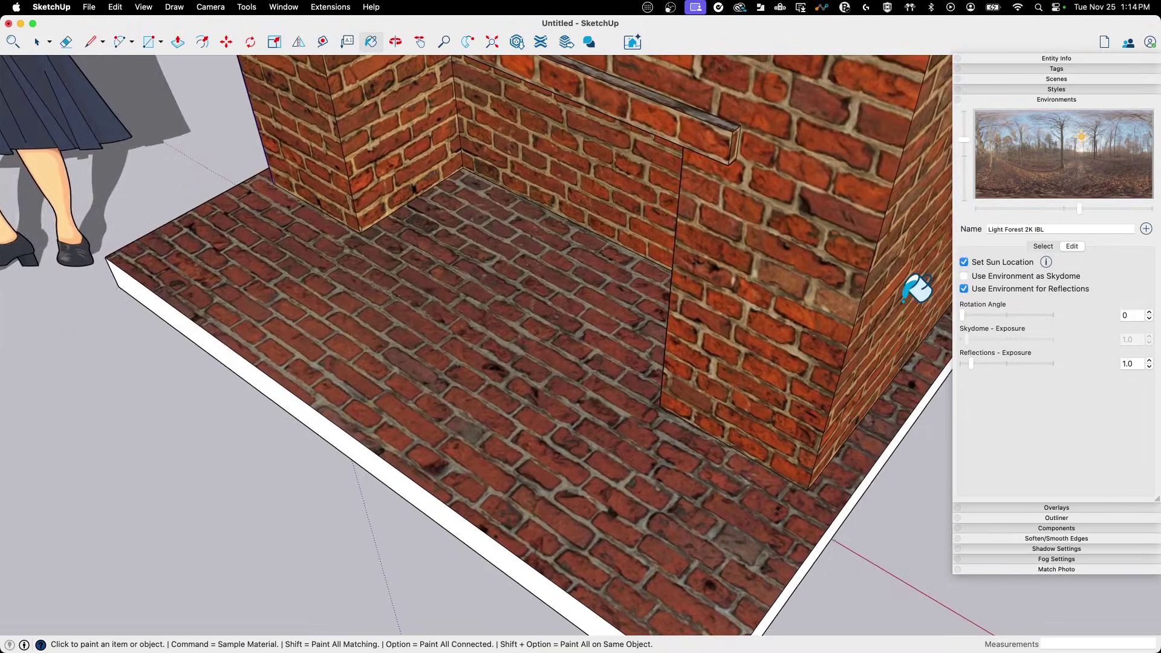
middle_drag(903, 301, 647, 402)
click(491, 407)
mouse_move(492, 407)
middle_down()
mouse_move(568, 365)
mouse_move(443, 469)
mouse_move(419, 441)
mouse_move(588, 497)
mouse_move(552, 389)
mouse_move(531, 420)
mouse_move(518, 408)
mouse_move(506, 579)
mouse_move(706, 580)
middle_up()
click(419, 440)
Examine how the brick texture meets at the hearth's edges and corners, in the firebox and below the mantel.
key(p)
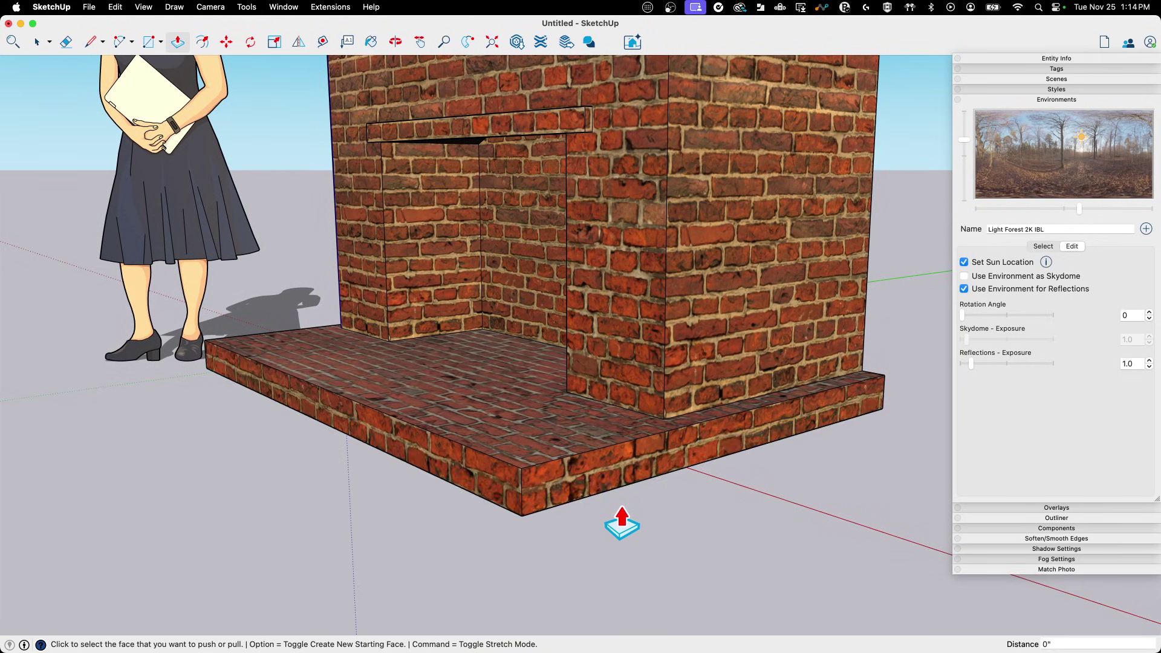
middle_drag(623, 523, 581, 520)
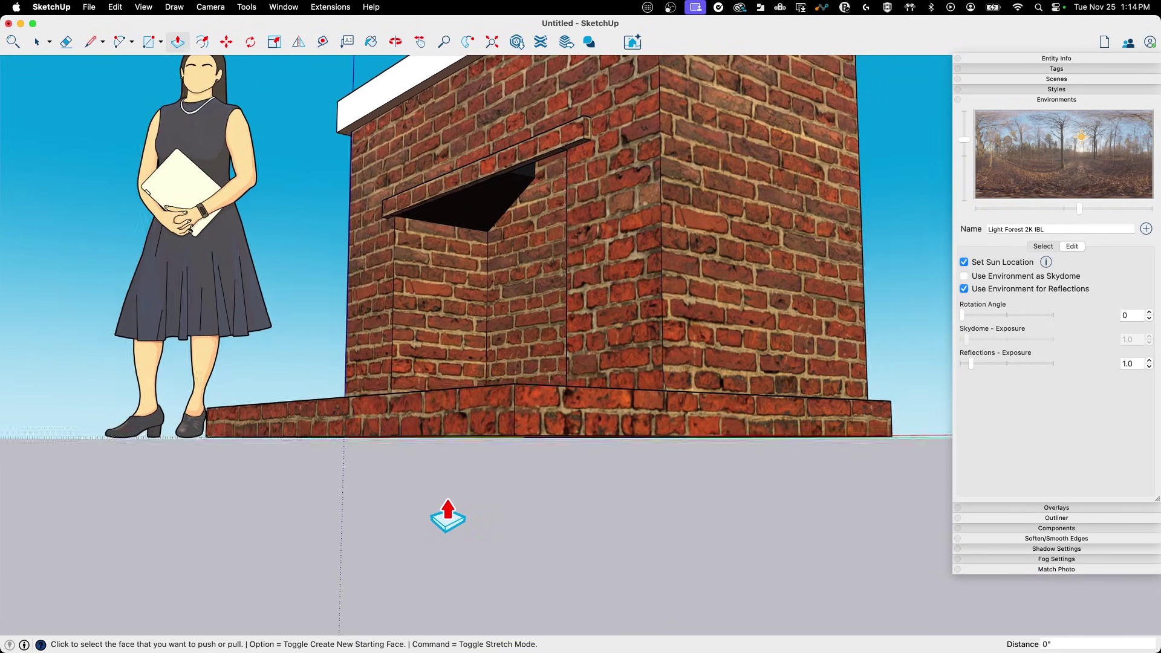
key(space)
middle_drag(445, 519, 463, 479)
scroll(614, 443, up, 5)
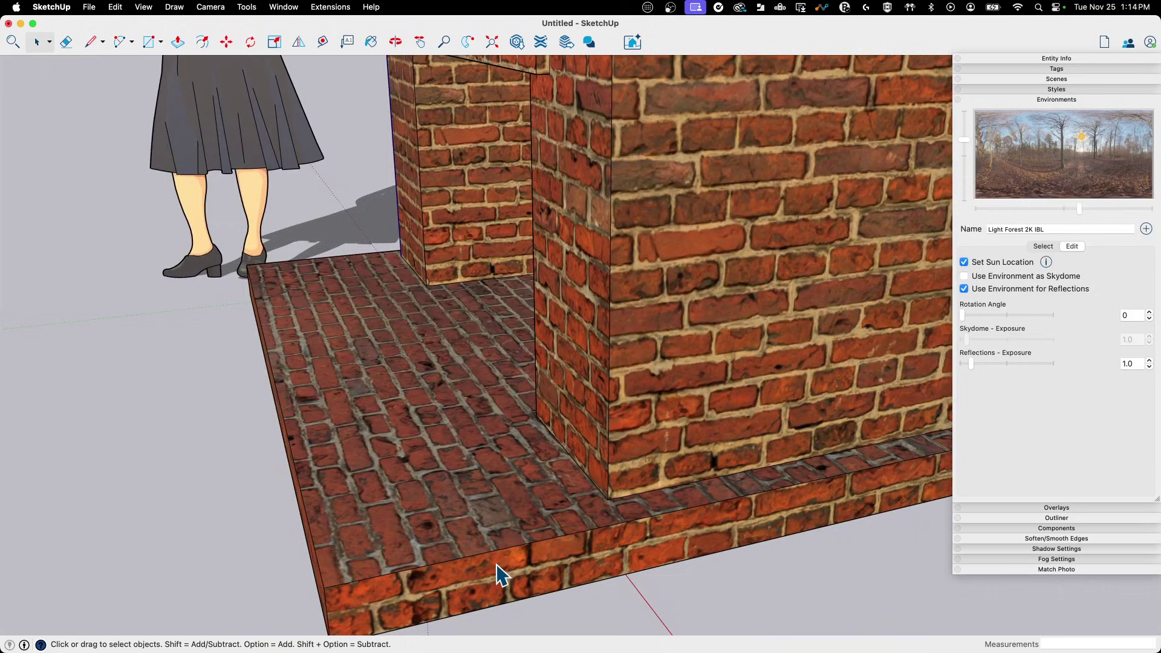
scroll(500, 575, down, 2)
middle_drag(562, 530, 515, 425)
scroll(516, 425, up, 2)
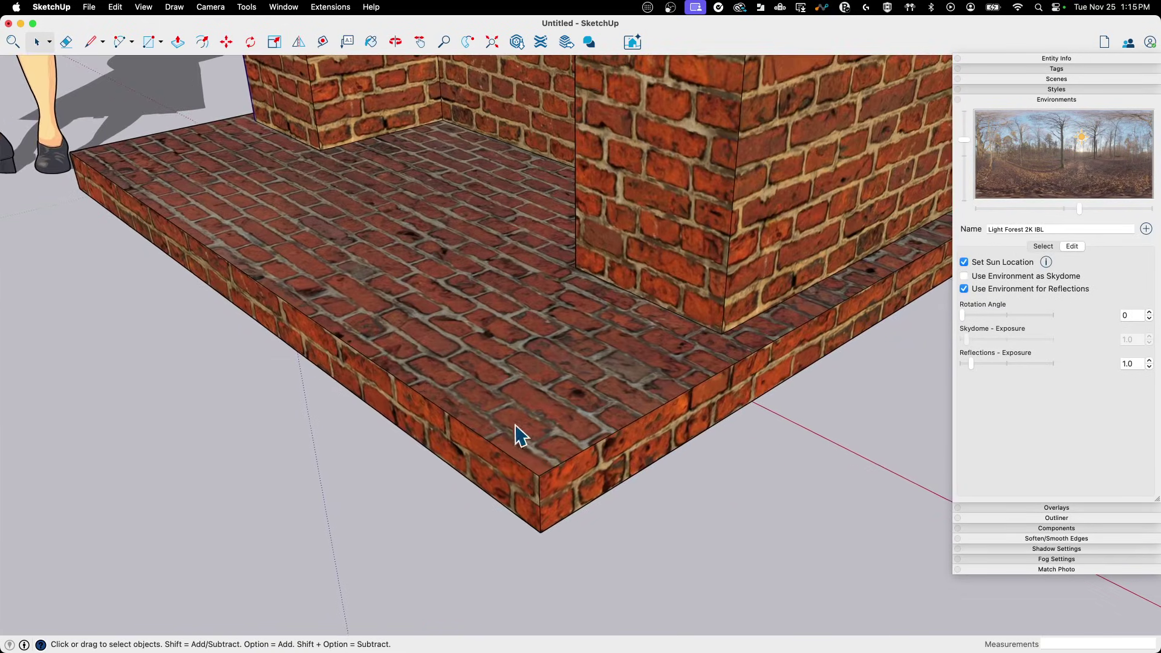
middle_drag(568, 478, 631, 548)
scroll(614, 521, down, 10)
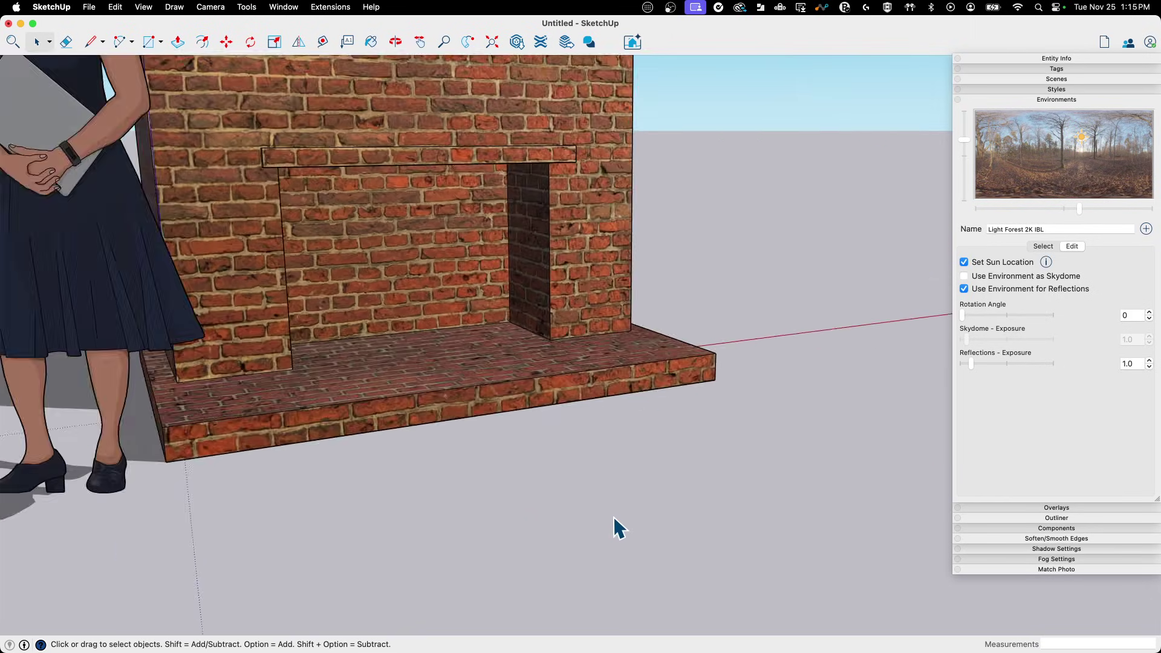
scroll(643, 324, up, 5)
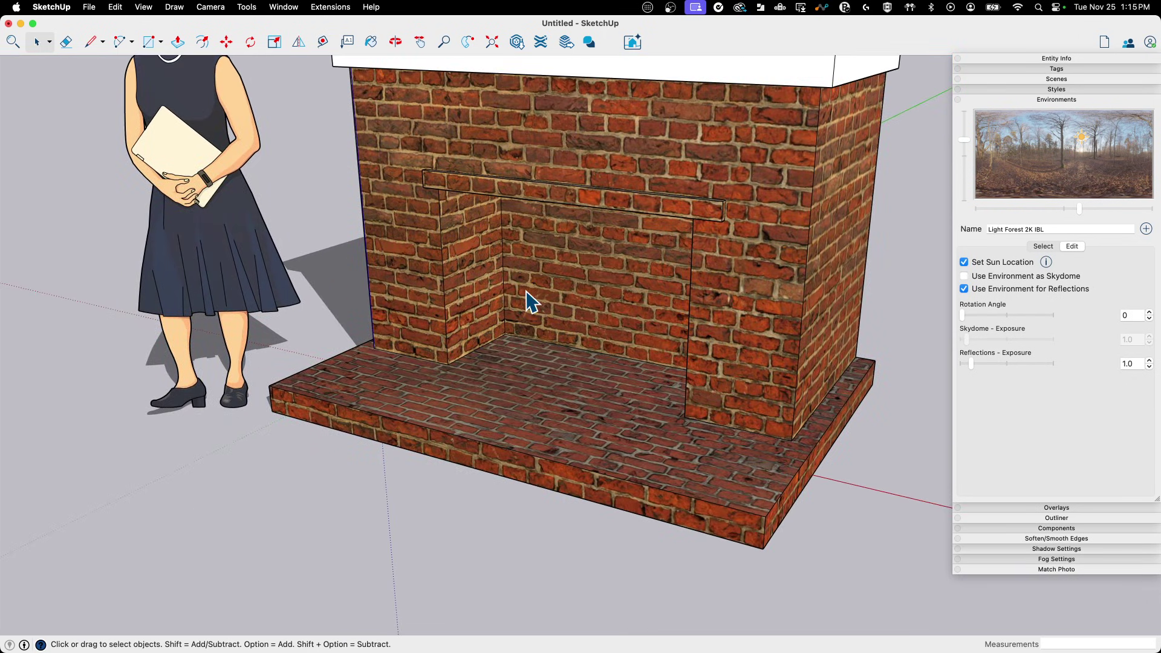
scroll(530, 301, up, 6)
scroll(858, 398, up, 3)
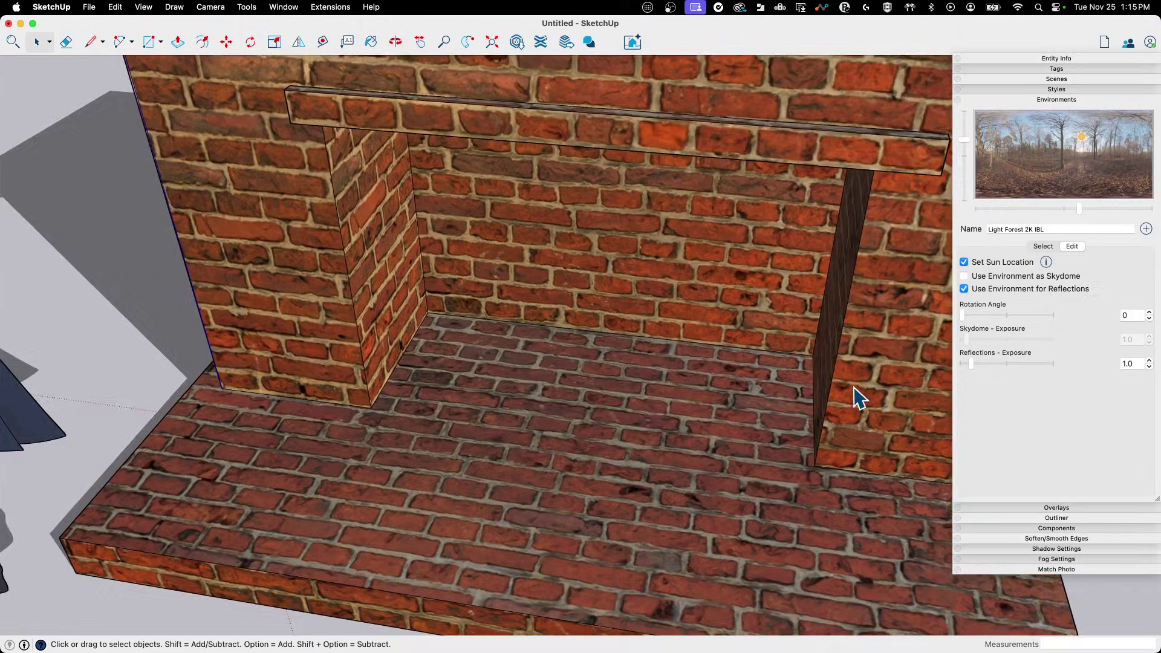
scroll(824, 381, down, 10)
scroll(680, 175, up, 5)
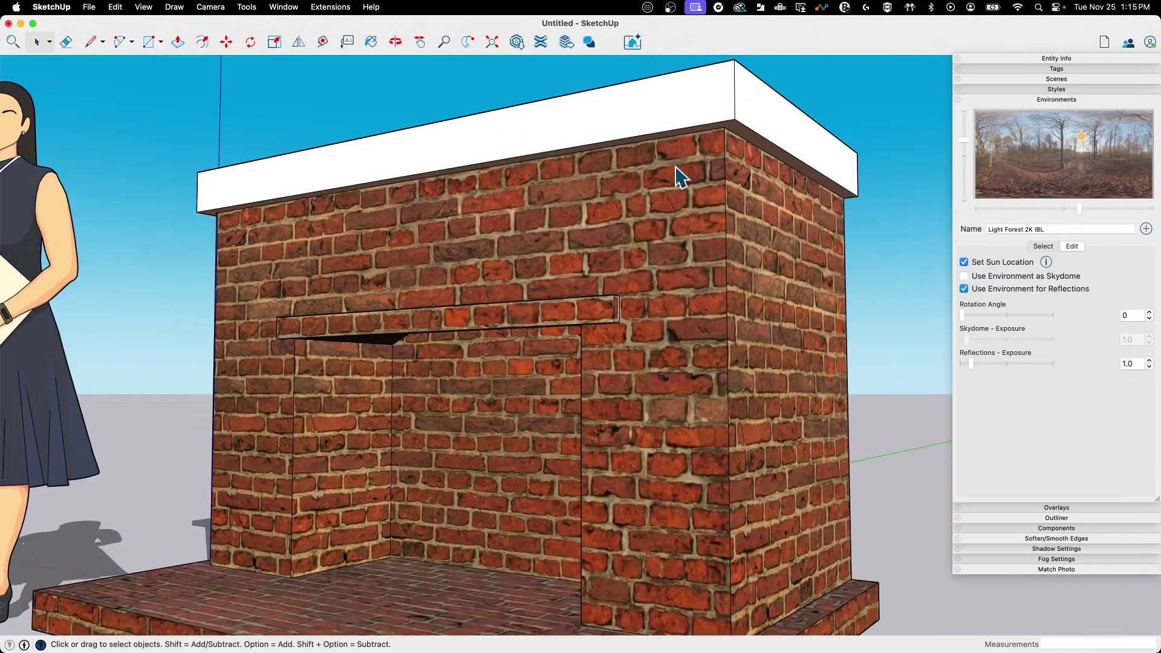
Bring up the Wood material collection for painting the mantel.
middle_drag(675, 167, 748, 138)
key(b)
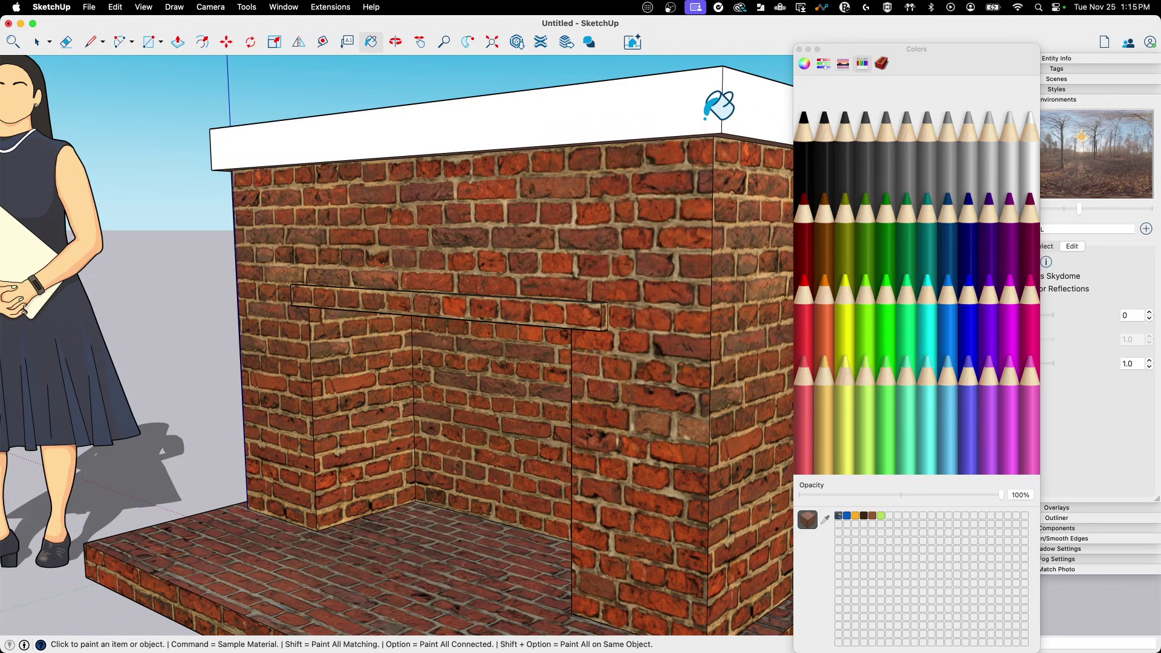
click(881, 62)
click(897, 87)
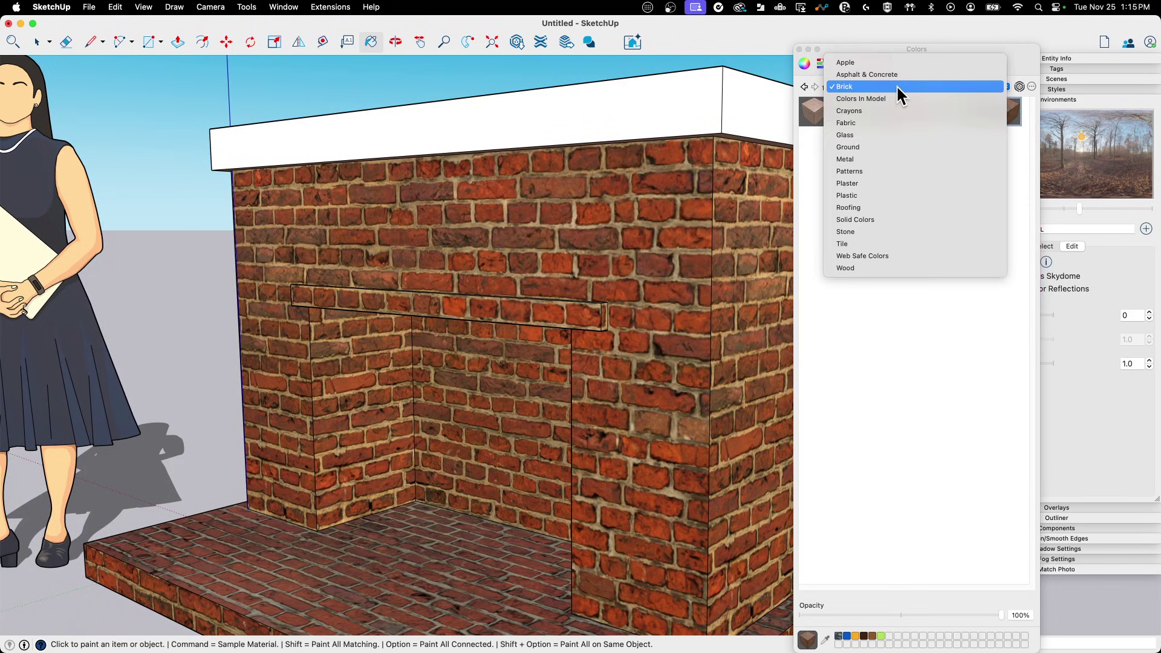
click(891, 268)
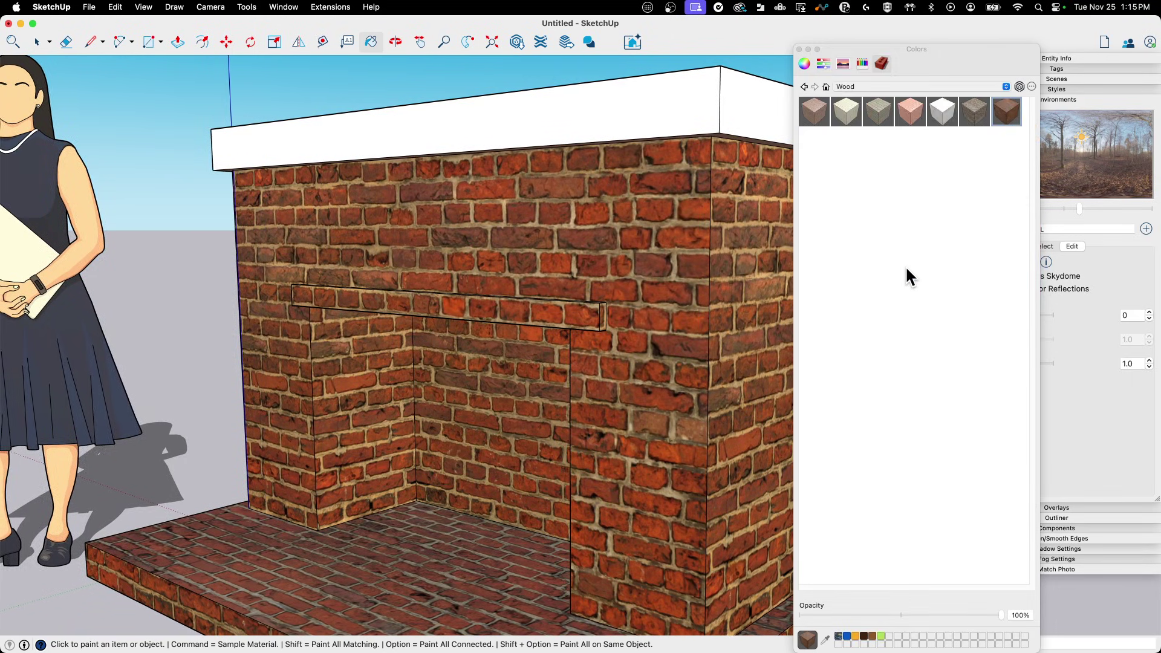
Try herringbone parquet, weathered grey planks, reddish wood and plain brown wood on the mantel's front face.
click(877, 111)
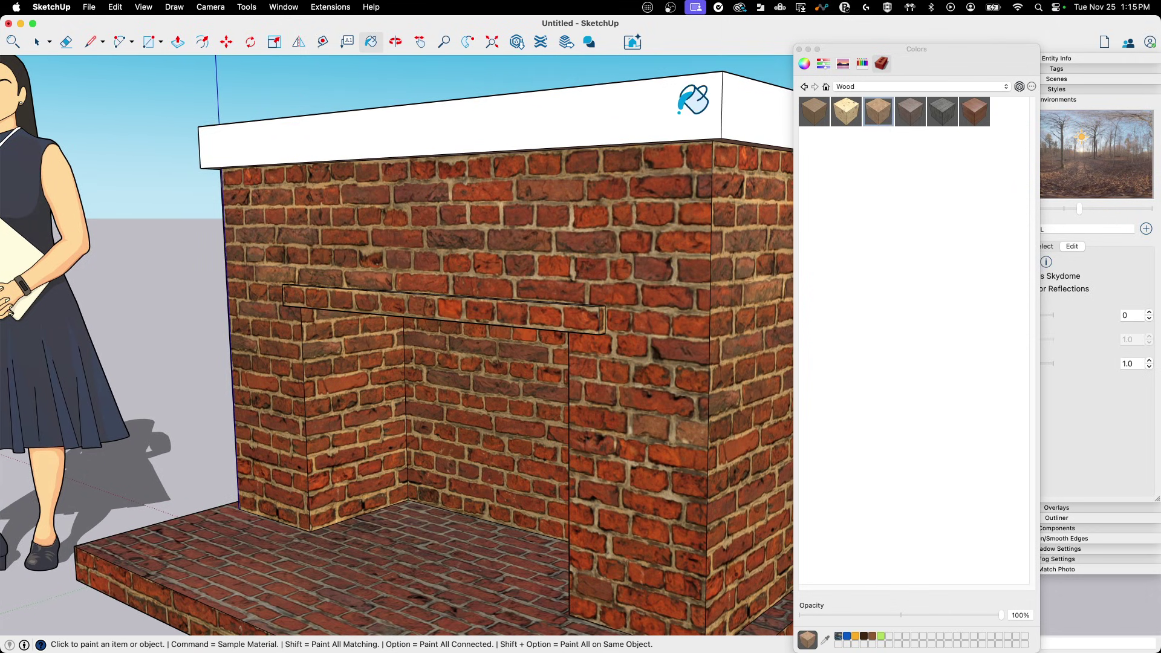
click(681, 111)
scroll(786, 104, up, 5)
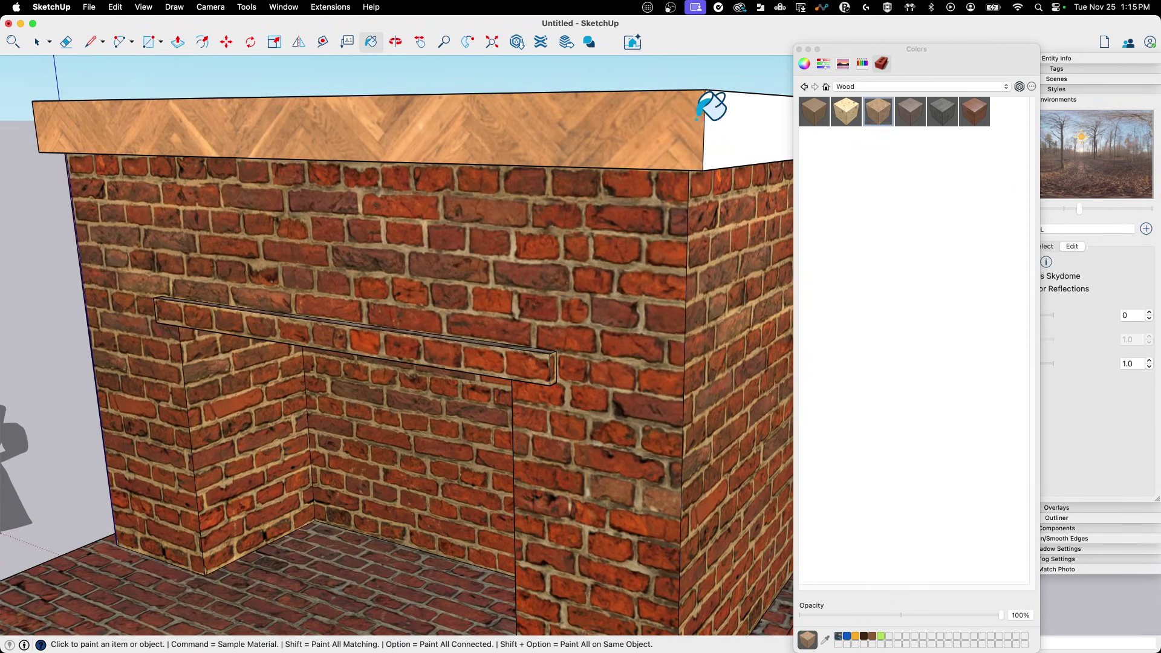
click(602, 130)
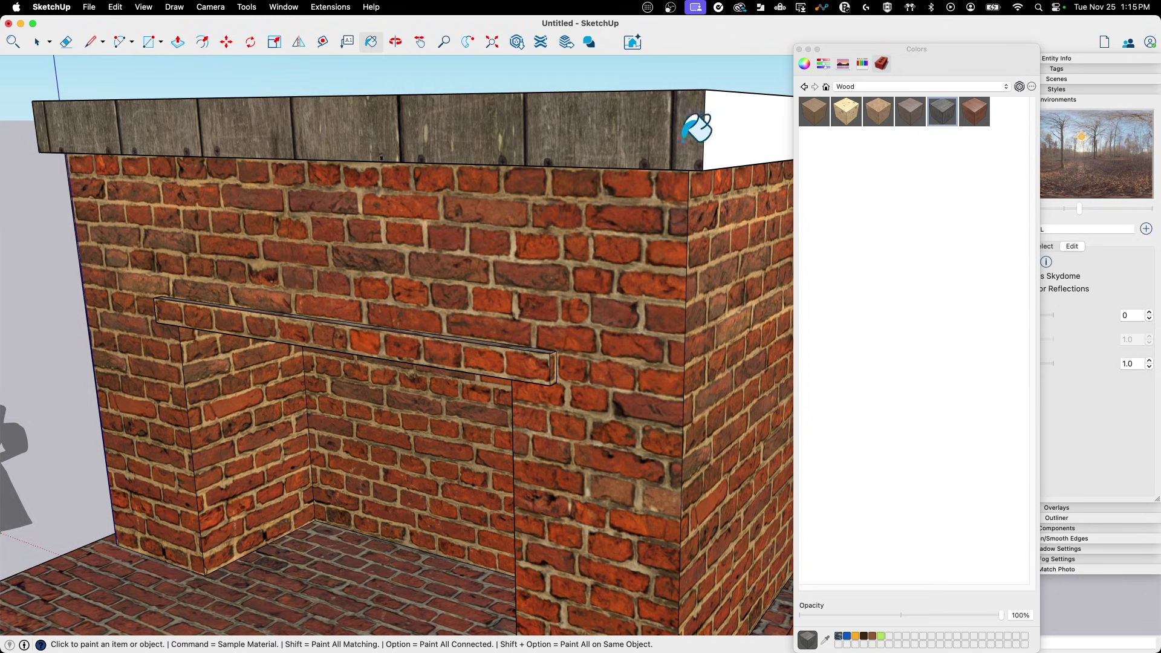
click(582, 117)
scroll(586, 114, up, 5)
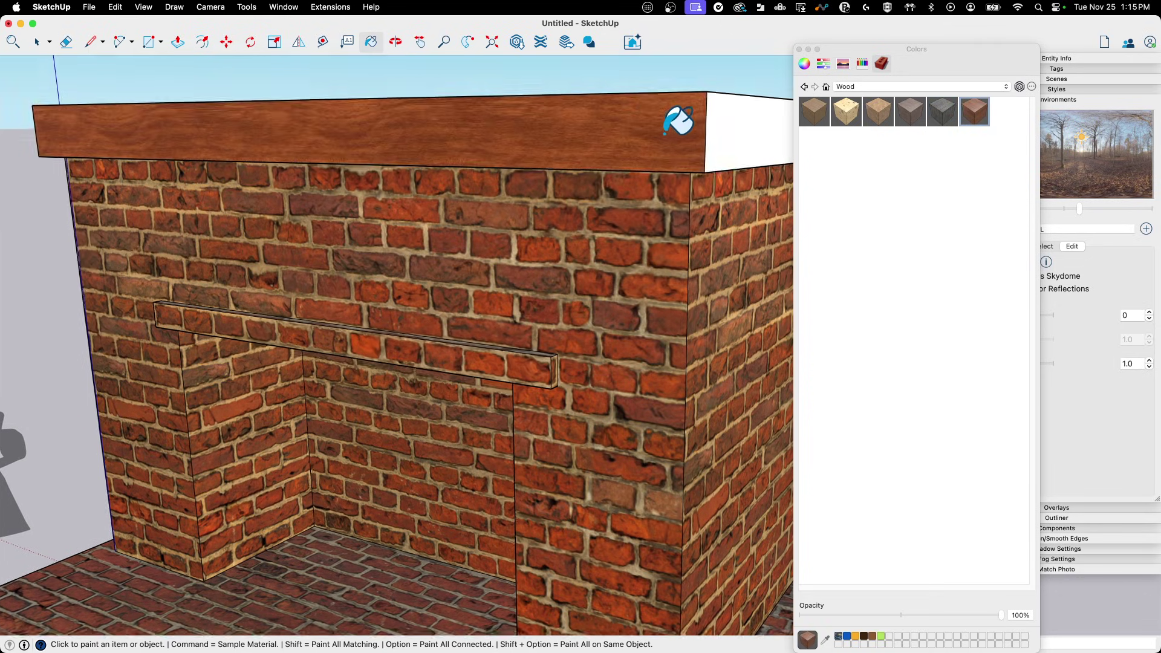
scroll(629, 142, up, 3)
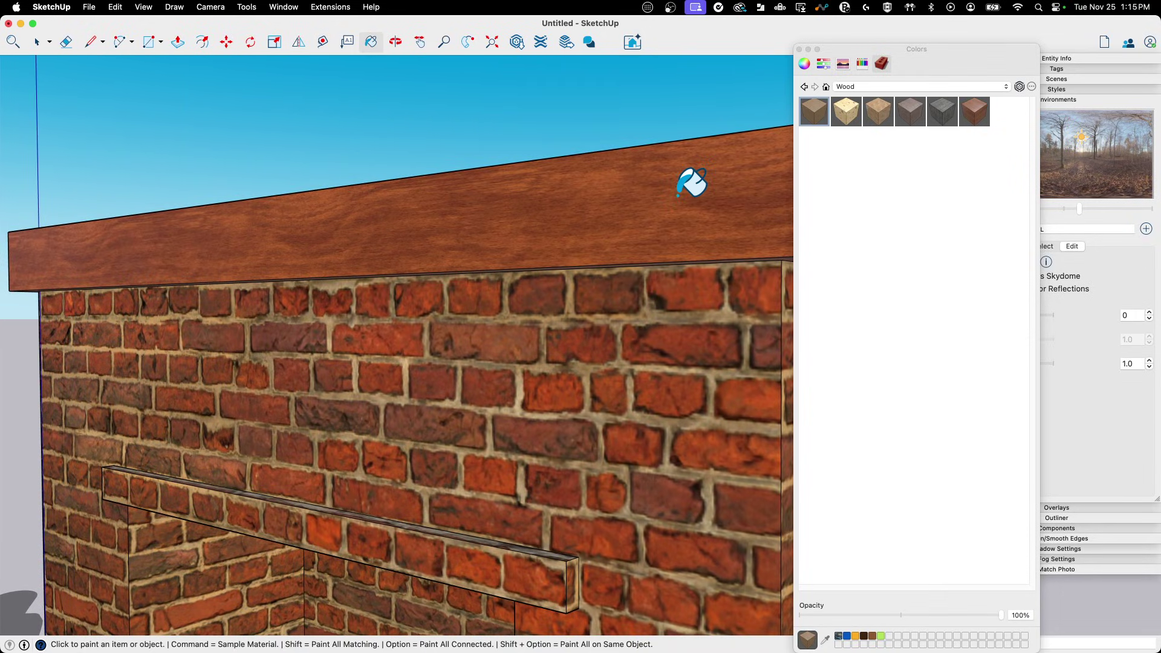
click(691, 182)
scroll(694, 181, down, 4)
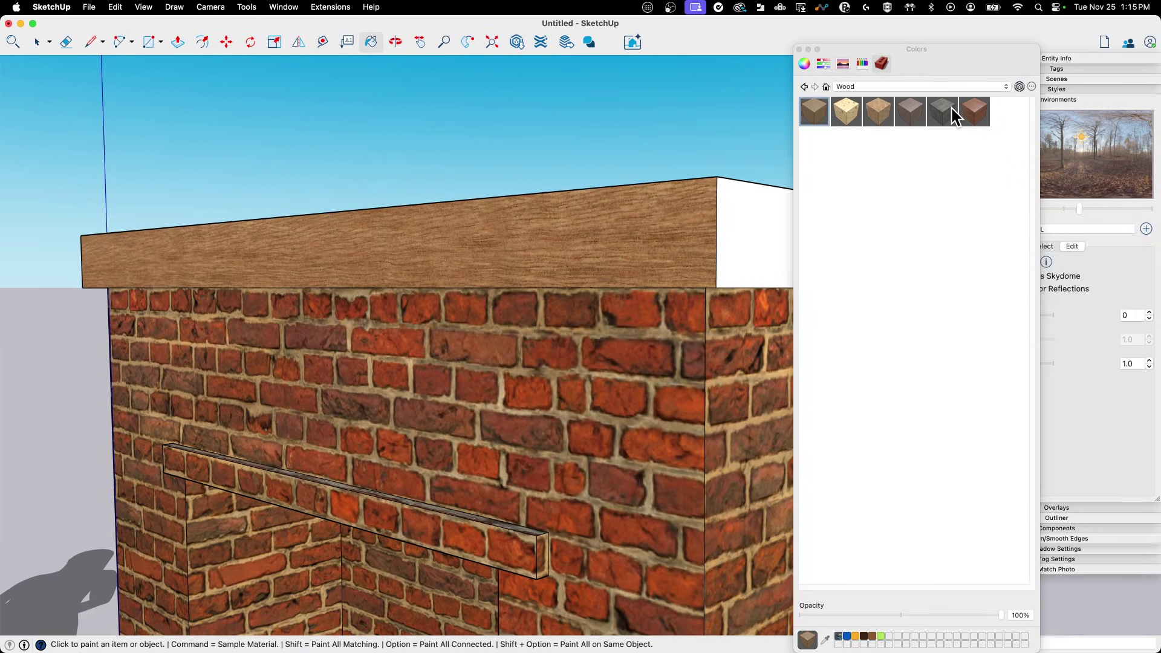
Paint the mantel's front face with the weathered grey plank wood.
click(663, 202)
scroll(647, 249, down, 5)
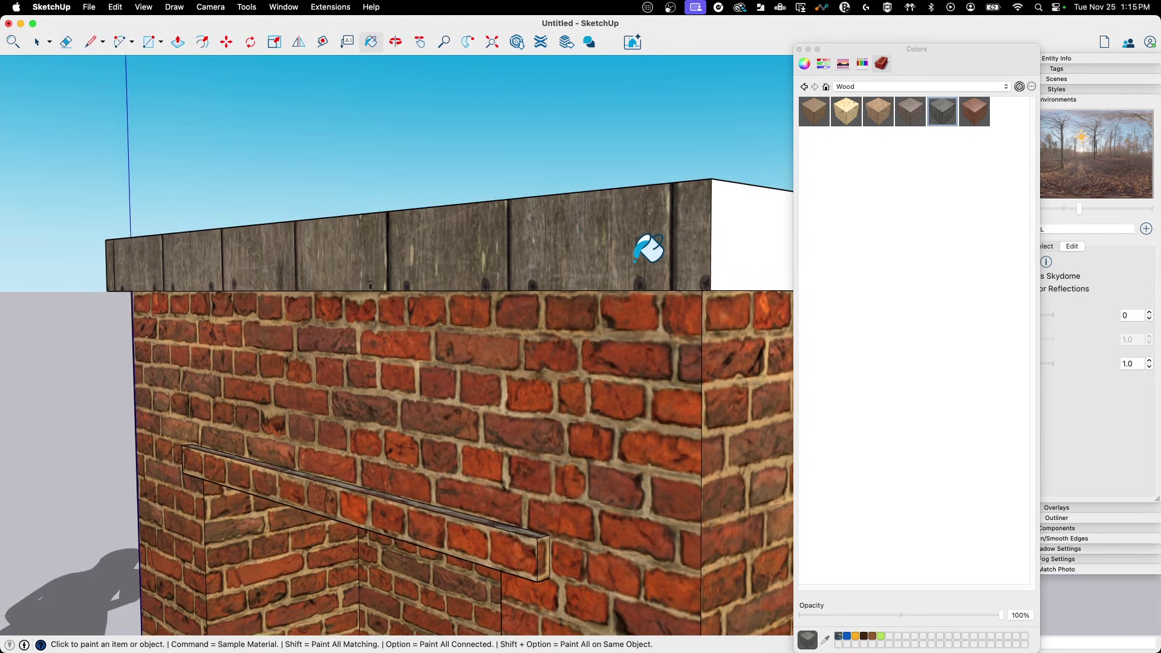
scroll(581, 311, up, 6)
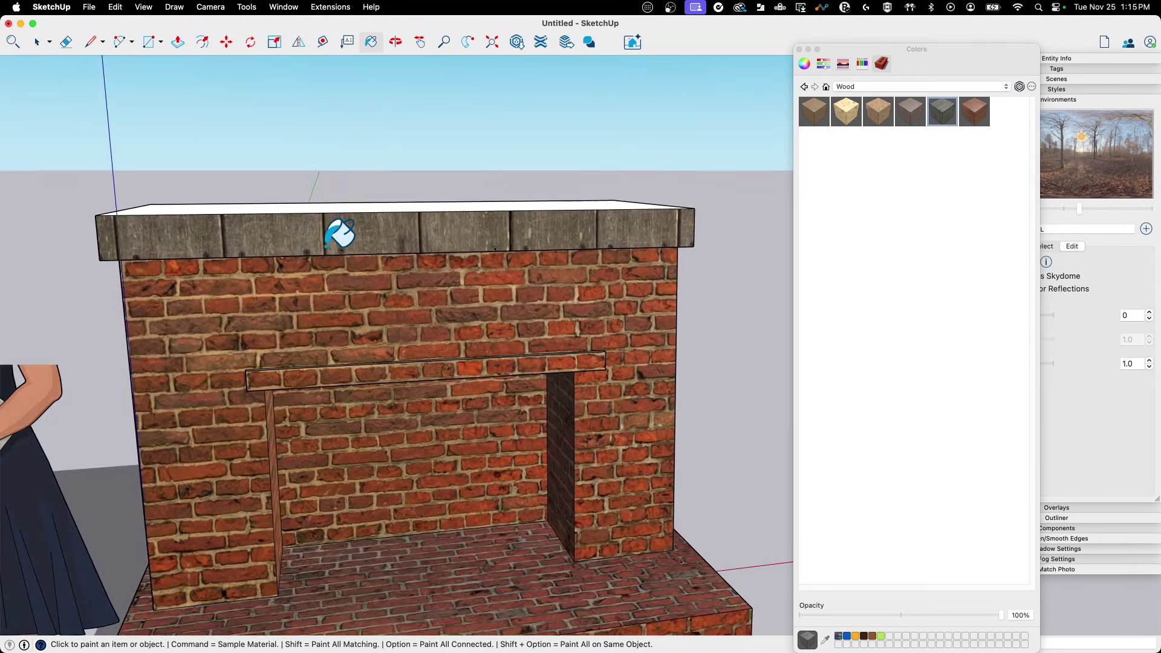
scroll(664, 213, up, 8)
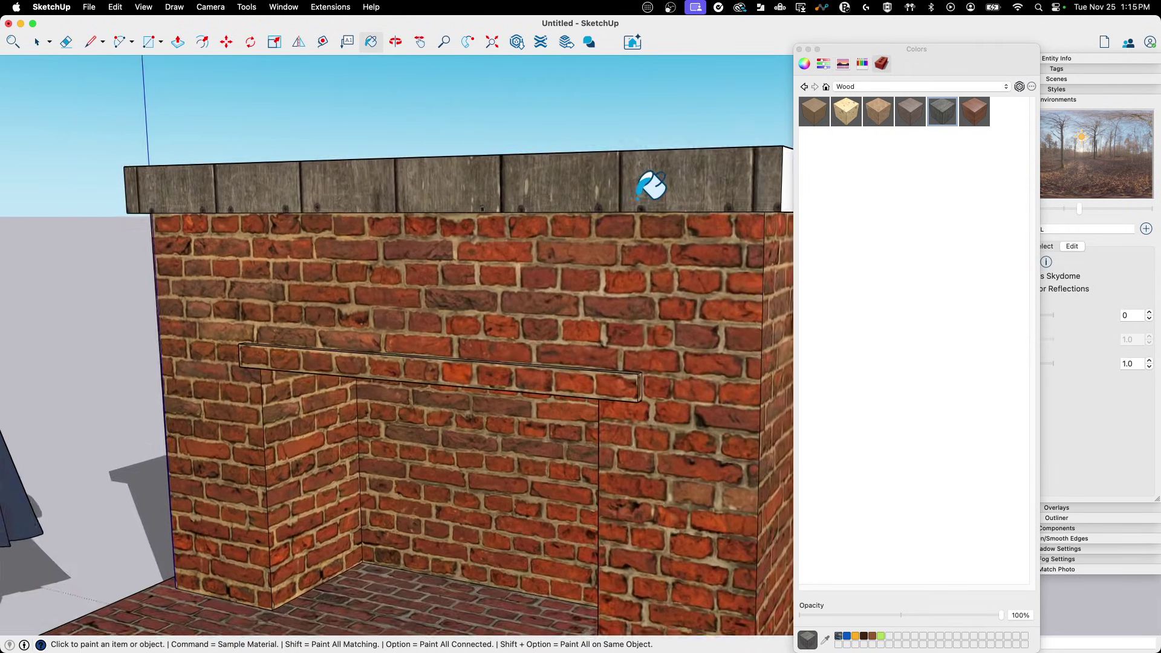
scroll(663, 175, down, 6)
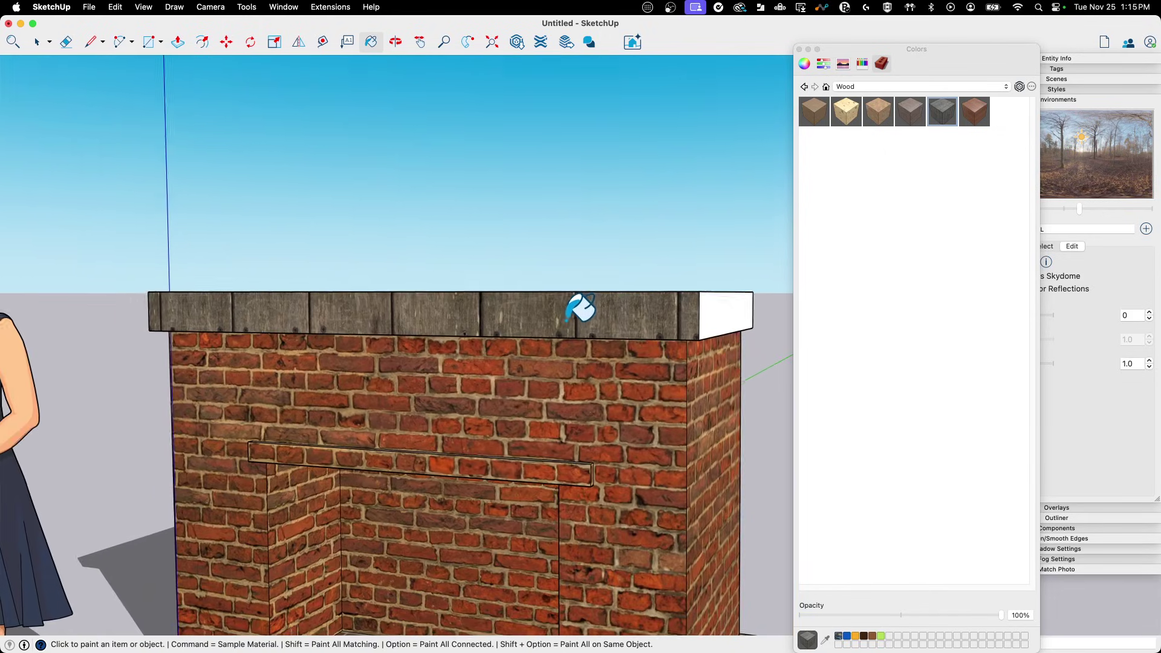
Rotate the plank texture on the mantel's front face with the fixed pins so the grain runs horizontally along its length.
right_click(565, 326)
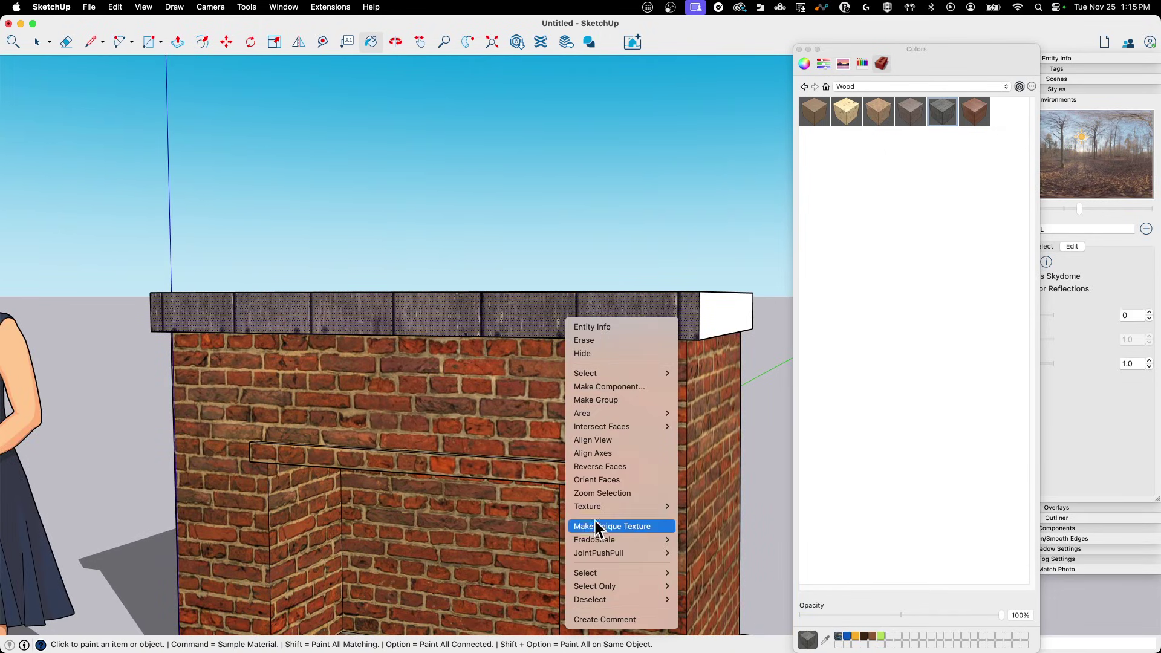
click(696, 506)
scroll(665, 423, down, 5)
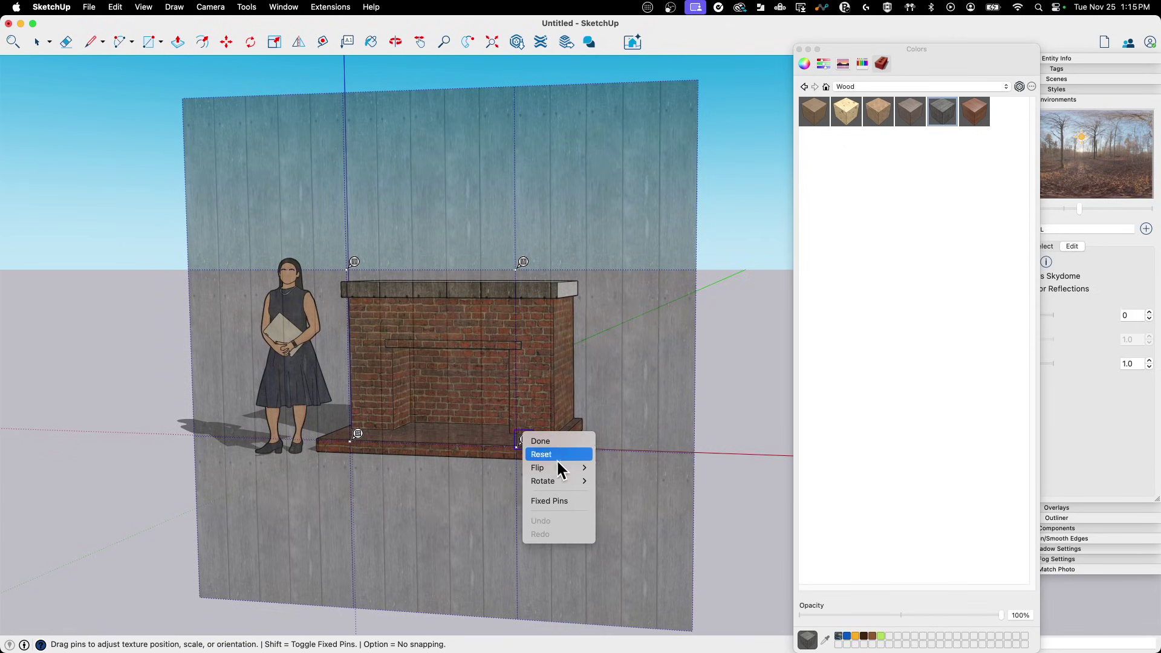
click(559, 499)
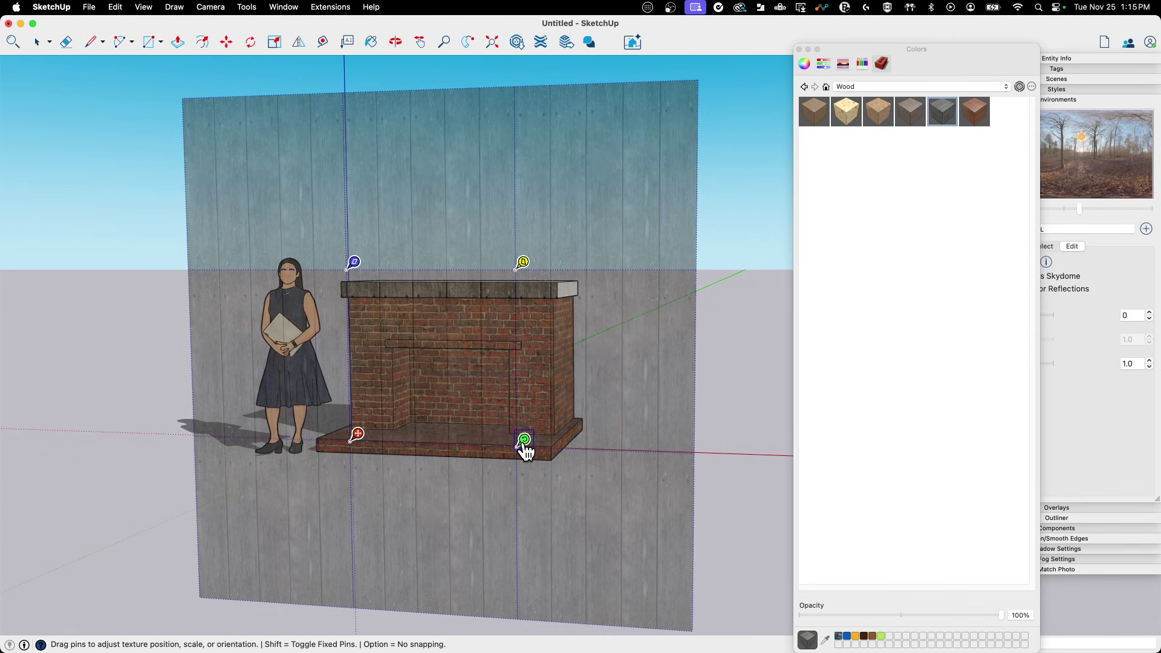
drag(524, 444, 343, 220)
scroll(345, 227, up, 5)
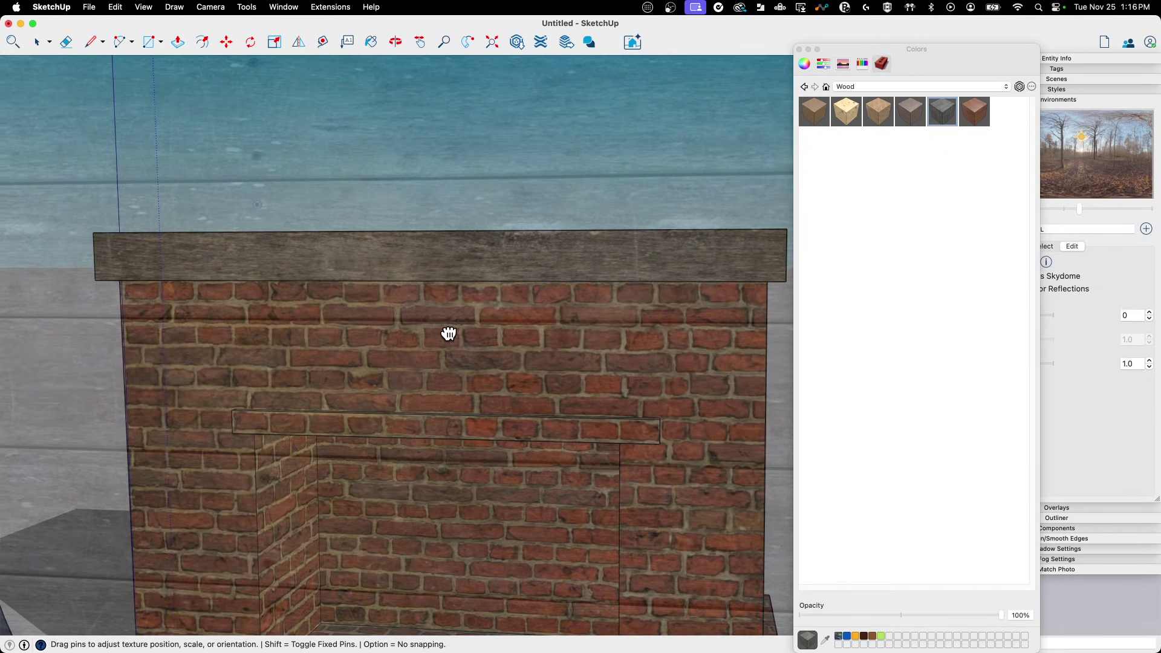
Shift the plank texture on the mantel's front so no board seams cross the face, and accept the placement.
drag(448, 334, 437, 383)
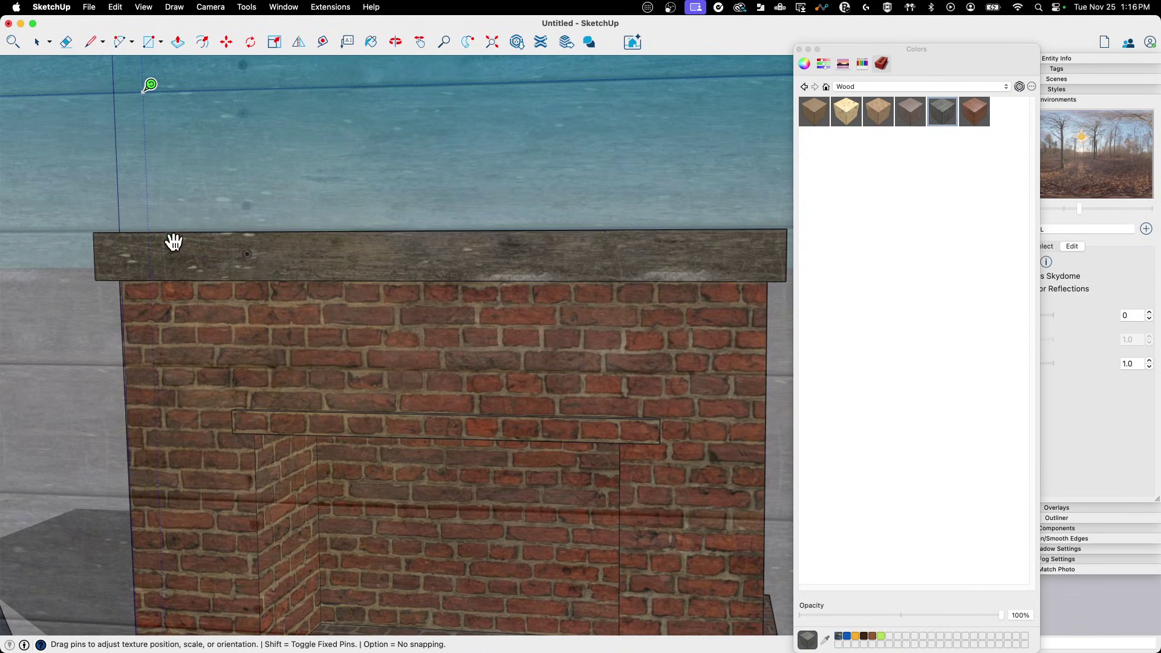
drag(355, 316, 355, 295)
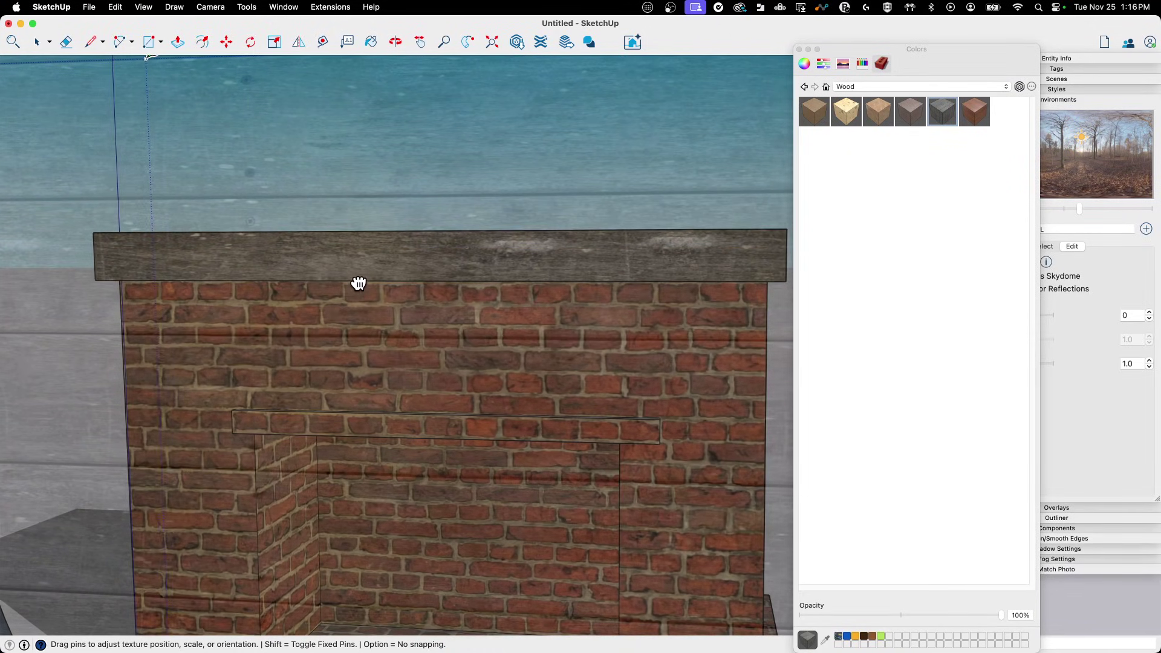
scroll(366, 283, down, 4)
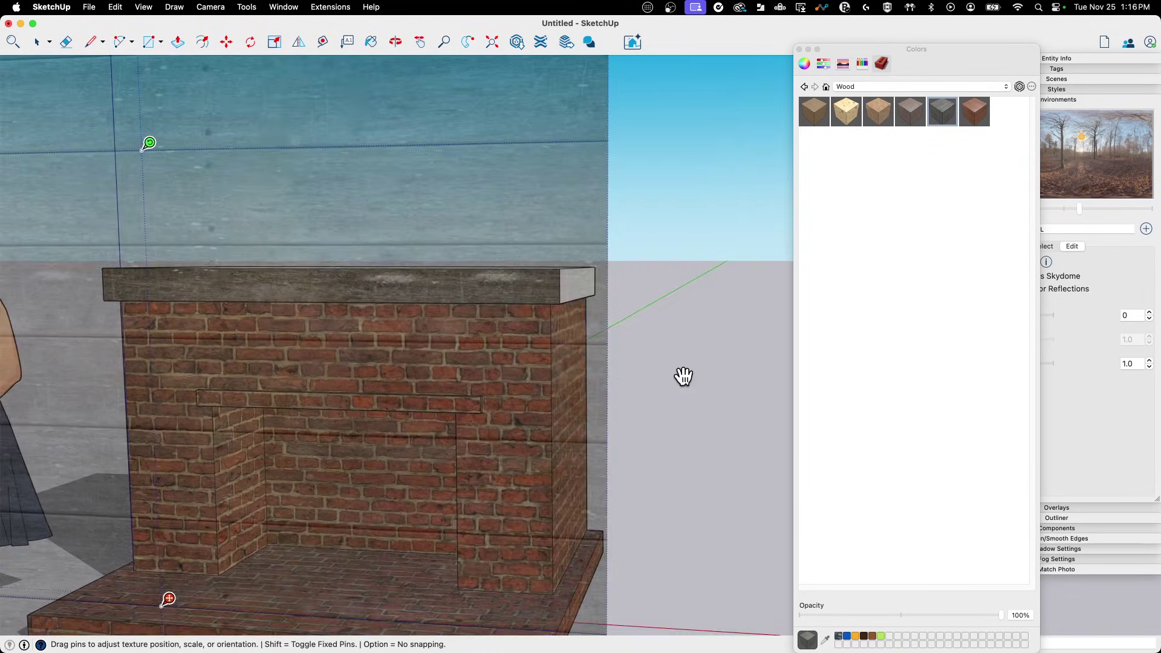
click(684, 376)
Paint the mantel's top and end face with the same weathered plank wood, grain running horizontally.
mouse_move(684, 376)
middle_down()
mouse_move(650, 369)
mouse_move(547, 282)
mouse_move(599, 288)
mouse_move(566, 230)
mouse_move(339, 327)
mouse_move(266, 334)
mouse_move(705, 248)
mouse_move(664, 246)
middle_up()
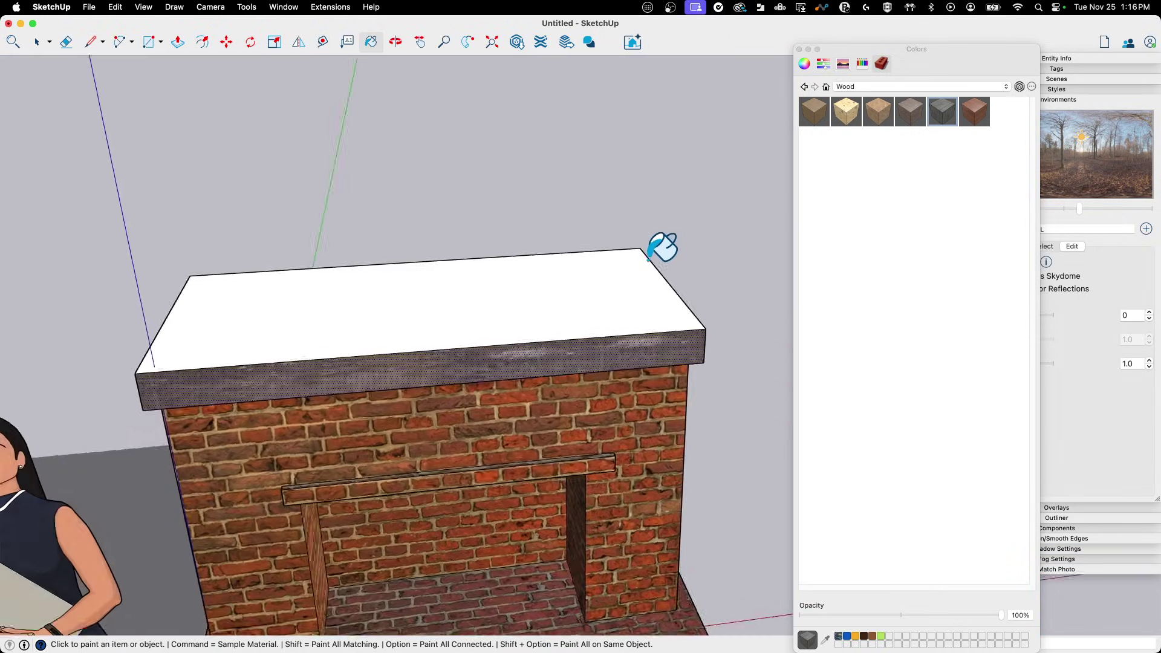
mouse_move(629, 283)
middle_down()
mouse_move(616, 252)
mouse_move(474, 306)
mouse_move(508, 383)
mouse_move(487, 297)
mouse_move(538, 300)
mouse_move(508, 241)
mouse_move(629, 150)
mouse_move(581, 274)
mouse_move(540, 289)
mouse_move(601, 260)
mouse_move(526, 264)
mouse_move(591, 238)
mouse_move(565, 233)
mouse_move(761, 188)
middle_up()
key(space)
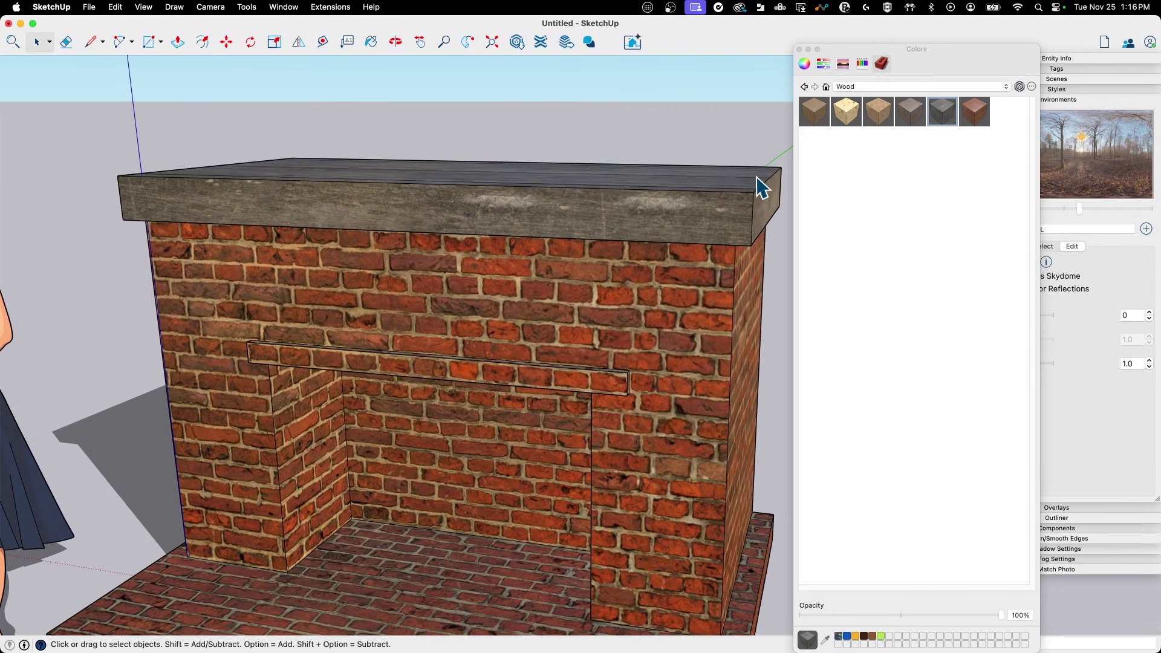
Open the in-model Wood_Planks_01_1K material for editing and tint it to a slightly lighter, warmer brown.
click(826, 87)
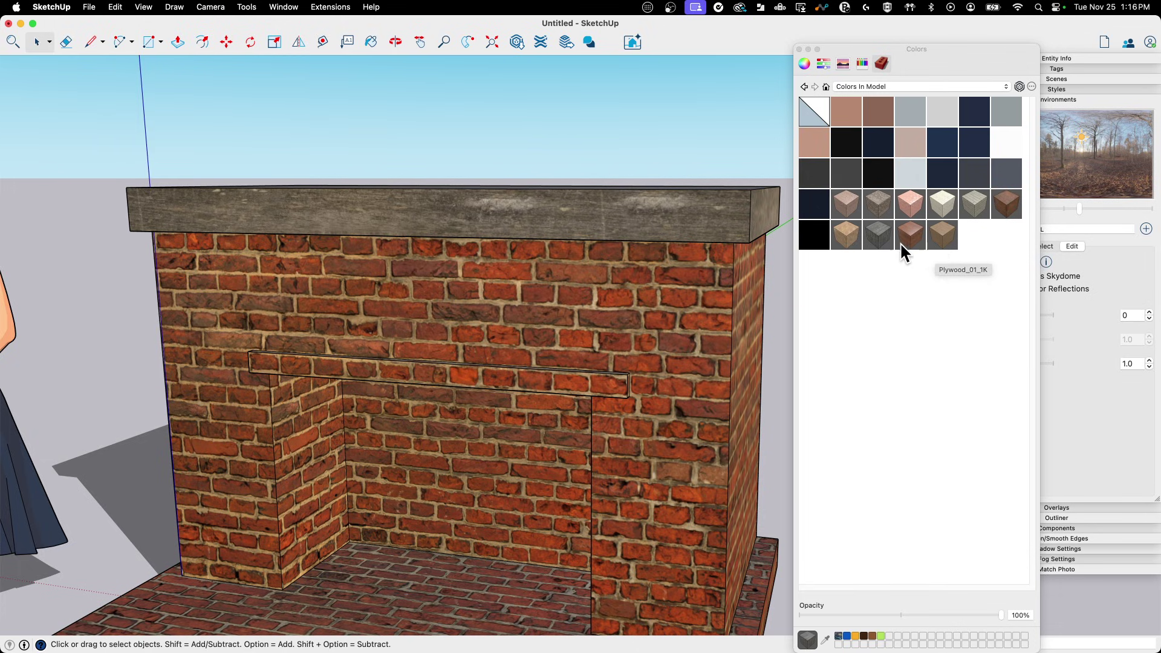
double_click(876, 241)
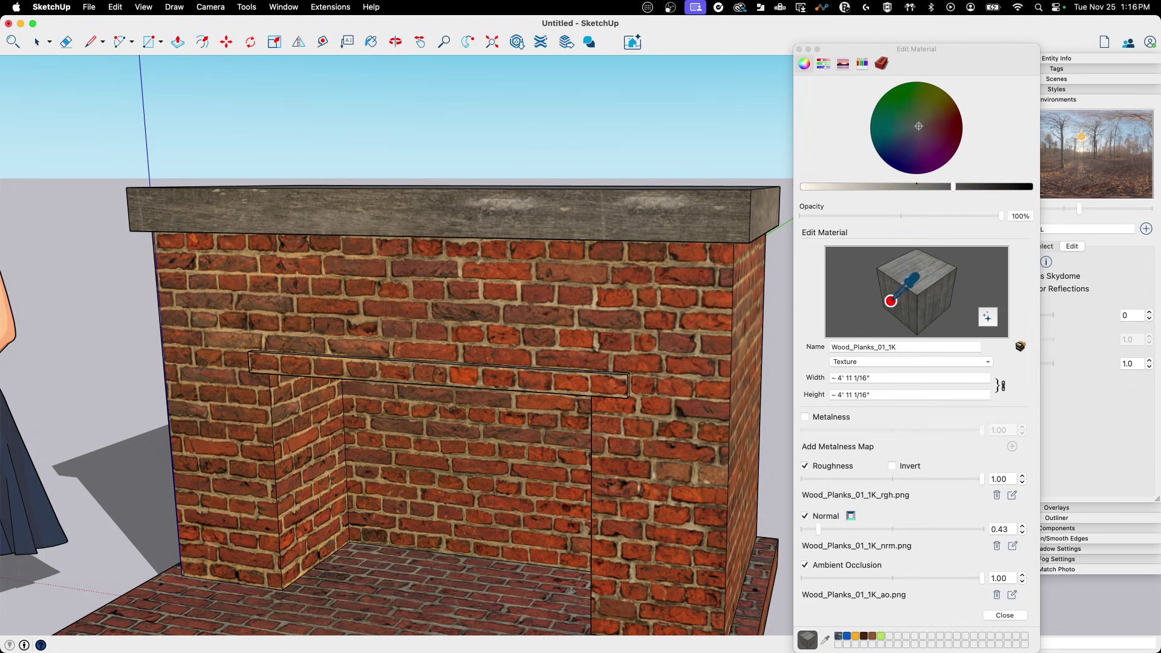
drag(953, 188, 918, 186)
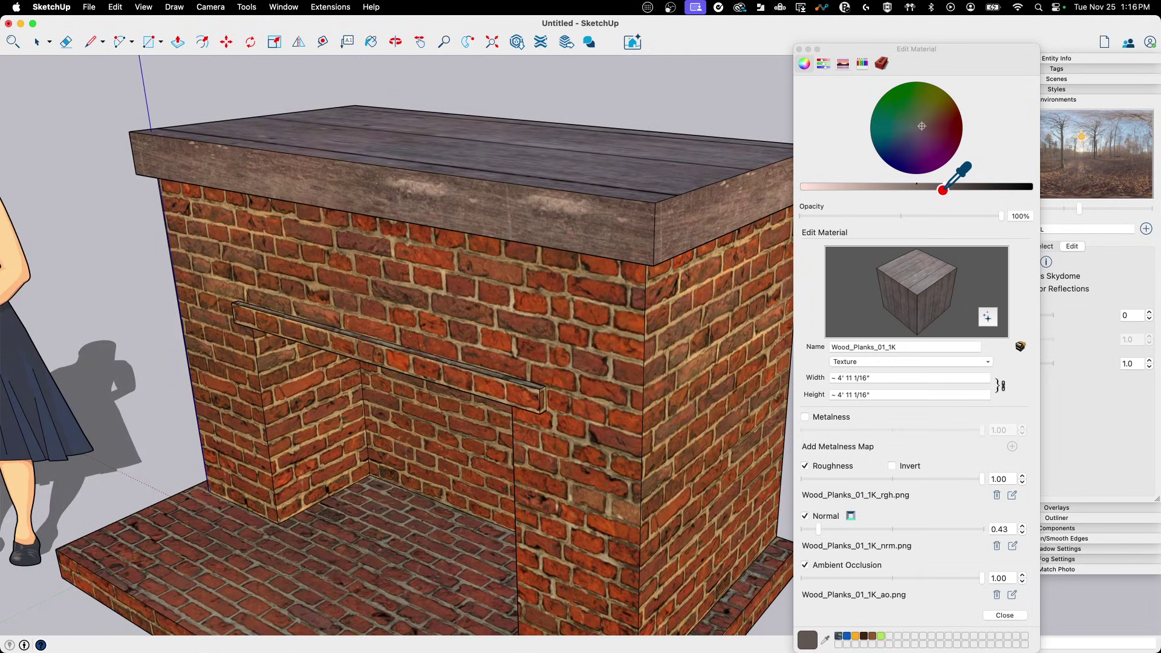
key(shift+z)
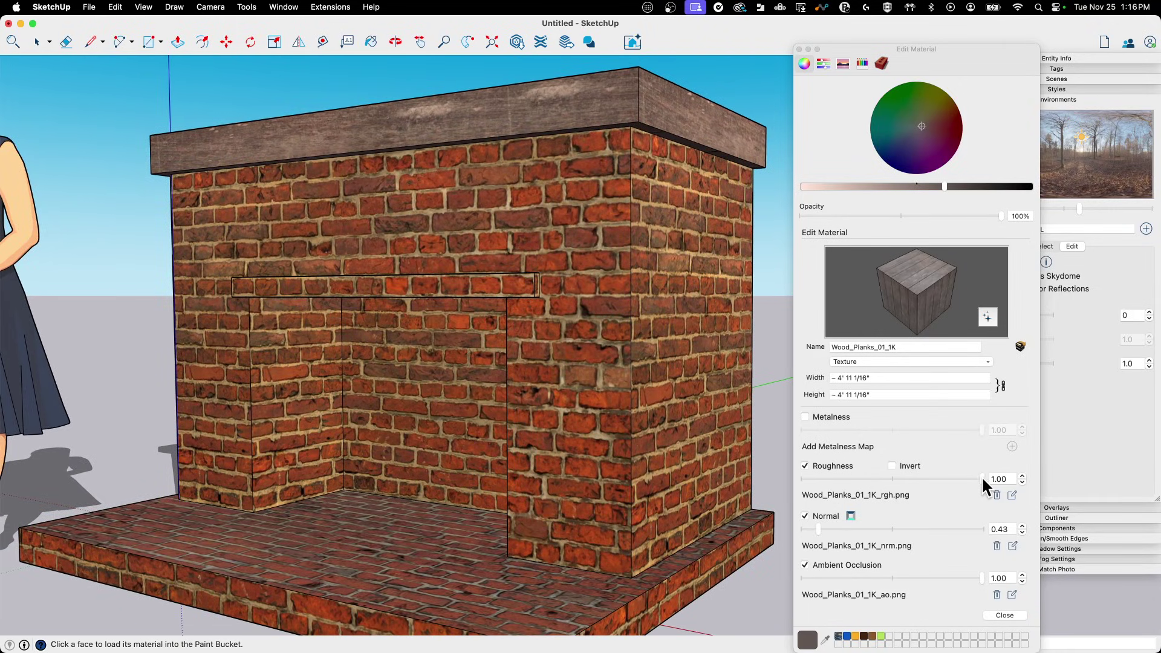
Try adjusting the roughness and inverting the roughness map on the mantel's wood material.
drag(951, 481, 912, 518)
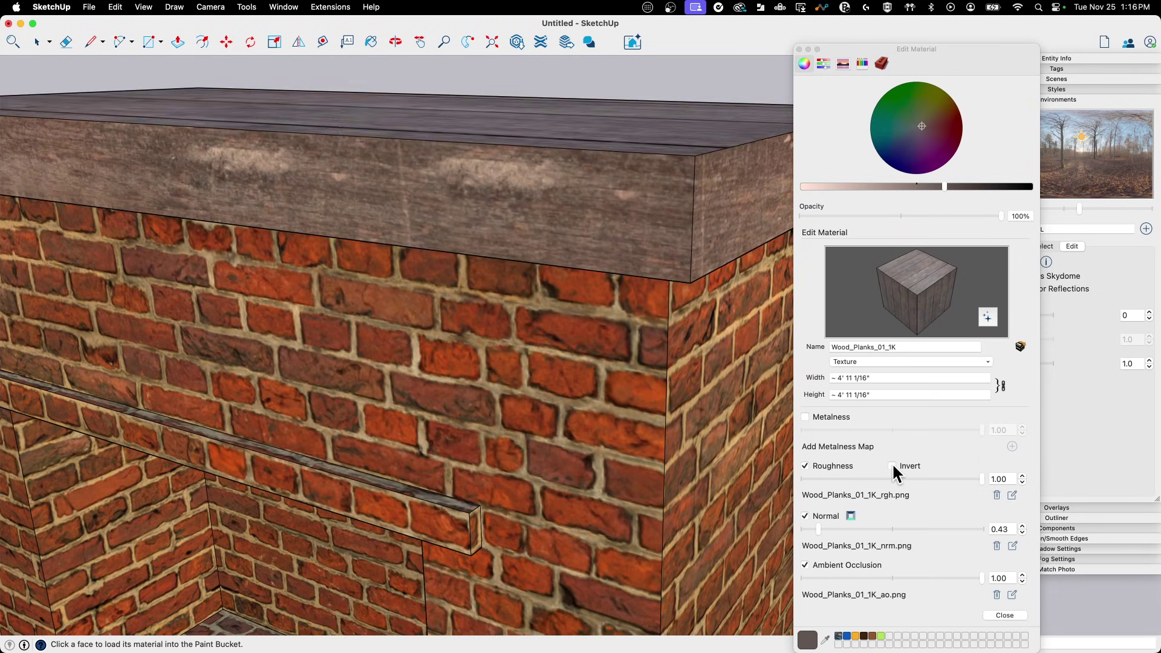
click(892, 466)
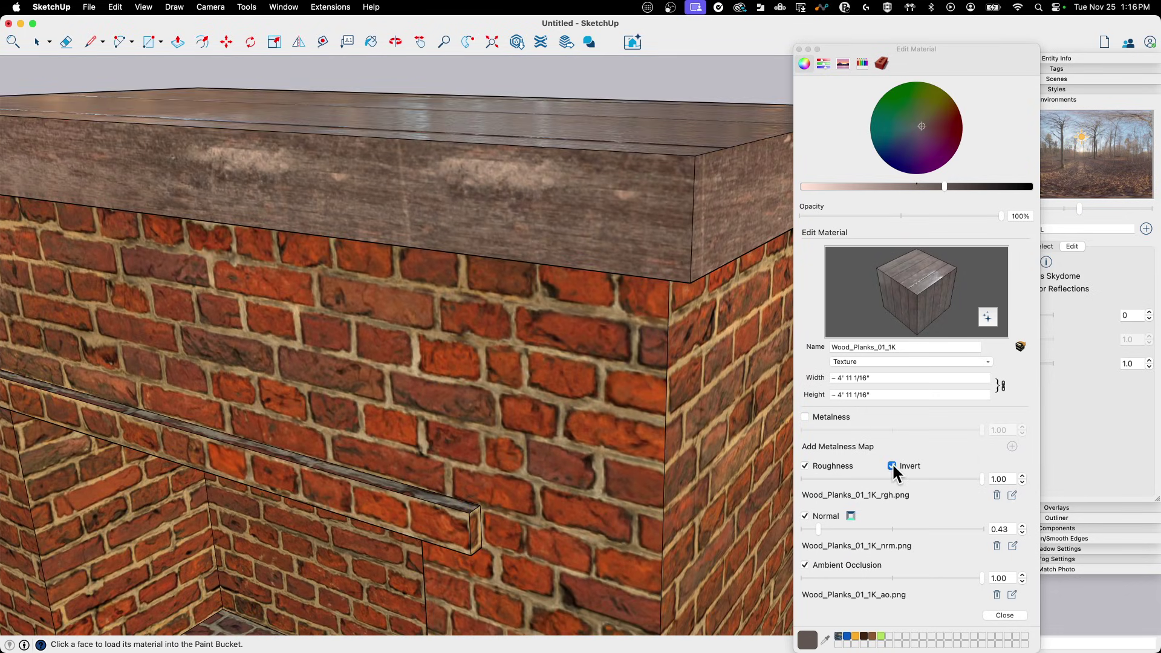
click(892, 466)
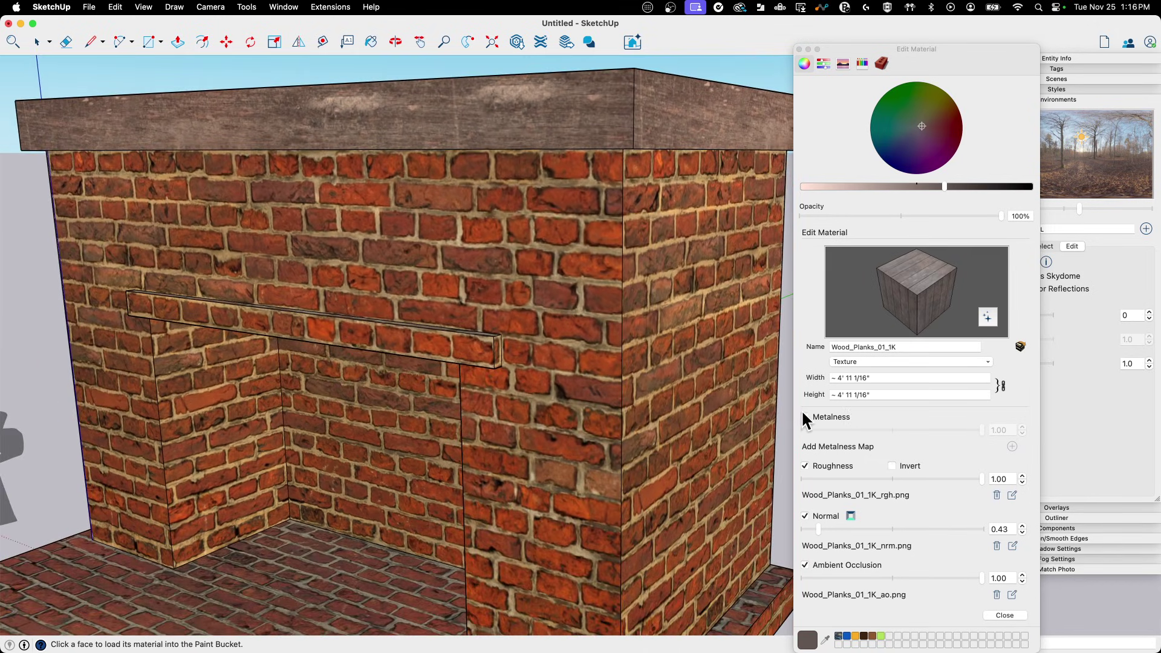
Enable metalness on the mantel's wood material, set it to 0.13 and finish editing the material.
click(805, 417)
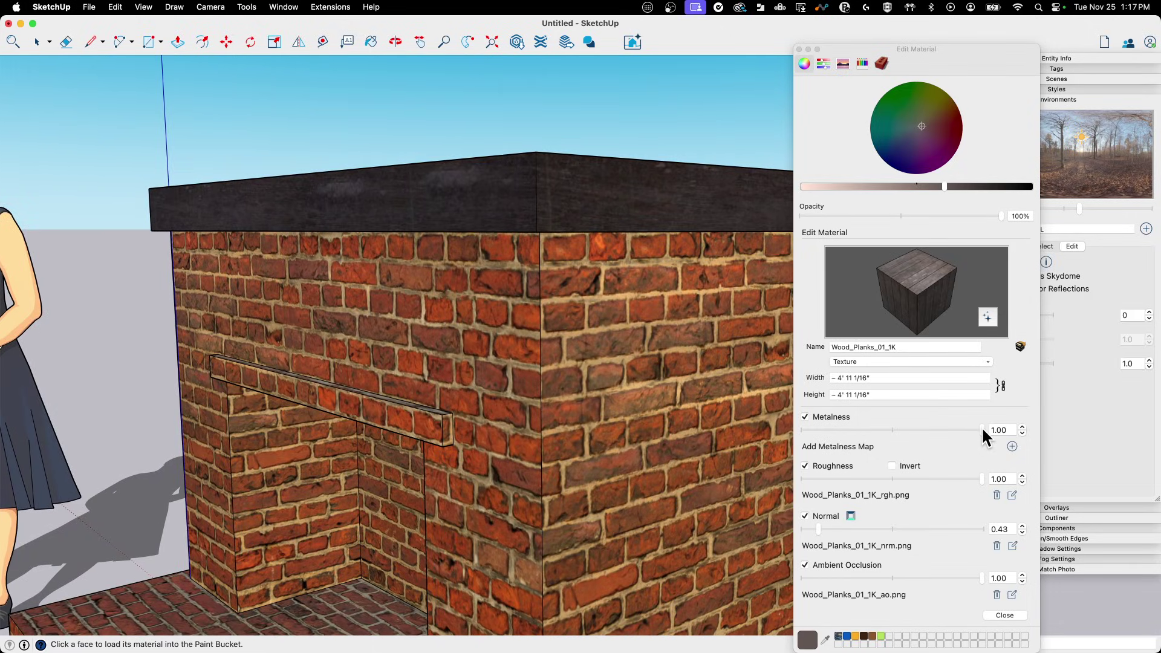
drag(984, 432, 761, 445)
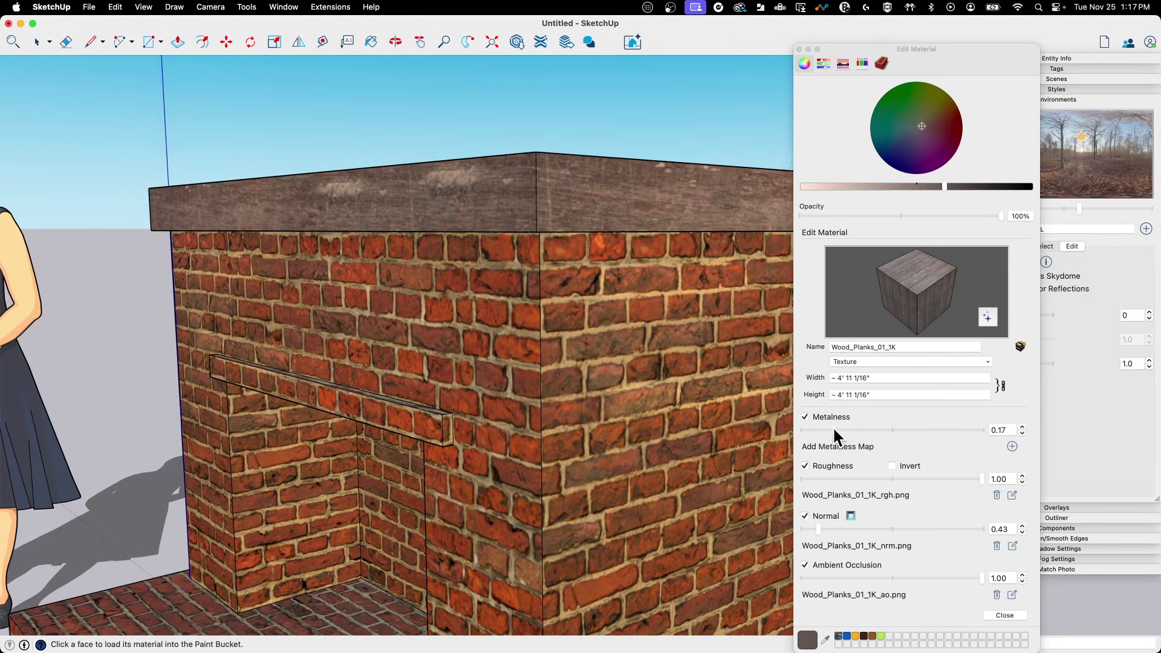
drag(835, 435, 845, 430)
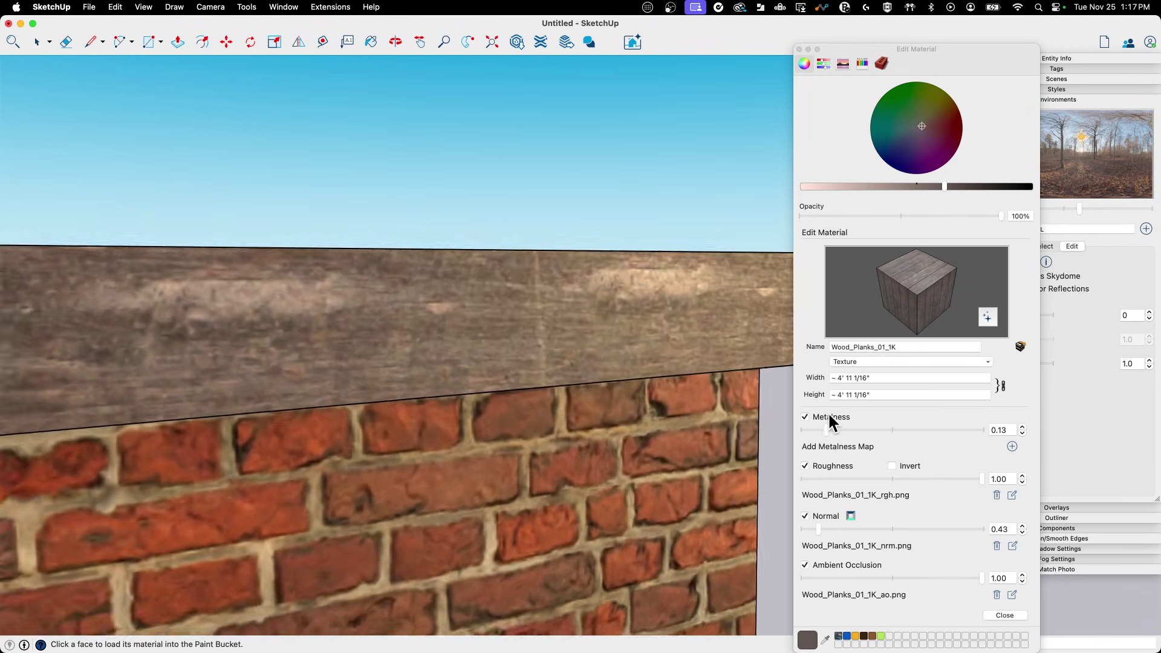
scroll(712, 407, down, 5)
key(space)
Examine the textured fireplace from several angles, including the mantel, the firebox interior and the hearth.
scroll(751, 422, down, 3)
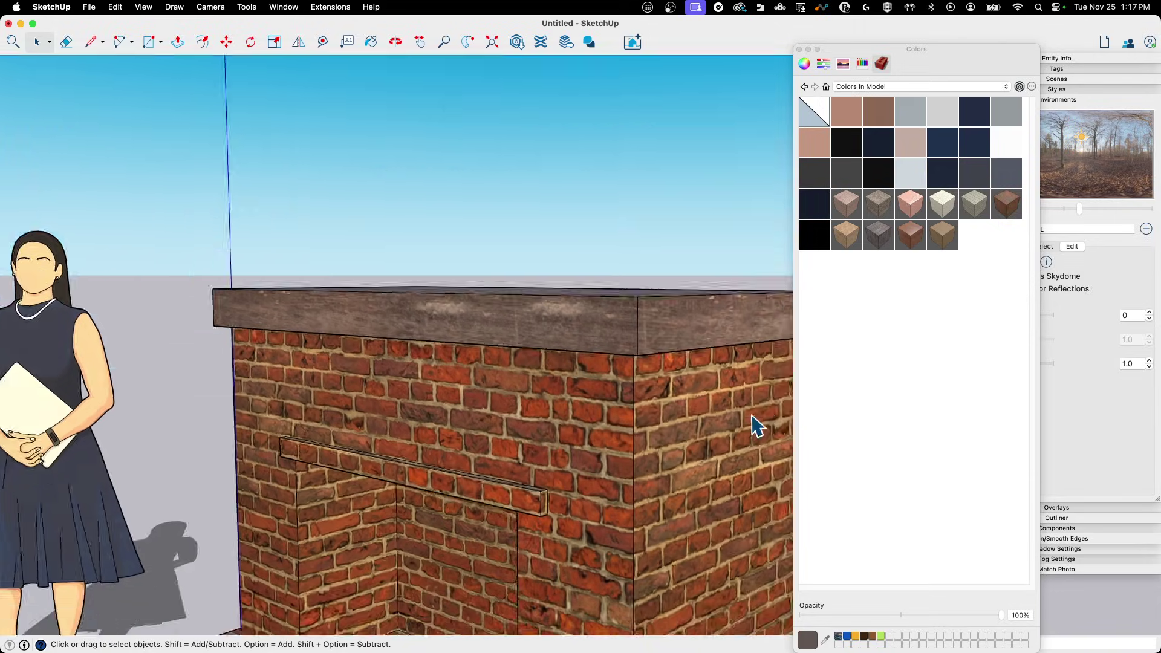
scroll(695, 483, down, 3)
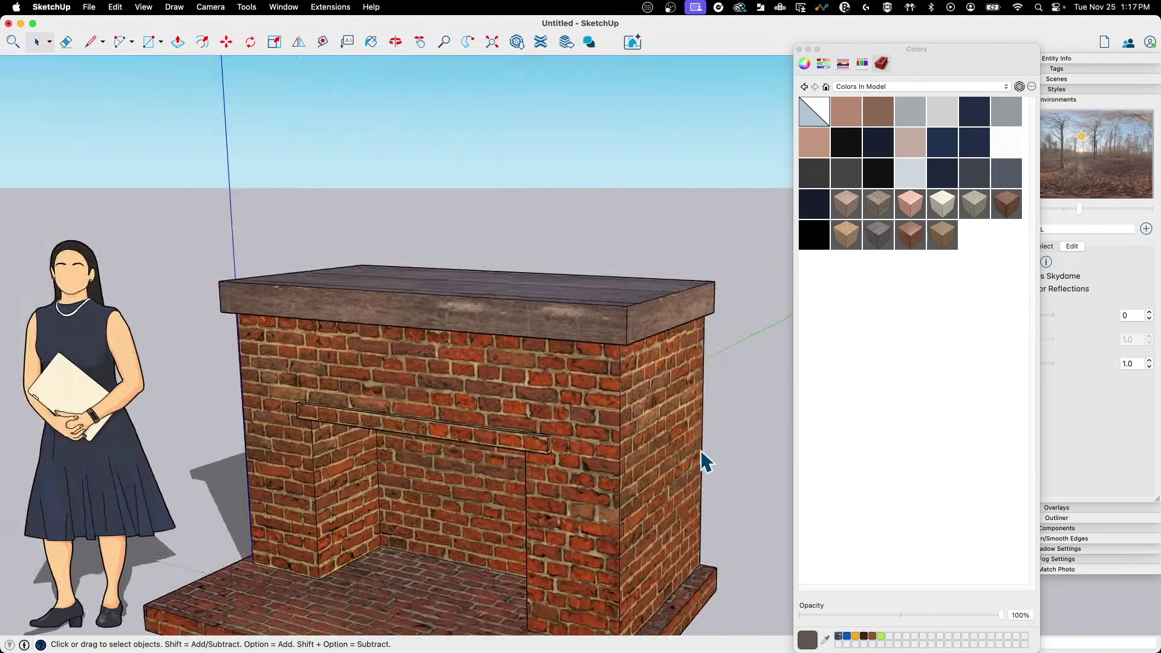
middle_drag(701, 450, 672, 429)
scroll(670, 431, up, 2)
scroll(674, 445, up, 2)
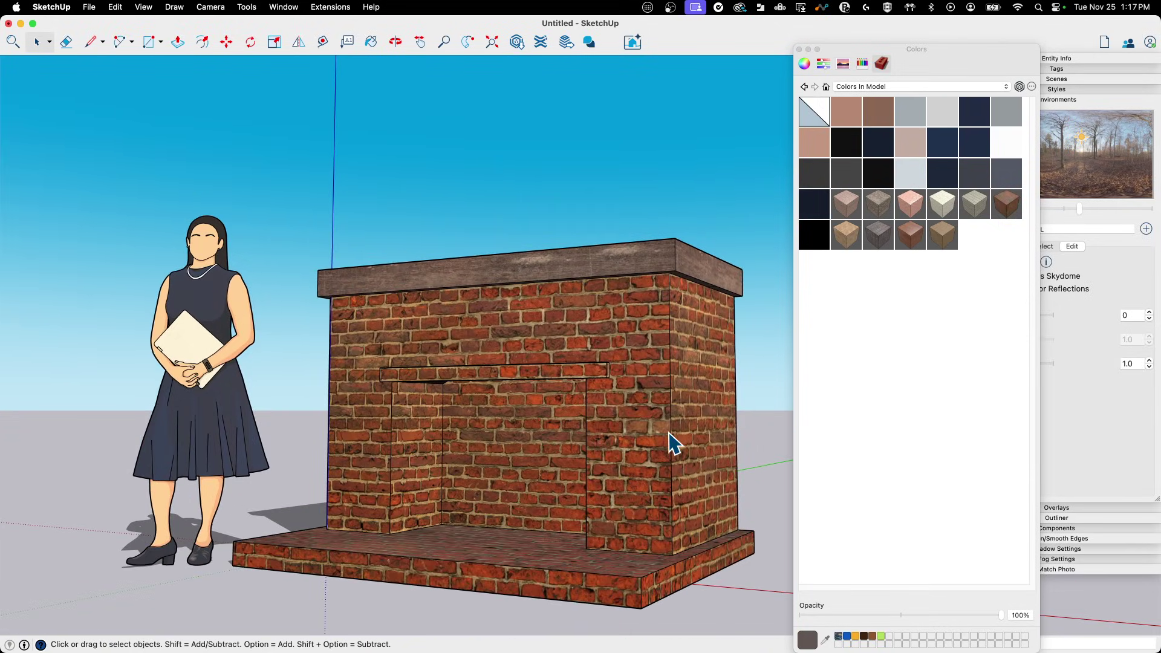
scroll(674, 445, up, 2)
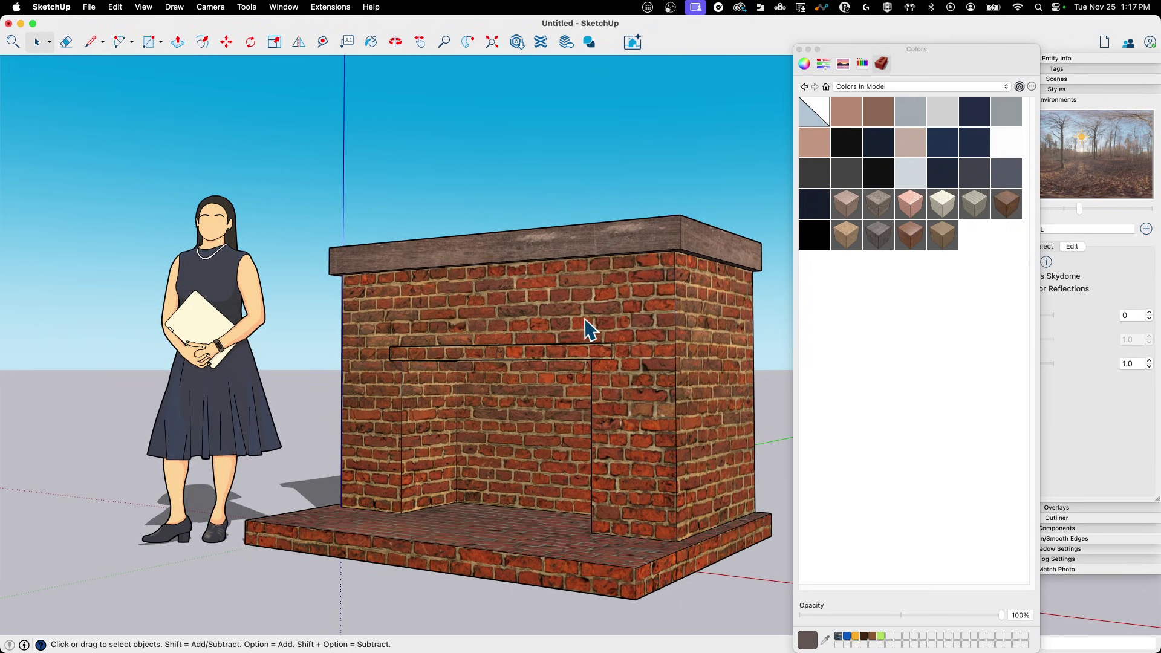
scroll(622, 357, up, 5)
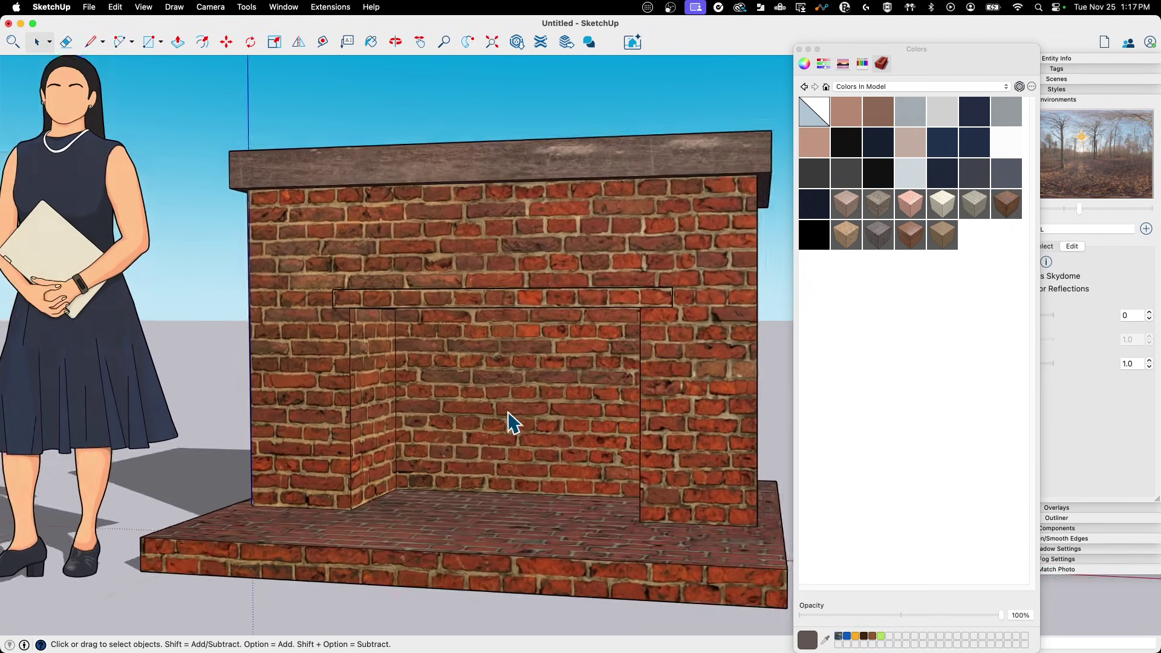
scroll(519, 368, up, 8)
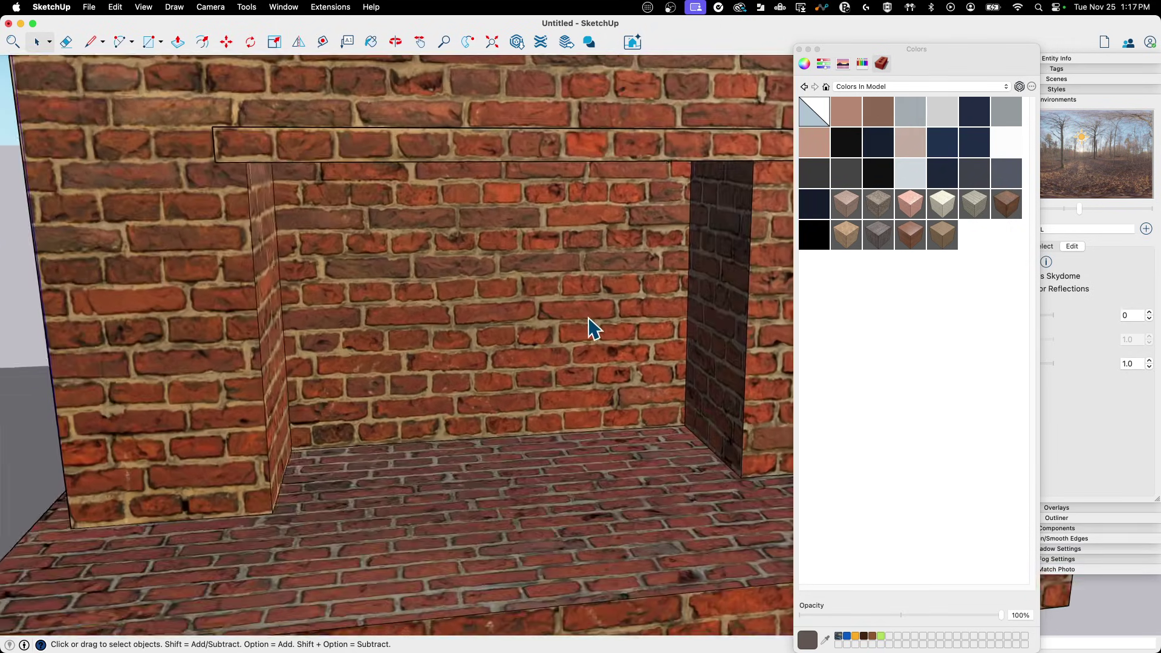
scroll(443, 360, down, 10)
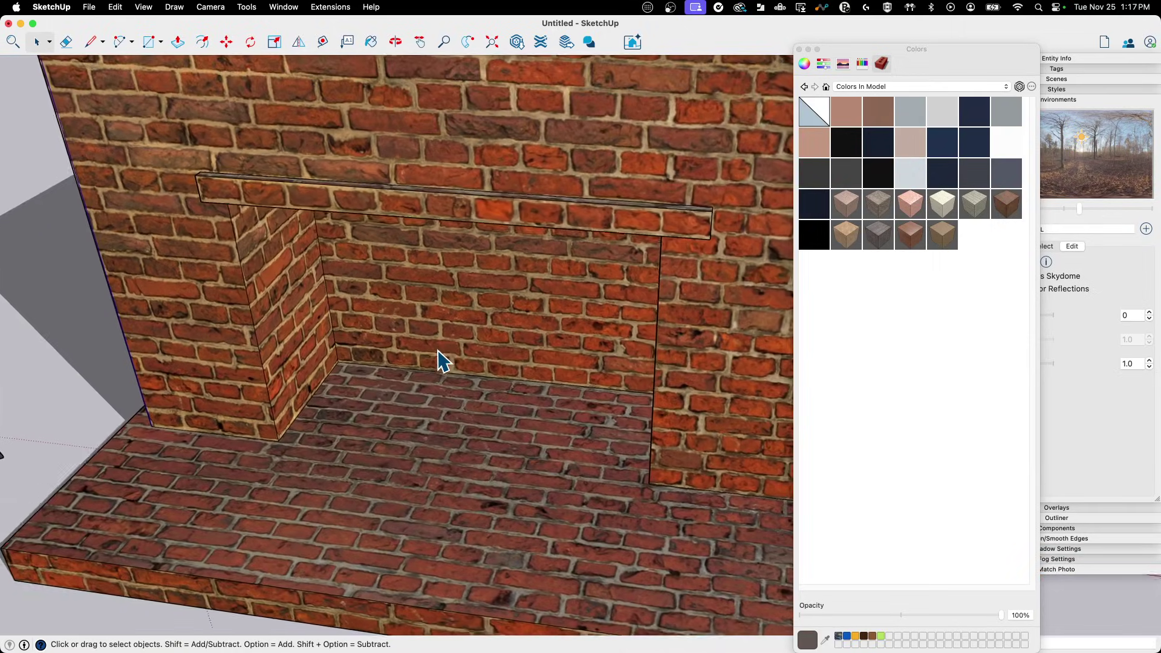
scroll(461, 310, down, 10)
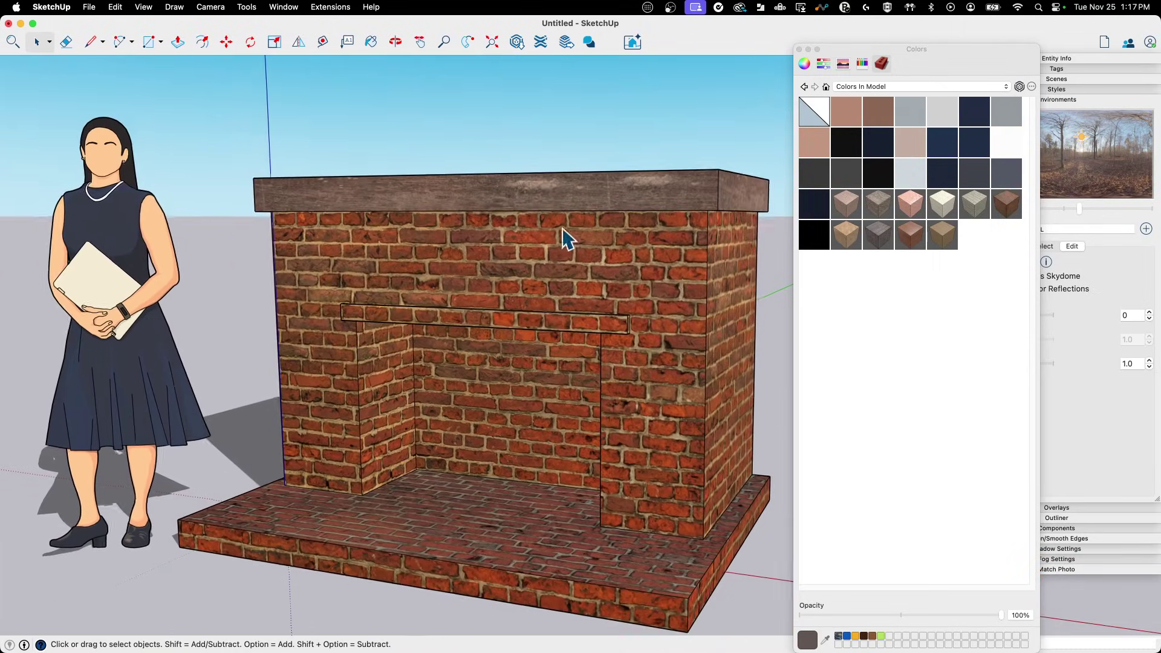
Search the 3D Warehouse for "fireplace logs" and browse the models for a burning log set.
click(516, 41)
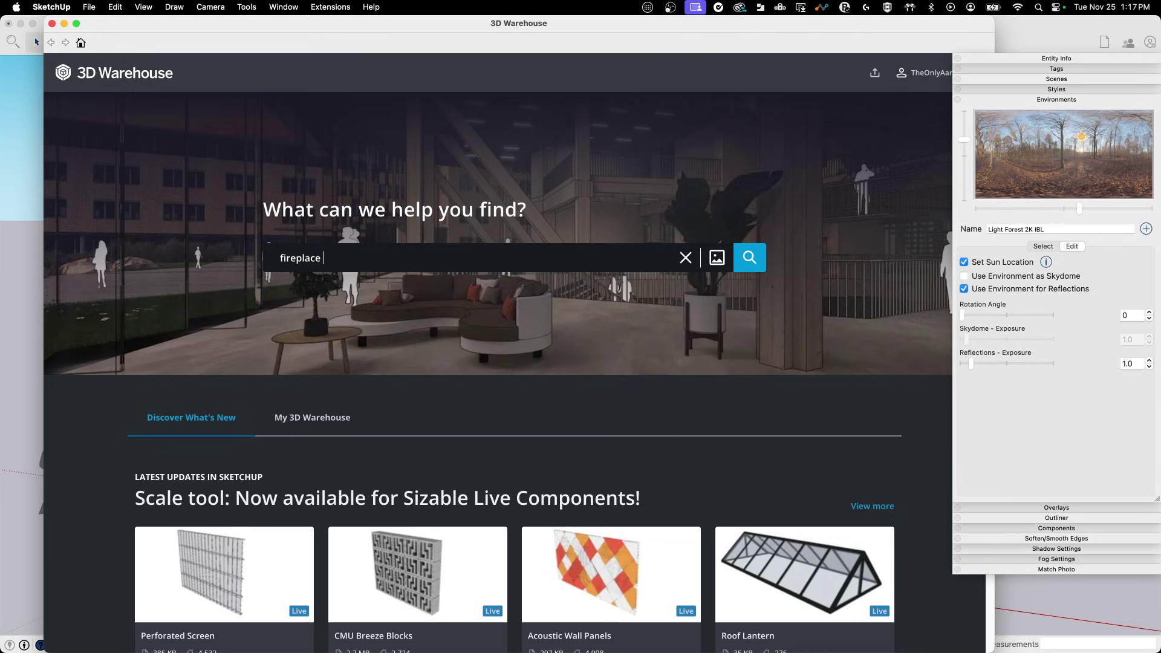
key(Return)
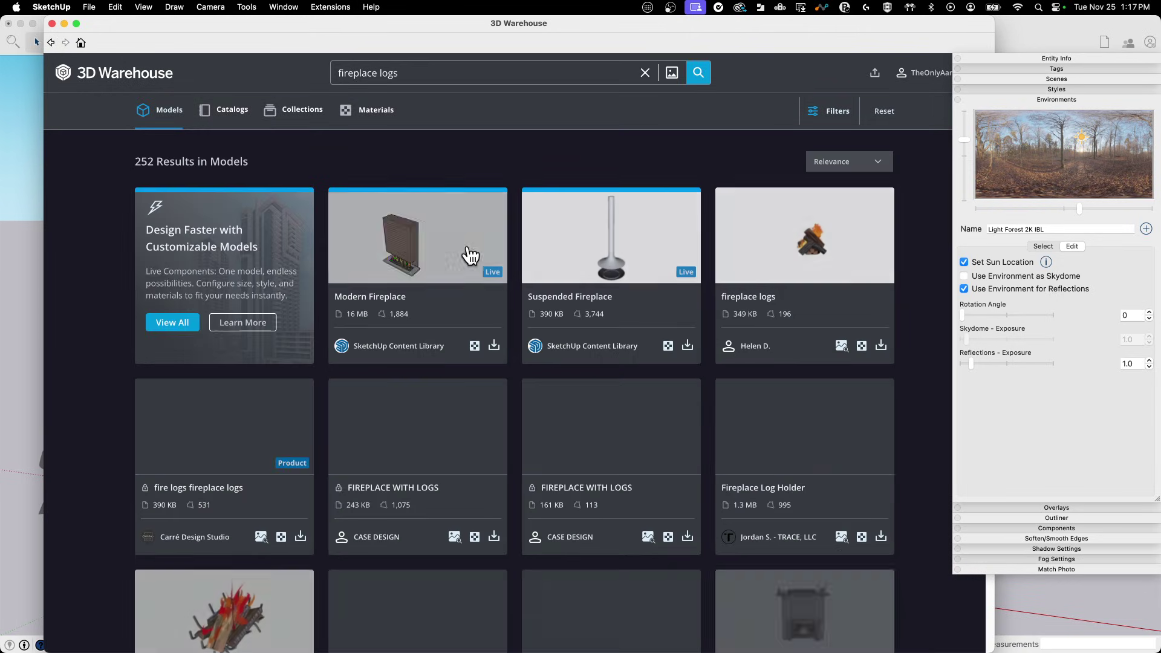
scroll(387, 172, down, 1)
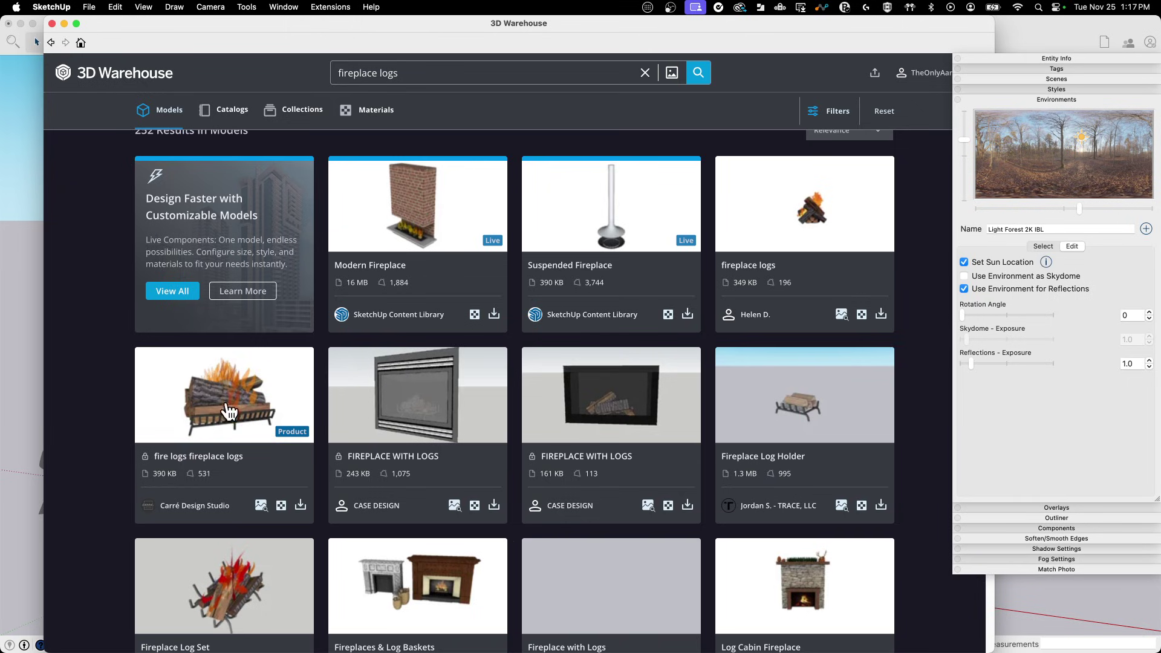
scroll(219, 396, down, 2)
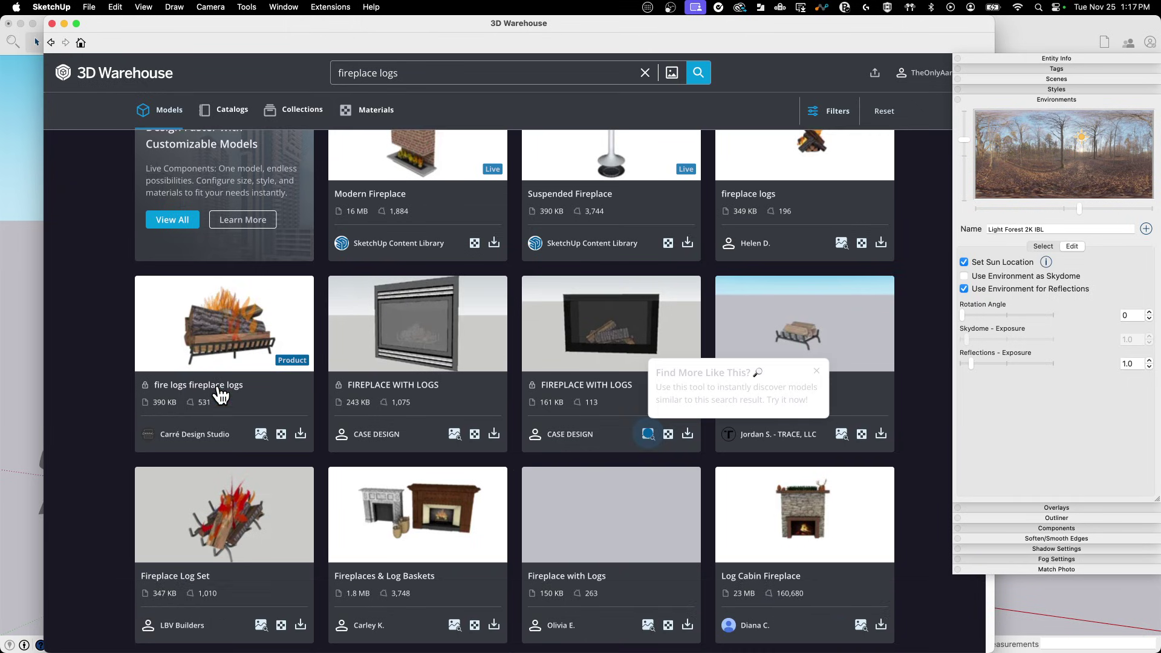
Load the "fire logs fireplace logs" product directly into the model and place it in front of the hearth.
click(213, 339)
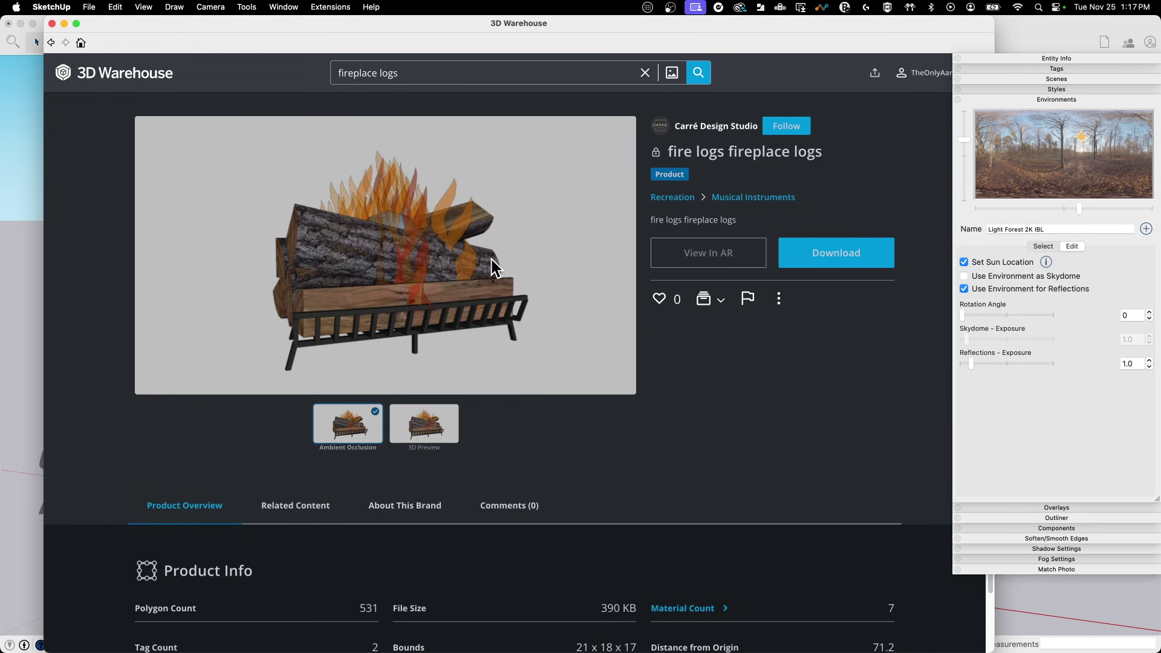
click(832, 250)
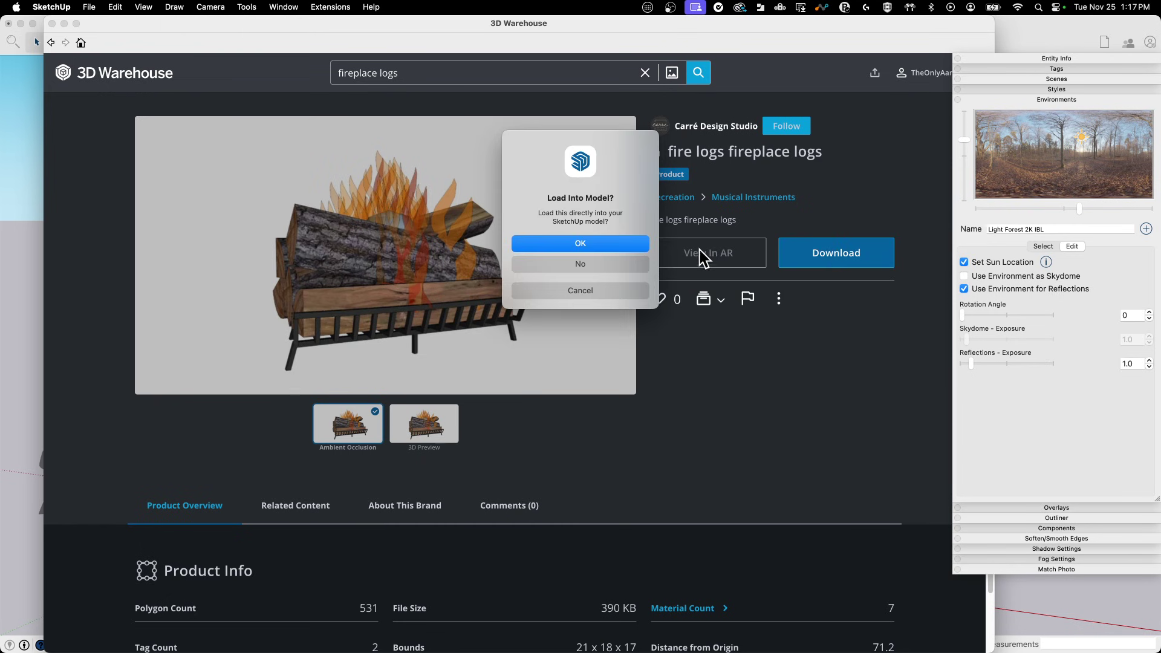
click(627, 242)
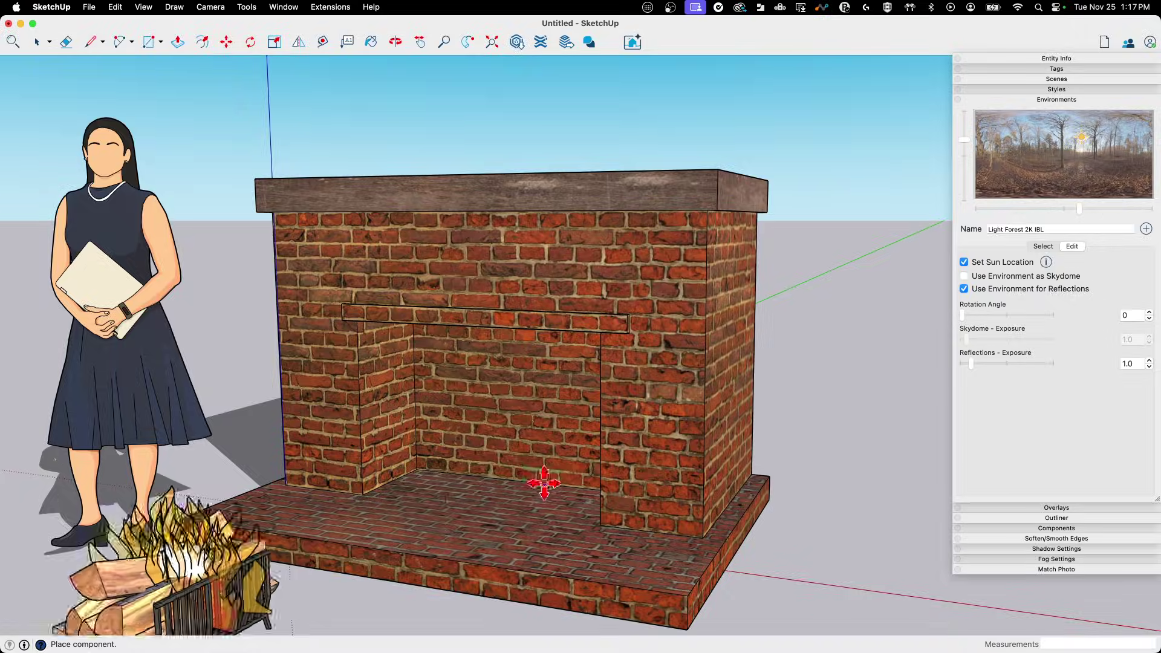
click(738, 364)
middle_drag(652, 423, 584, 263)
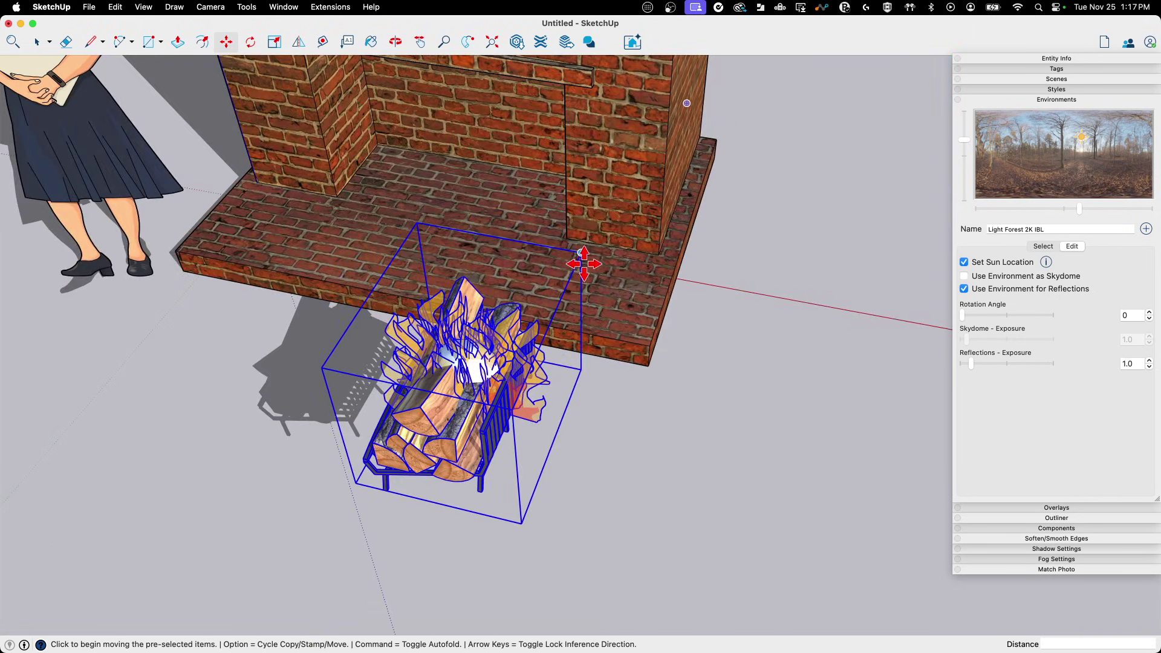
Rotate the fire log set 90 degrees to face the opening and move it by a grate foot onto the brick hearth.
click(523, 320)
click(415, 386)
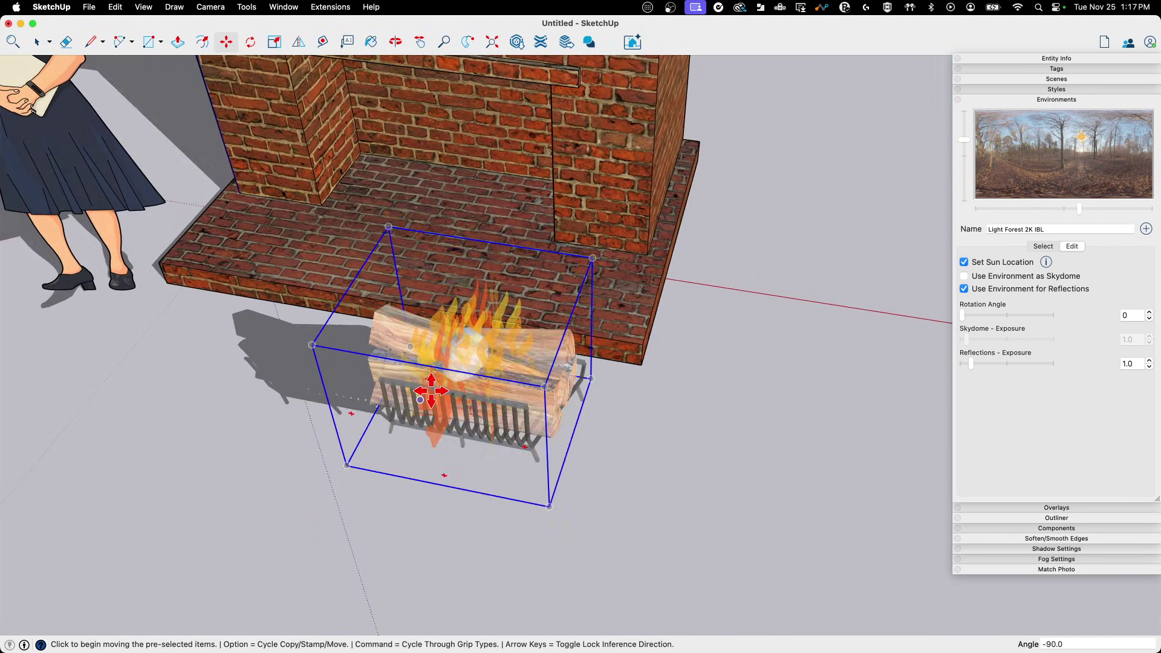
middle_drag(430, 394, 474, 446)
scroll(466, 427, up, 5)
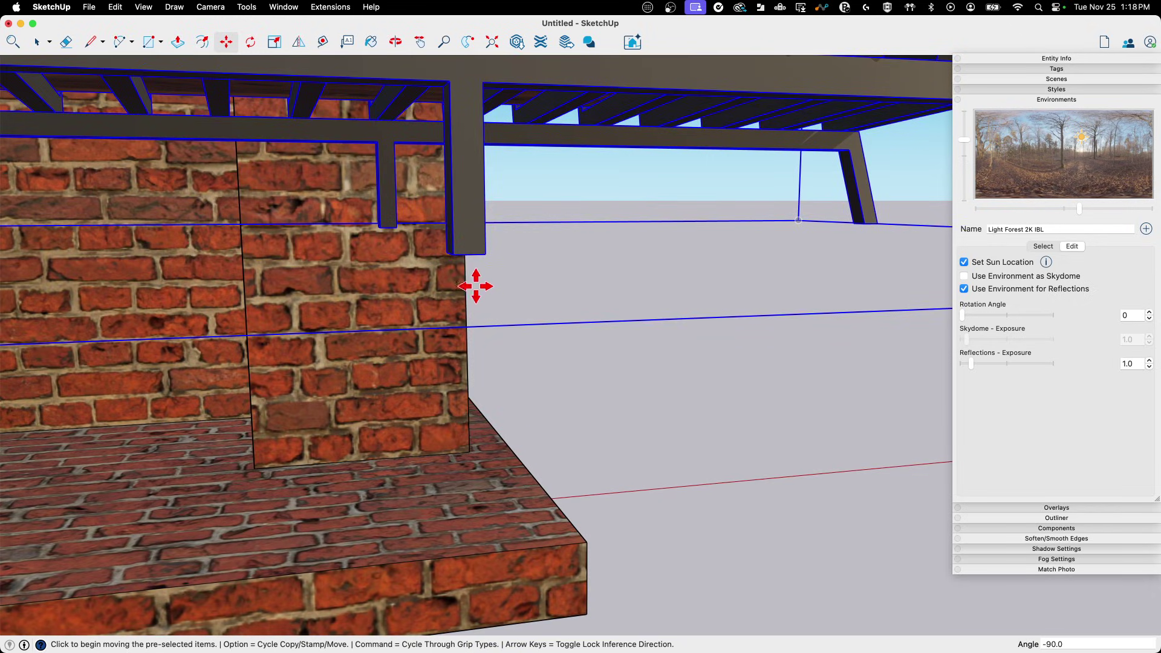
click(468, 255)
scroll(557, 148, down, 10)
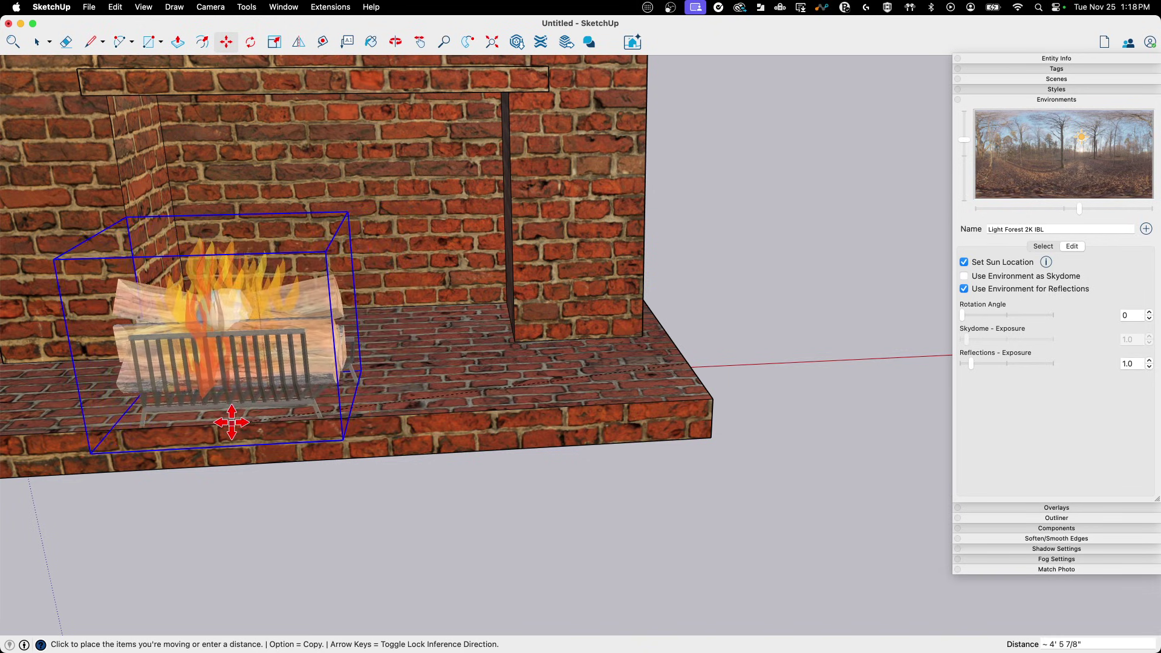
middle_drag(232, 422, 824, 324)
click(396, 363)
Slide the log set back along the hearth into the firebox opening and deselect it.
click(824, 324)
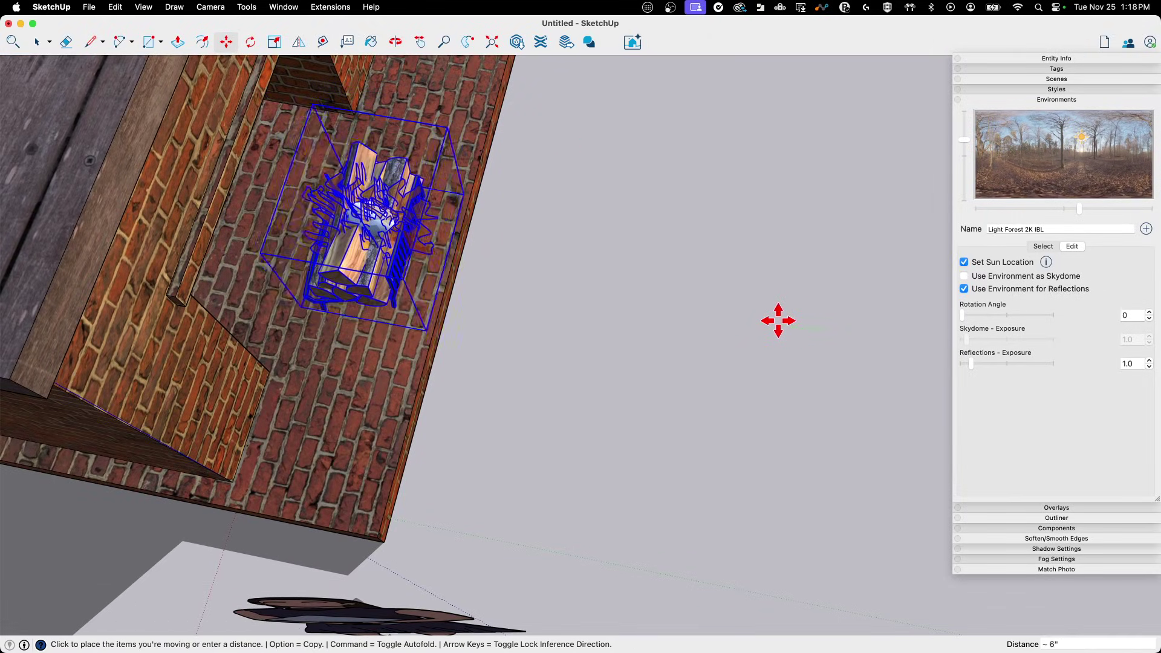
click(650, 304)
middle_drag(650, 304, 282, 500)
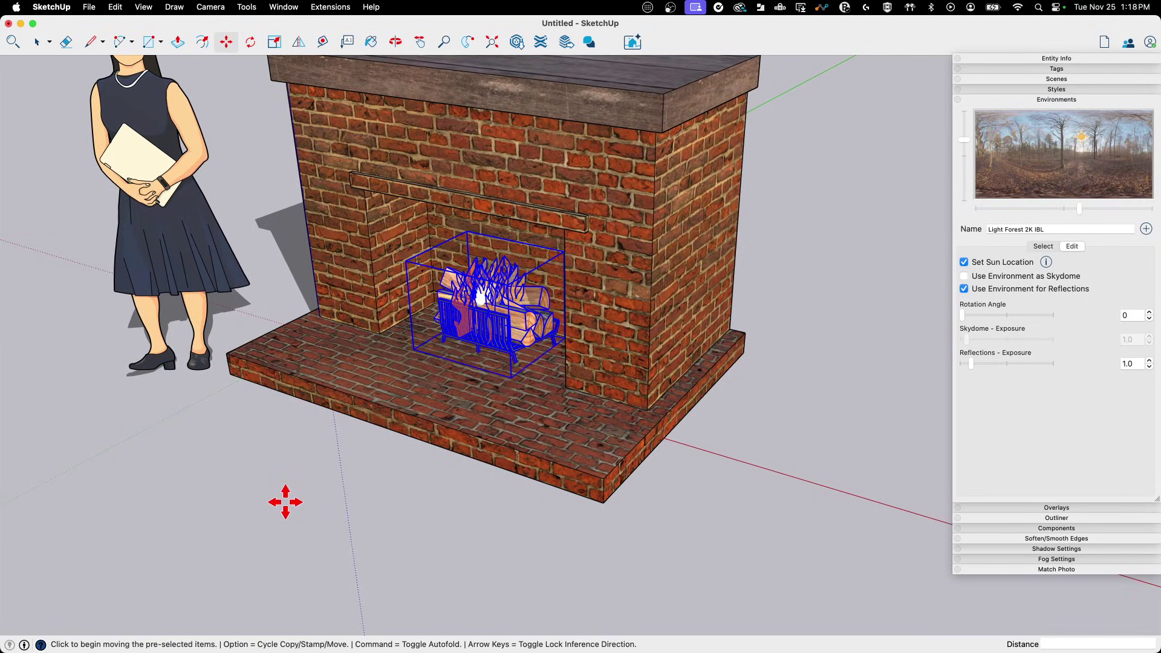
click(282, 500)
click(286, 498)
key(space)
click(384, 565)
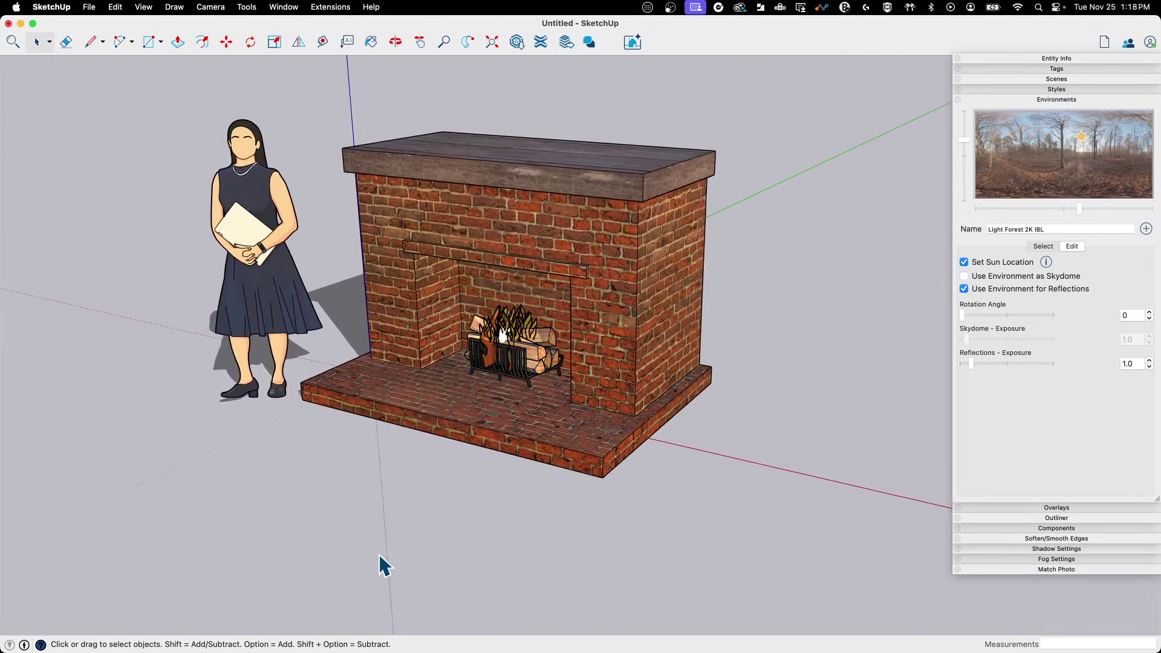
Open the log set's nested groups down to the brown front flame's geometry and show its entity properties.
scroll(508, 302, up, 10)
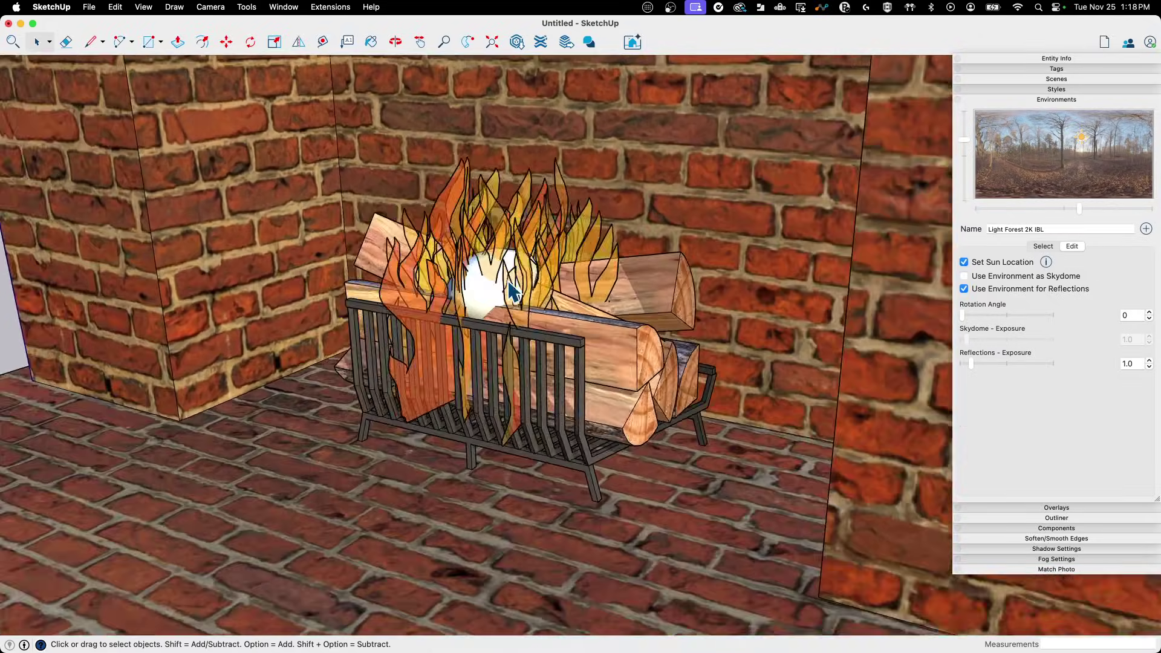
middle_drag(512, 292, 591, 244)
scroll(589, 260, up, 5)
double_click(631, 244)
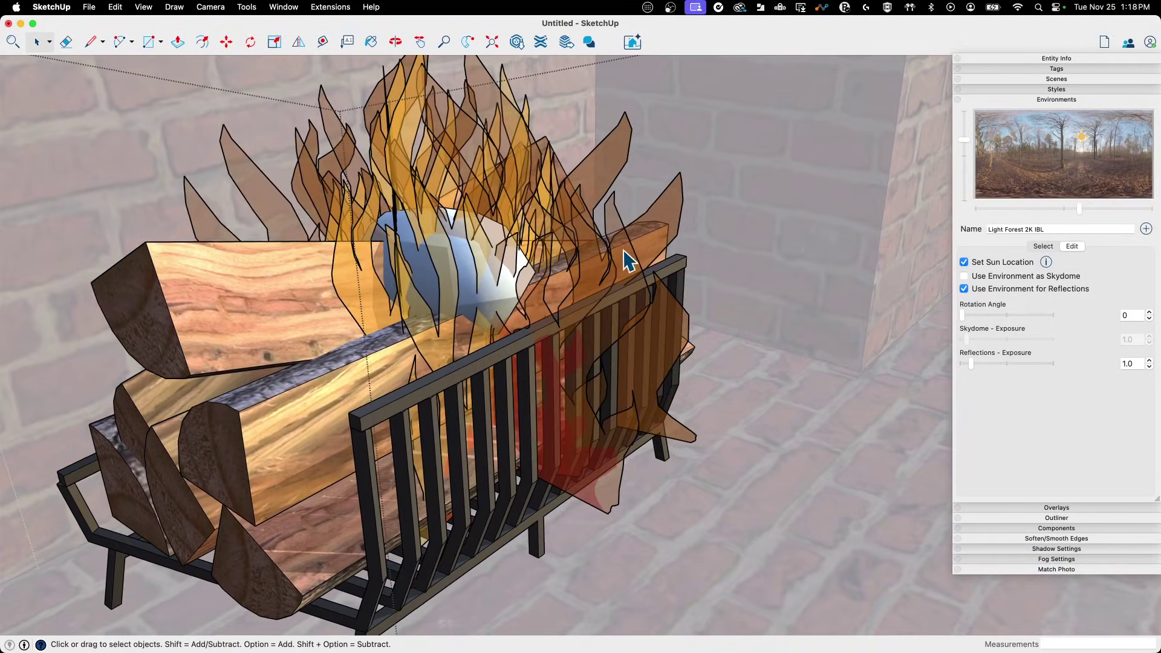
double_click(624, 249)
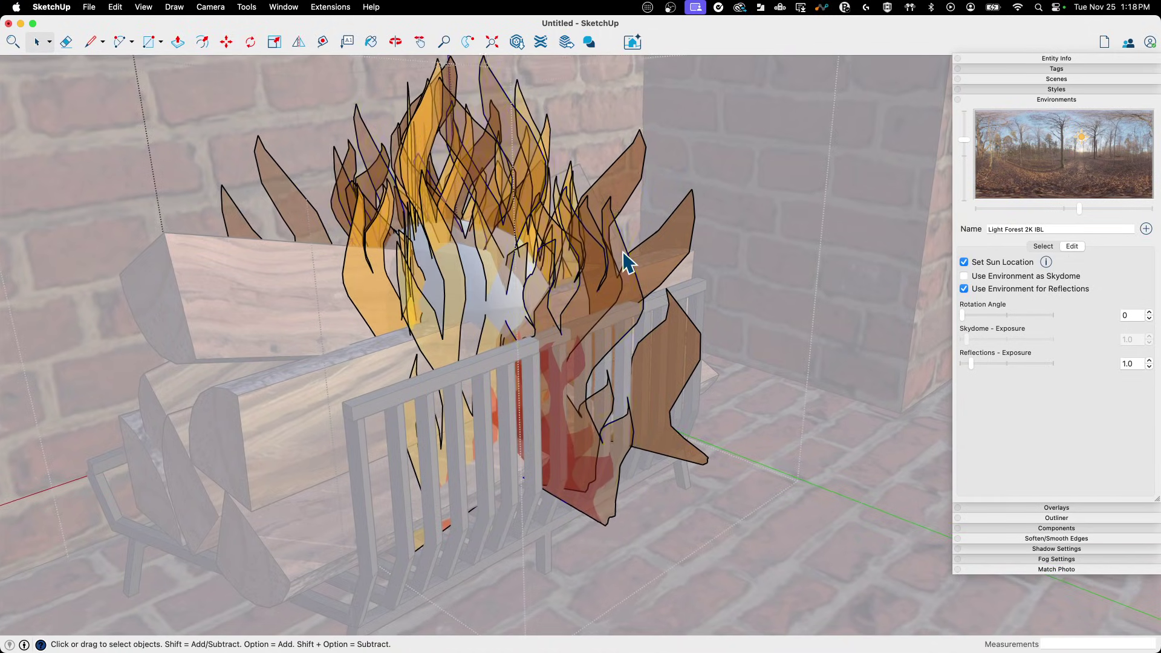
double_click(629, 257)
middle_drag(627, 263, 547, 235)
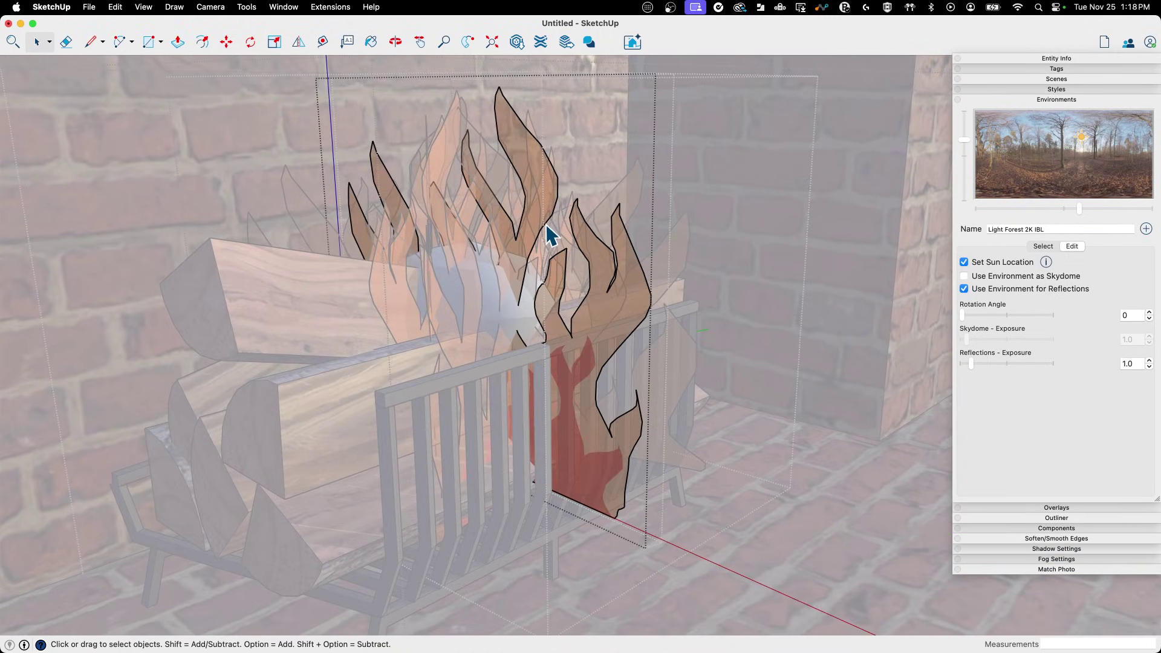
click(1083, 59)
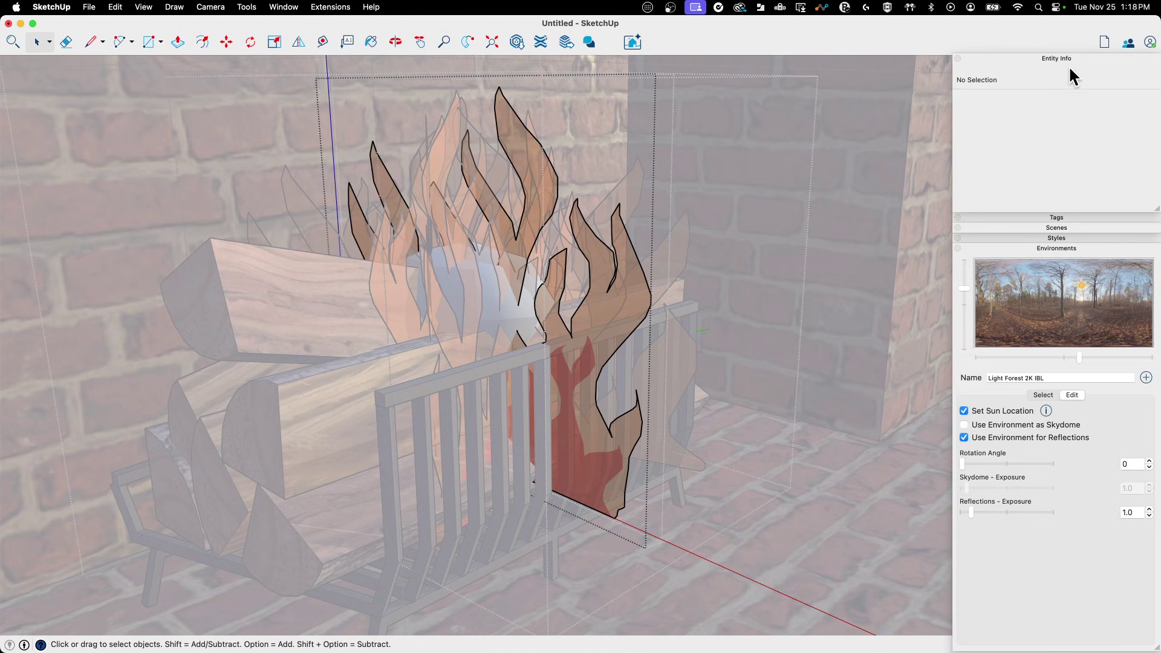
Select only the edges of the opened brown flame shape and hide them.
middle_drag(665, 109, 357, 156)
drag(358, 156, 763, 584)
right_click(614, 440)
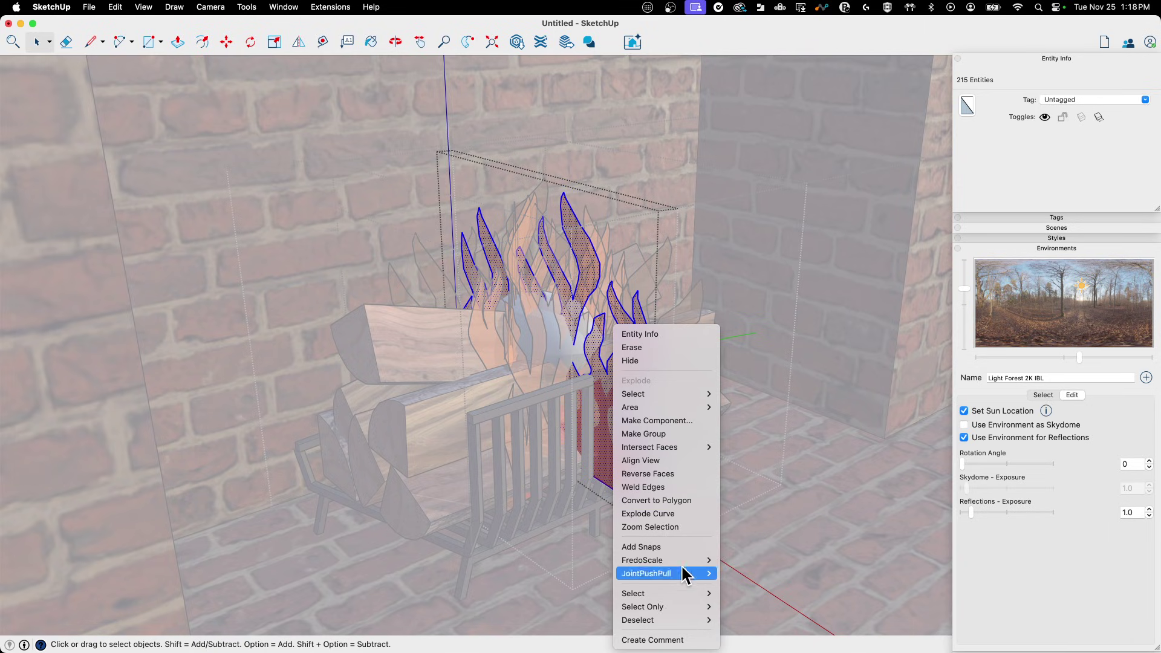
mouse_move(695, 606)
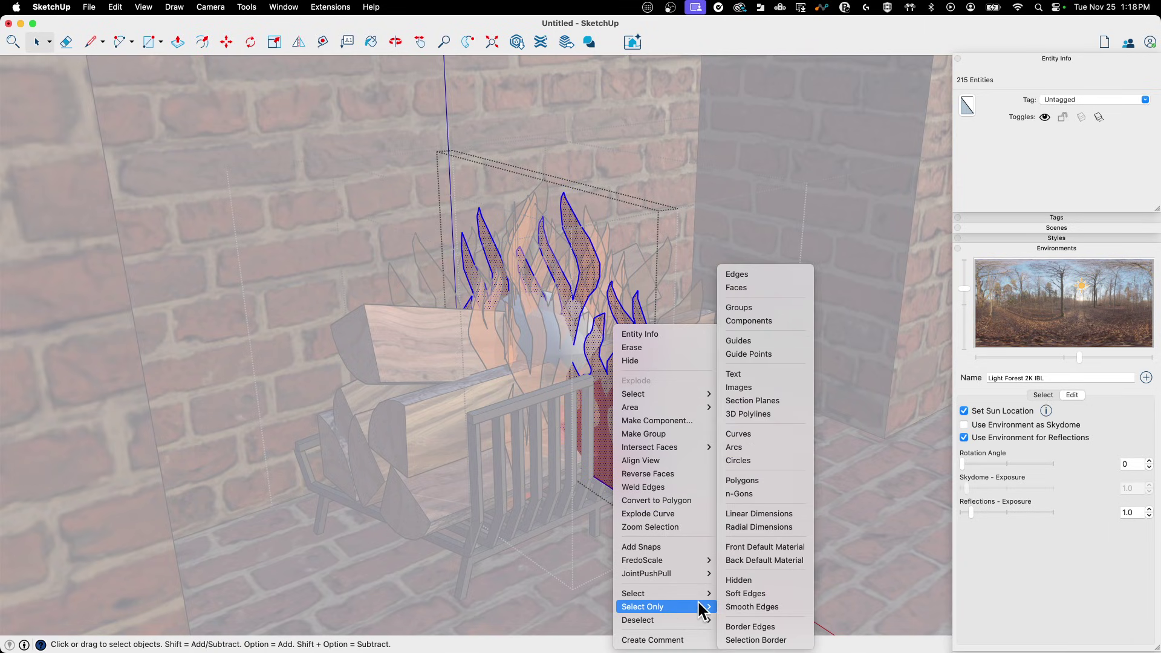
click(749, 274)
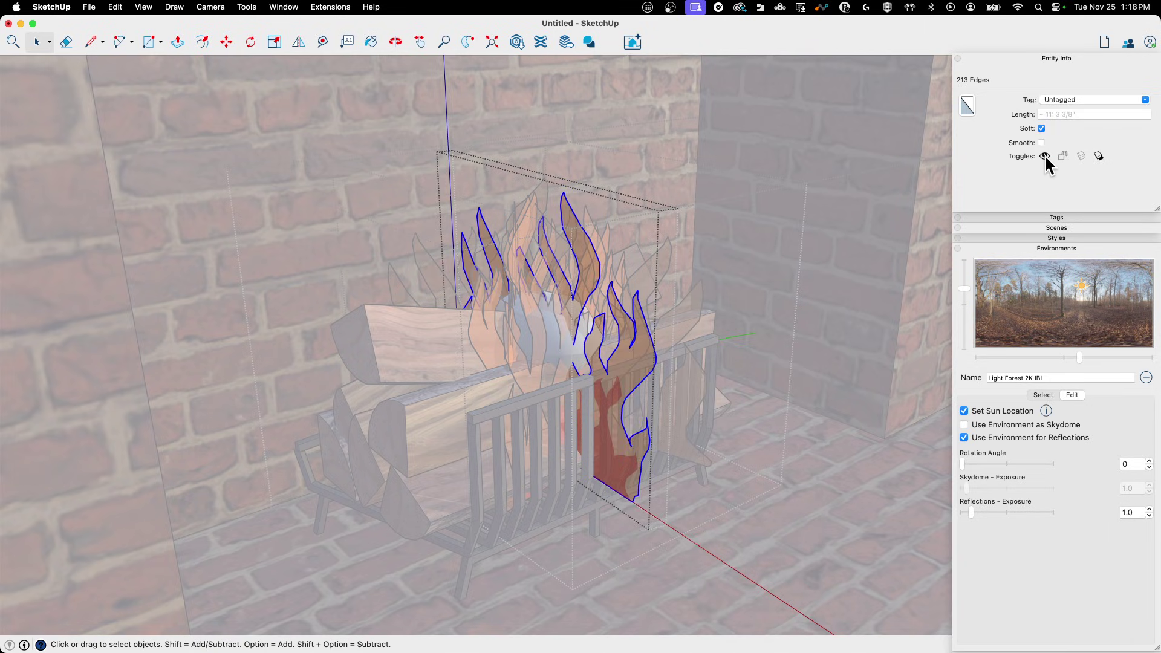
click(1043, 154)
Isolate the edges of the adjacent overlapping brown flame, hide them and leave that shape's group.
middle_drag(794, 169, 526, 220)
drag(461, 110, 817, 565)
right_click(663, 340)
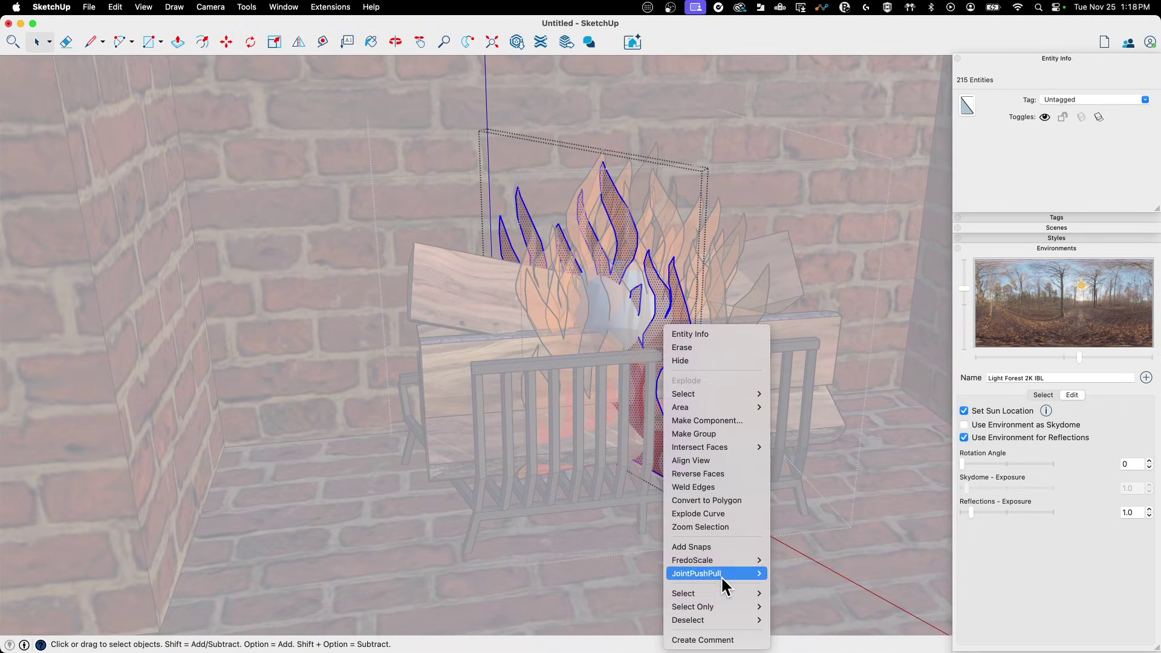
click(676, 347)
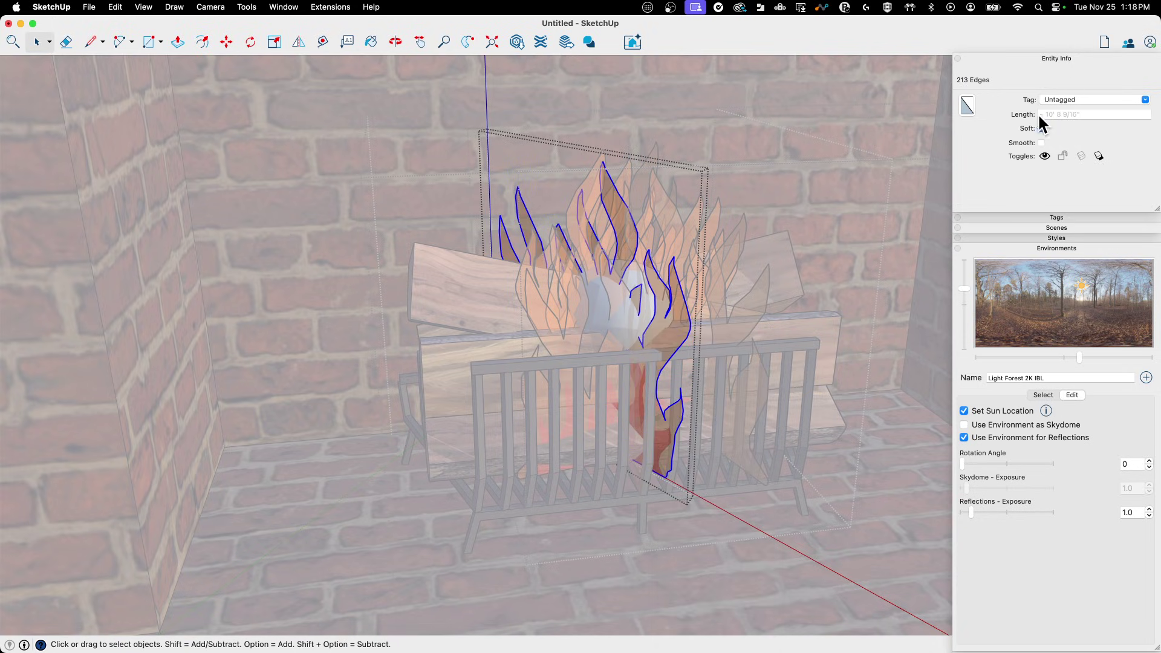
click(764, 268)
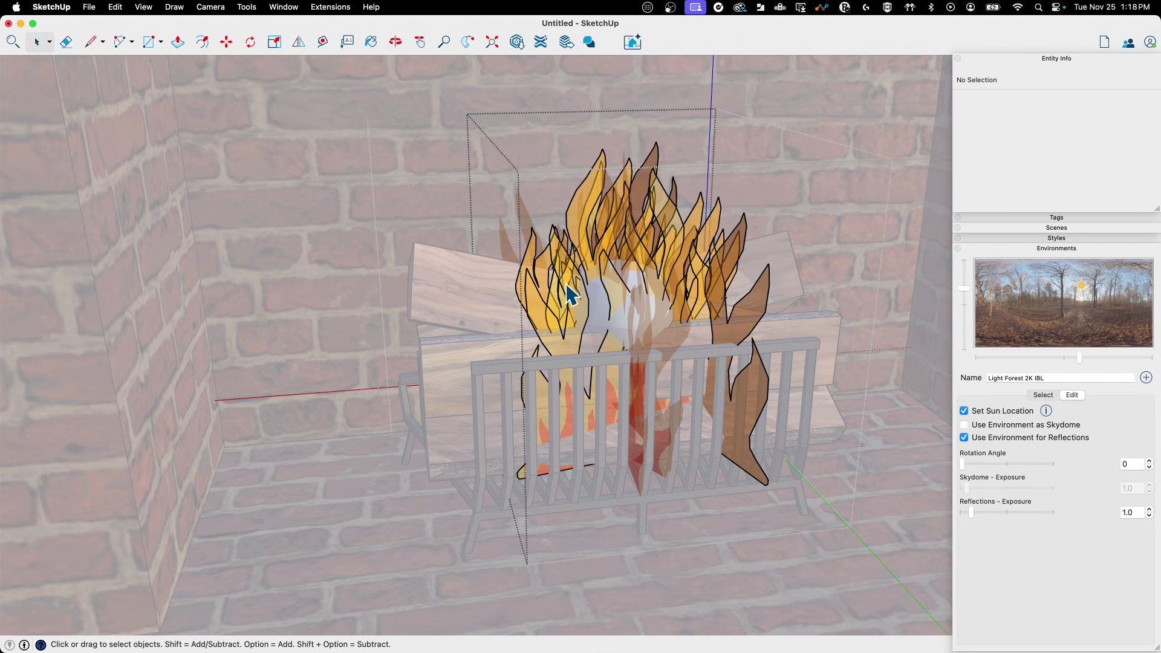
Hide the edges of the yellow flame with the red base and of the large brown flame beside the grate's end.
double_click(572, 318)
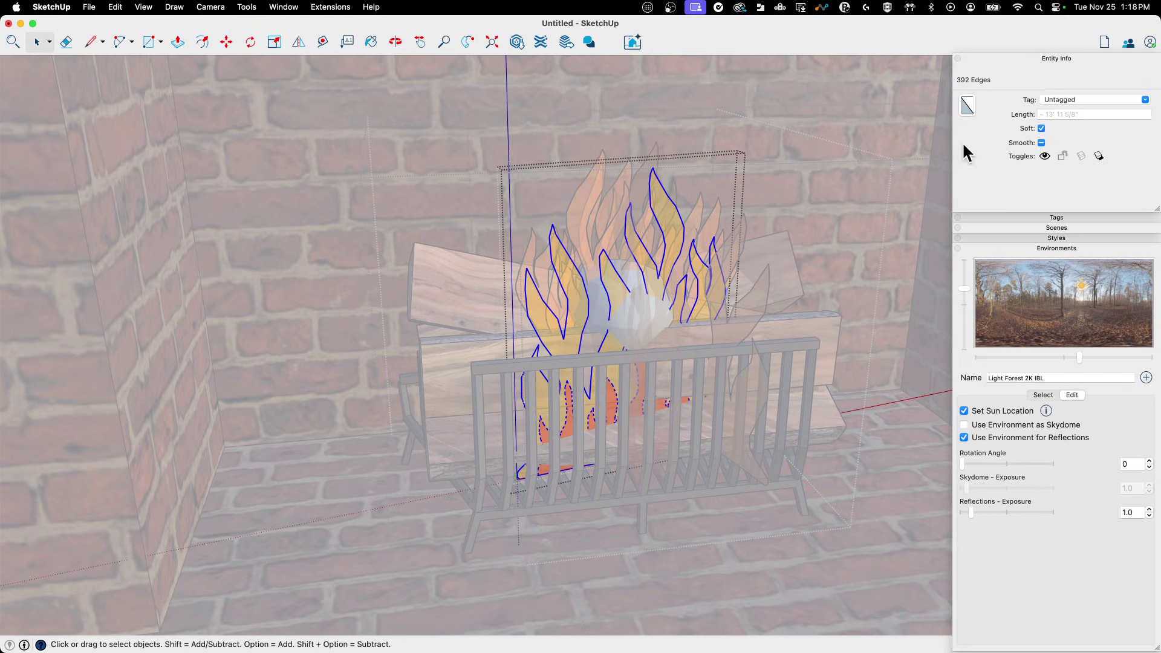
click(801, 269)
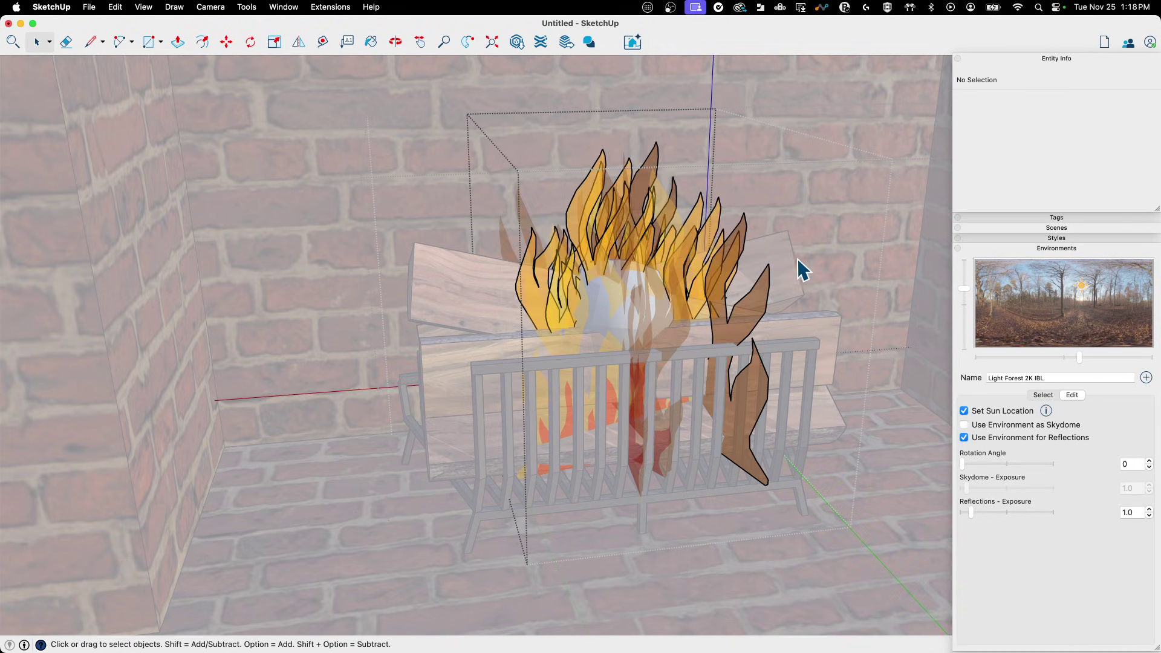
double_click(767, 305)
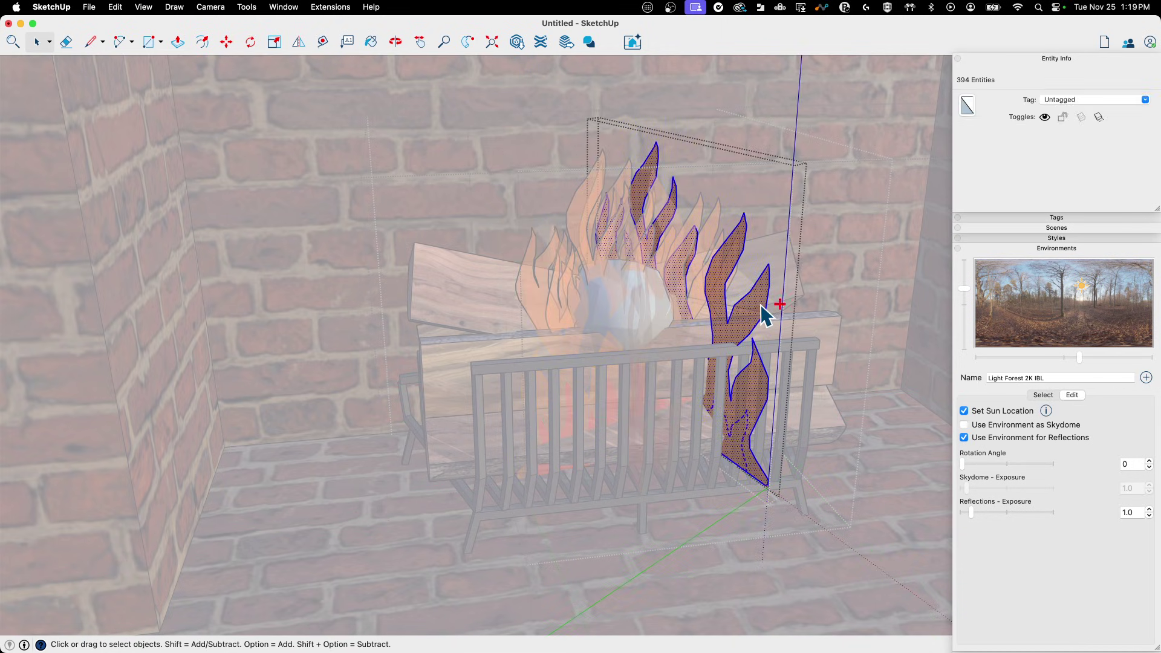
alt+shift+click(765, 301)
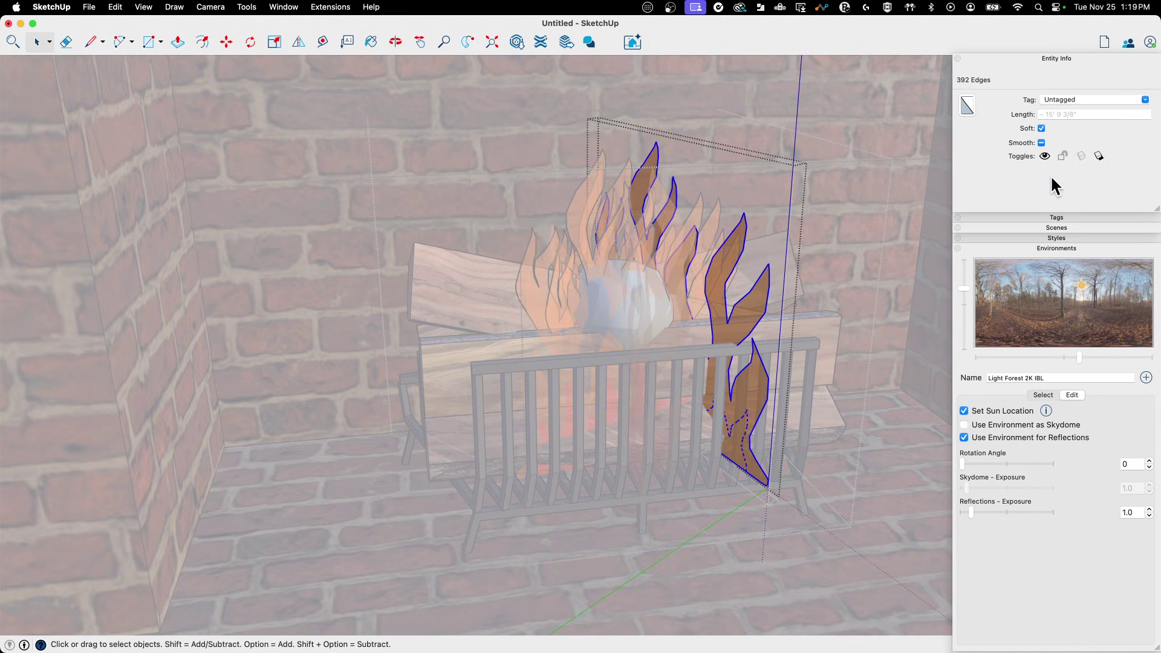
click(1044, 156)
click(757, 234)
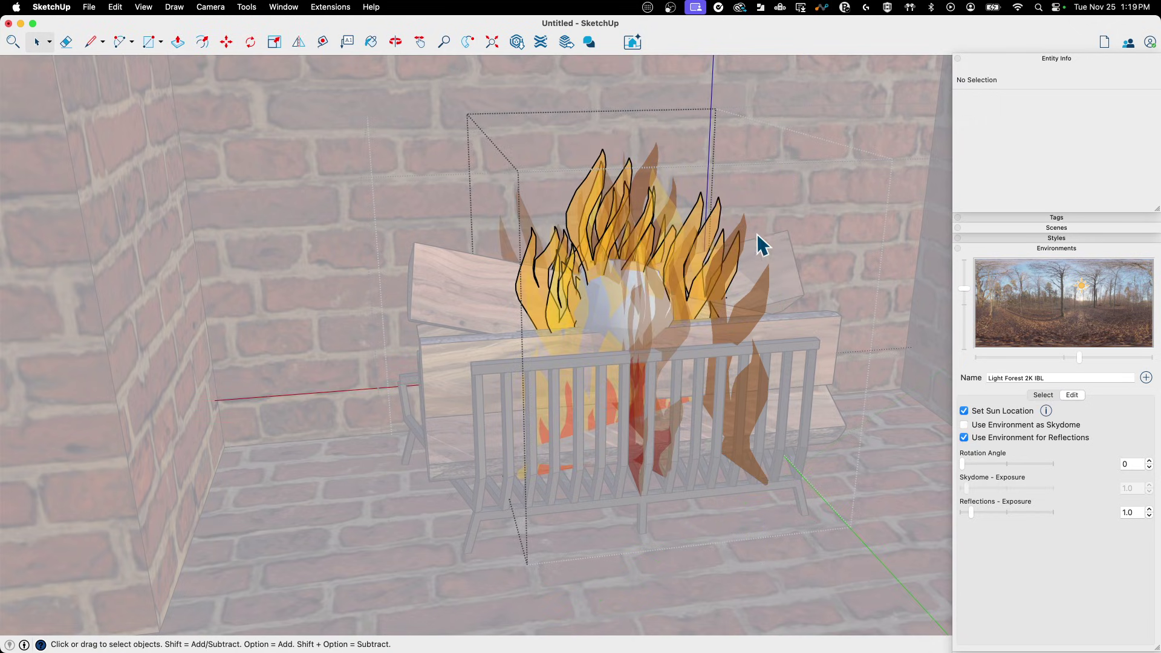
Hide the edges of the yellow flame cluster at the back and of the tall yellow flame in front of it.
double_click(723, 228)
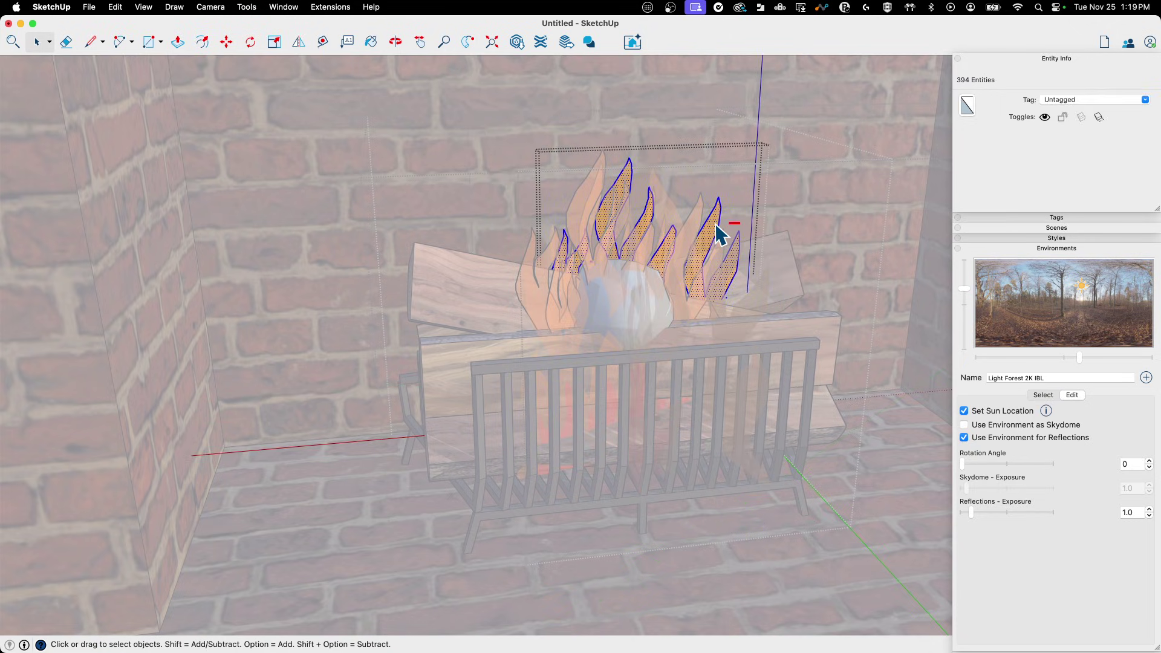
alt+shift+click(719, 232)
click(1043, 156)
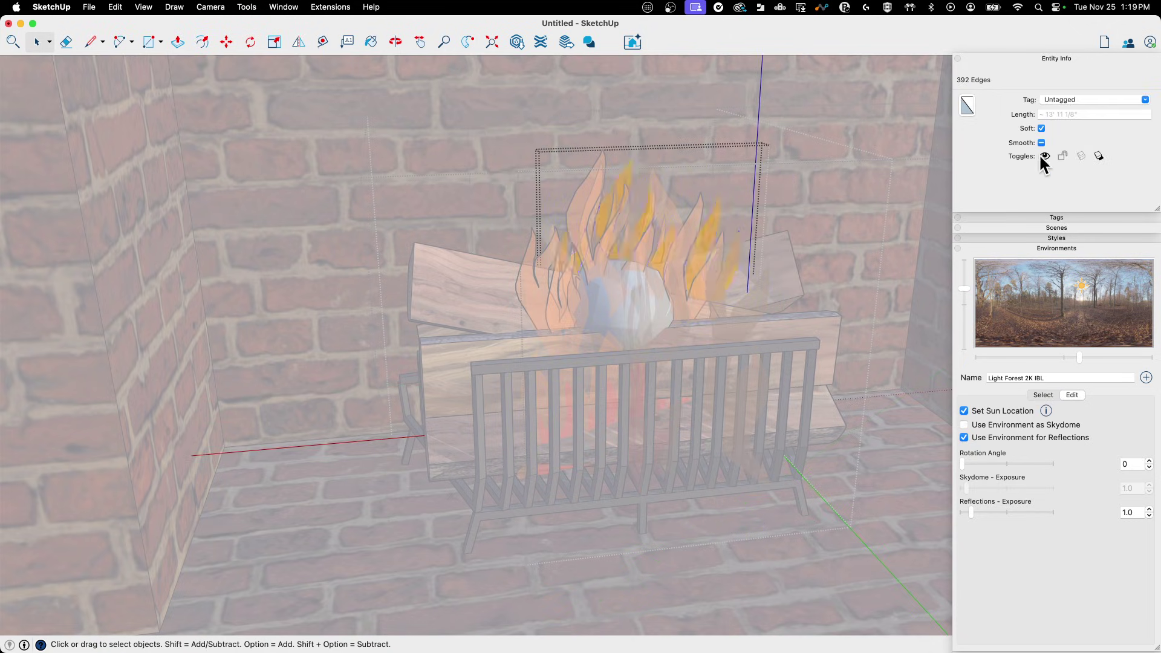
click(697, 160)
key(super+a)
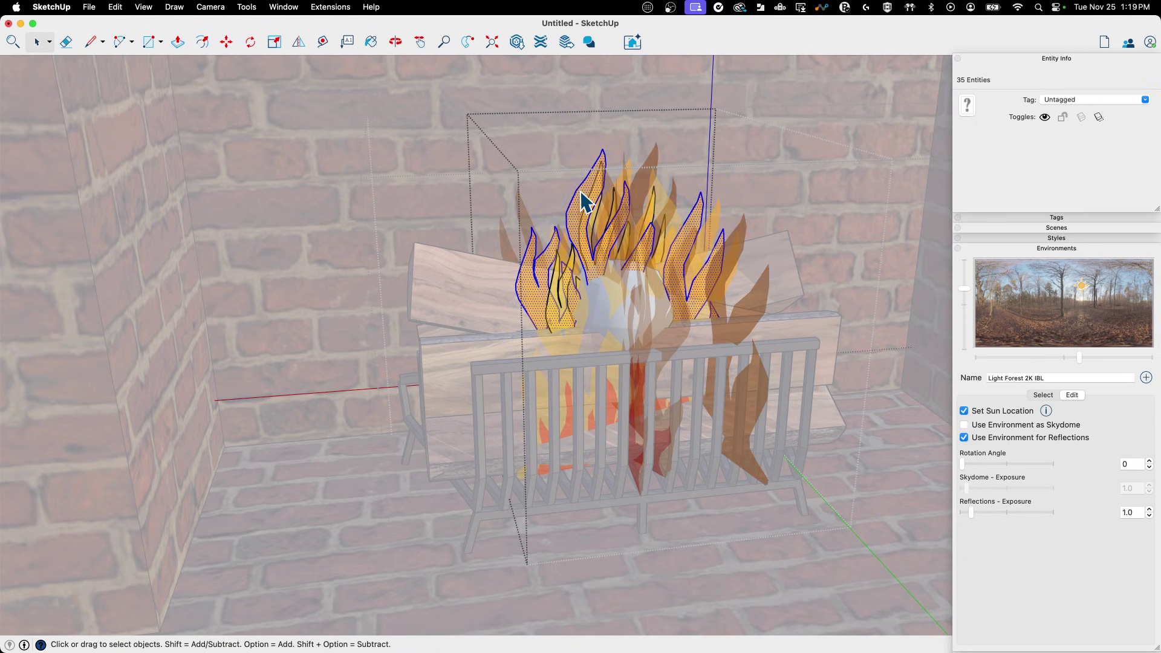
alt+shift+click(582, 196)
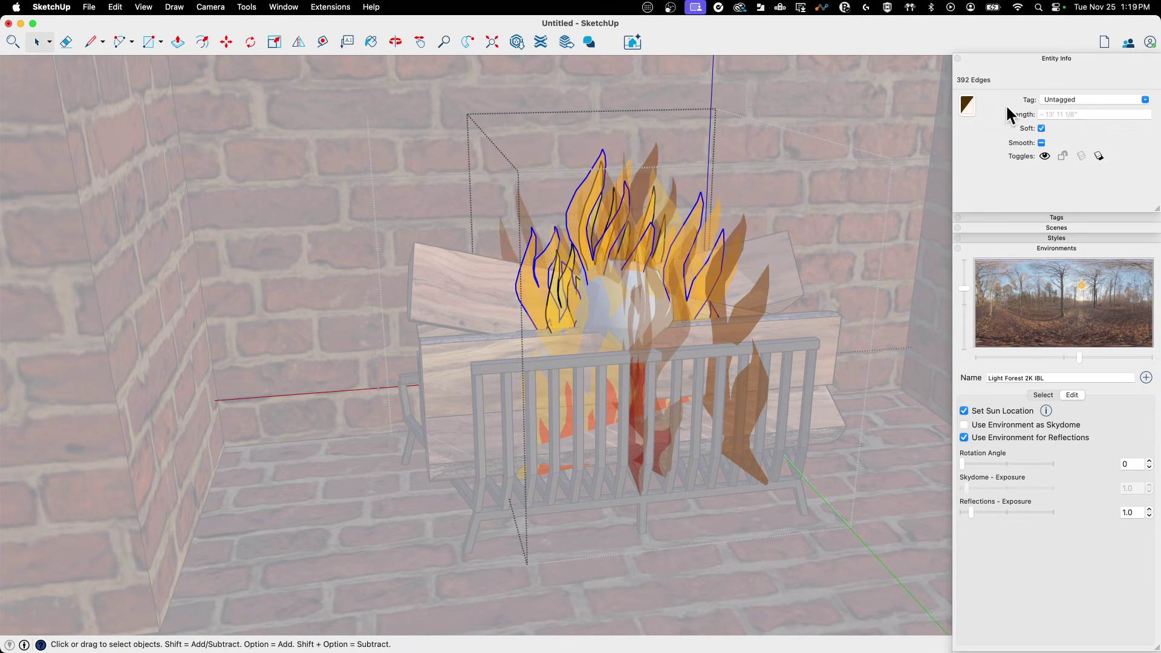
click(1044, 156)
Hide the edges of the last outlined yellow flame and close all of the log set's groups.
double_click(556, 305)
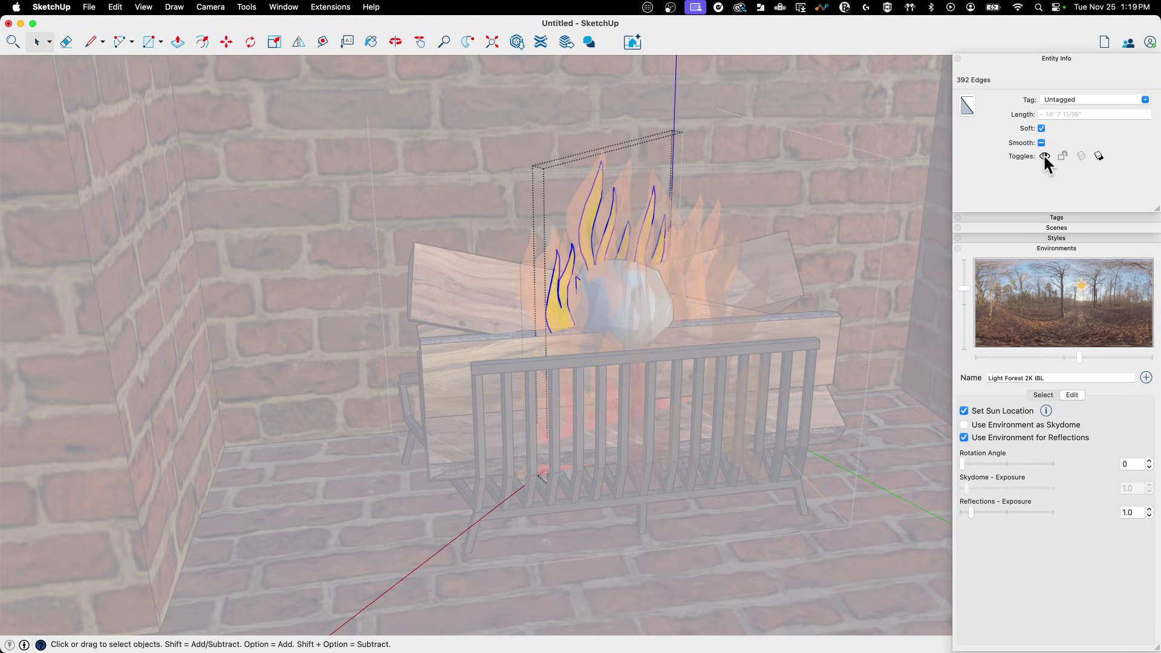
click(1043, 155)
scroll(847, 152, down, 10)
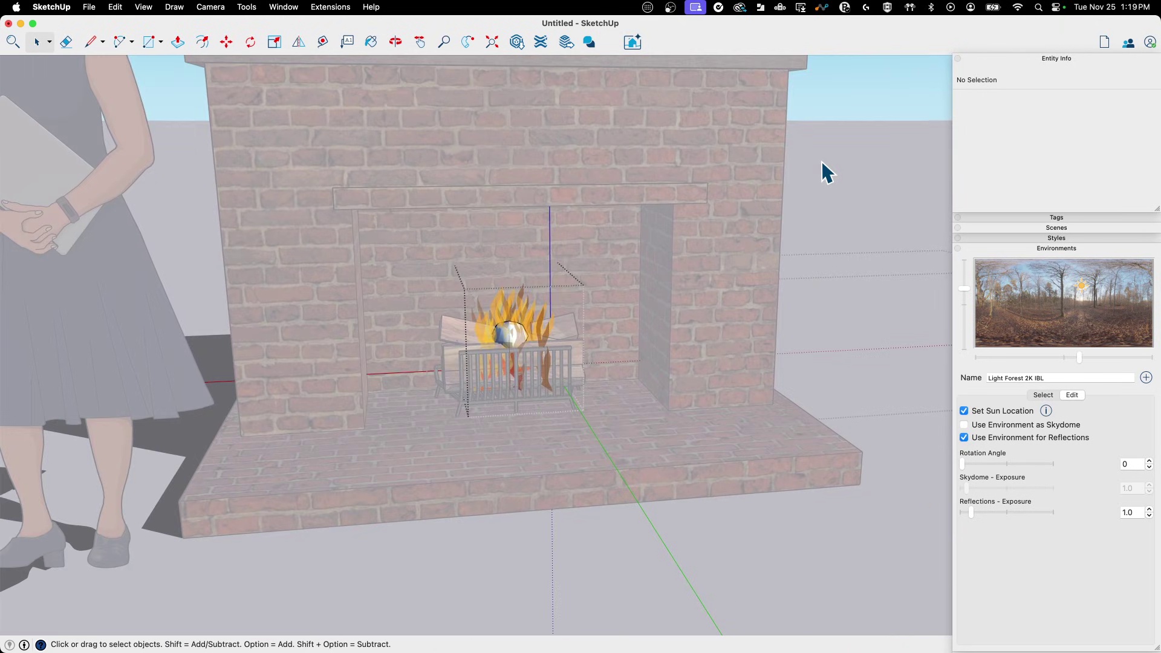
click(822, 162)
click(822, 162)
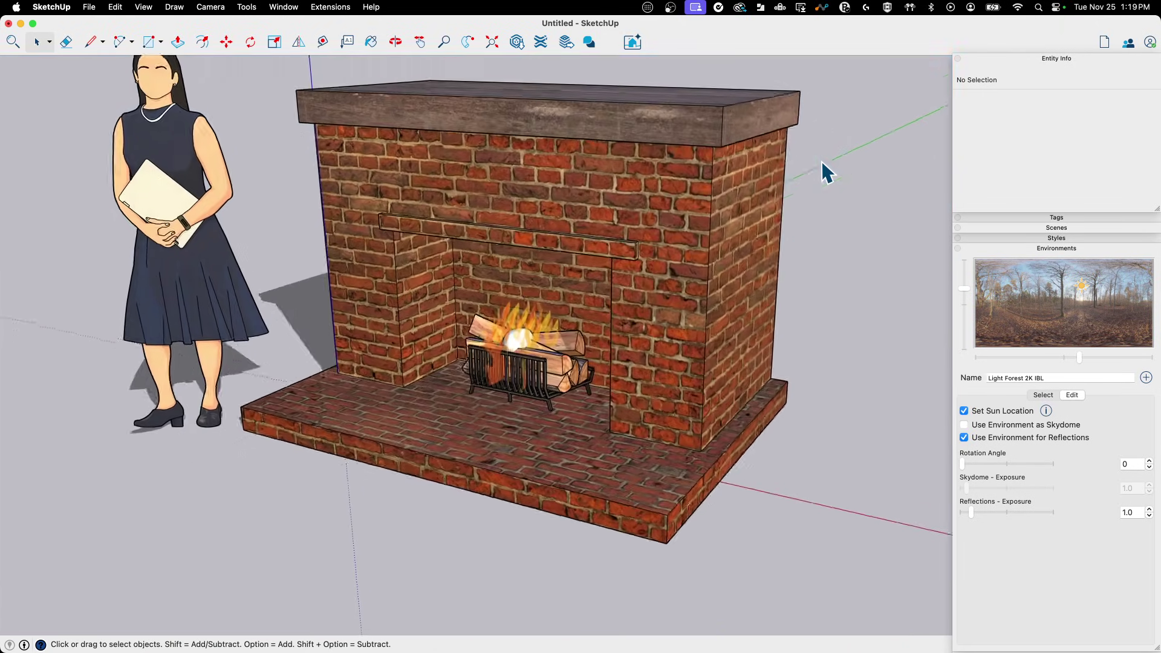
Reopen the log set's flame group and inspect the individual flame shapes around the white core.
scroll(822, 161, left, 10)
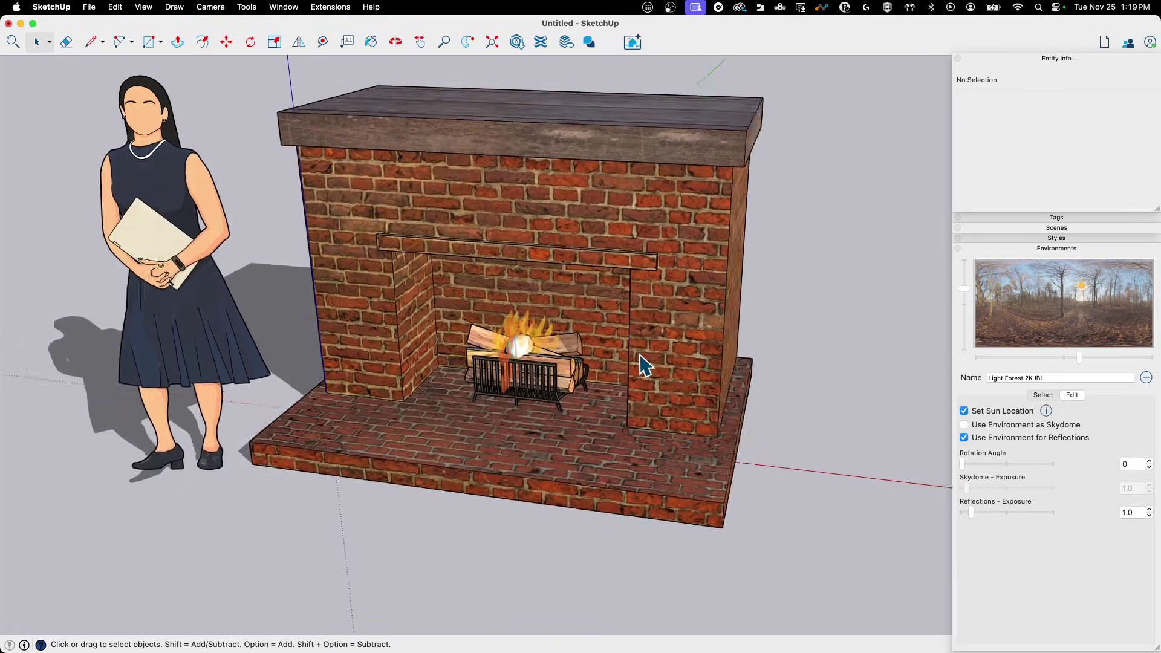
scroll(641, 361, left, 3)
scroll(531, 384, up, 10)
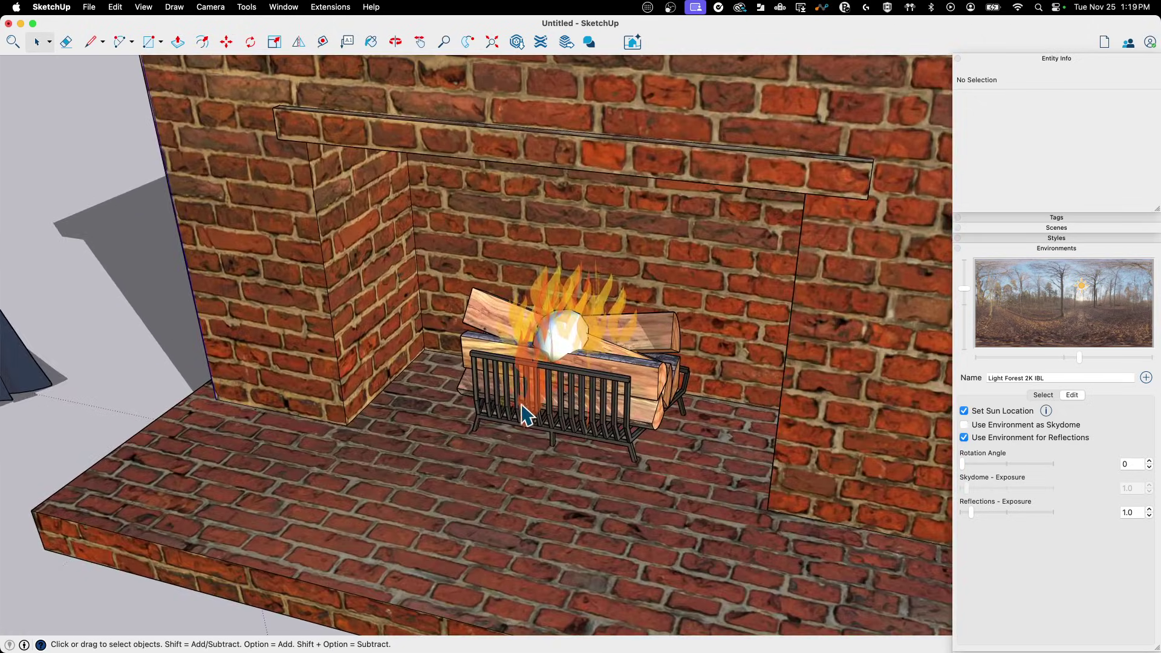
double_click(527, 417)
double_click(529, 408)
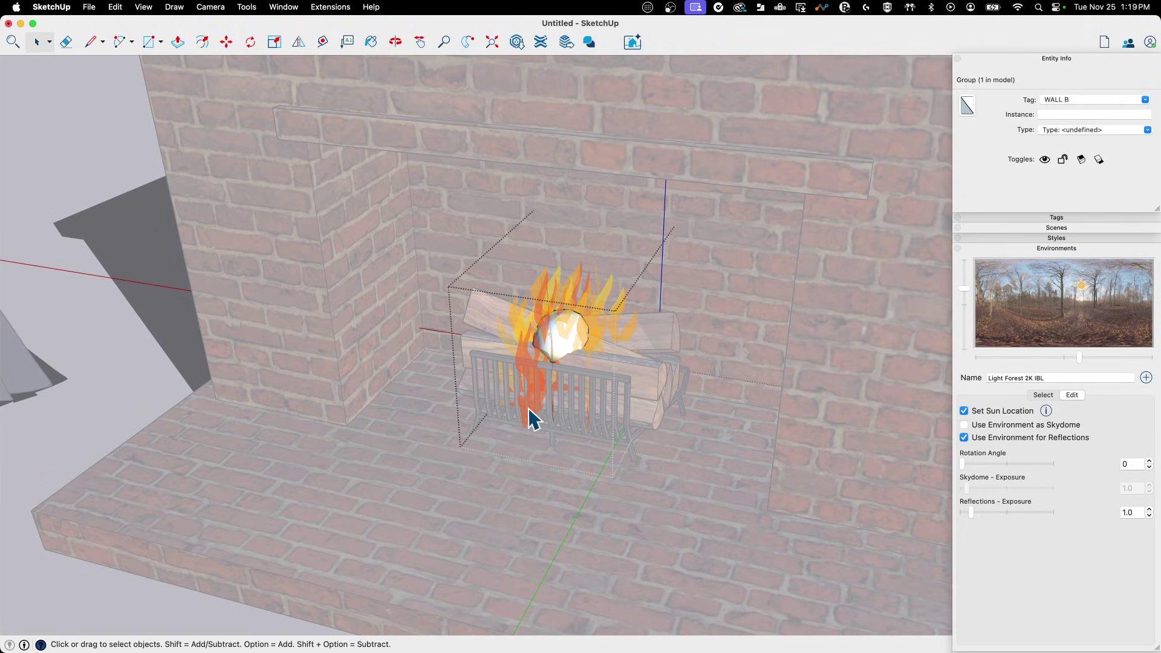
double_click(529, 408)
click(529, 408)
click(531, 417)
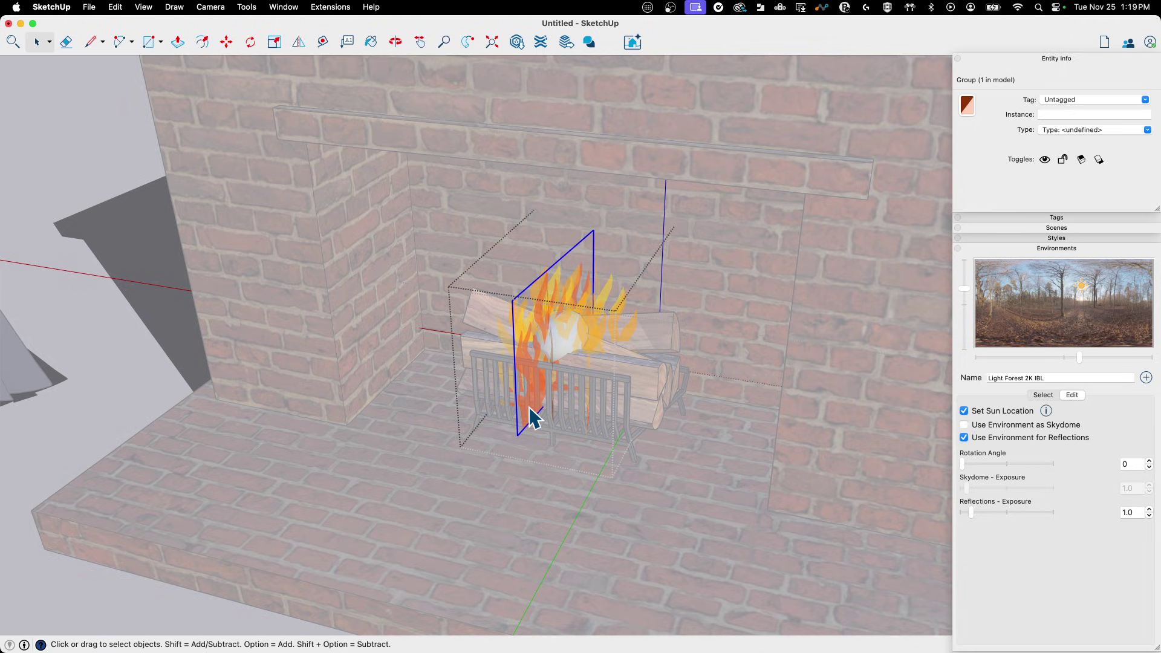
key(Escape)
Close the flame group and examine the complete fireplace with the burning logs from the front.
scroll(531, 418, down, 10)
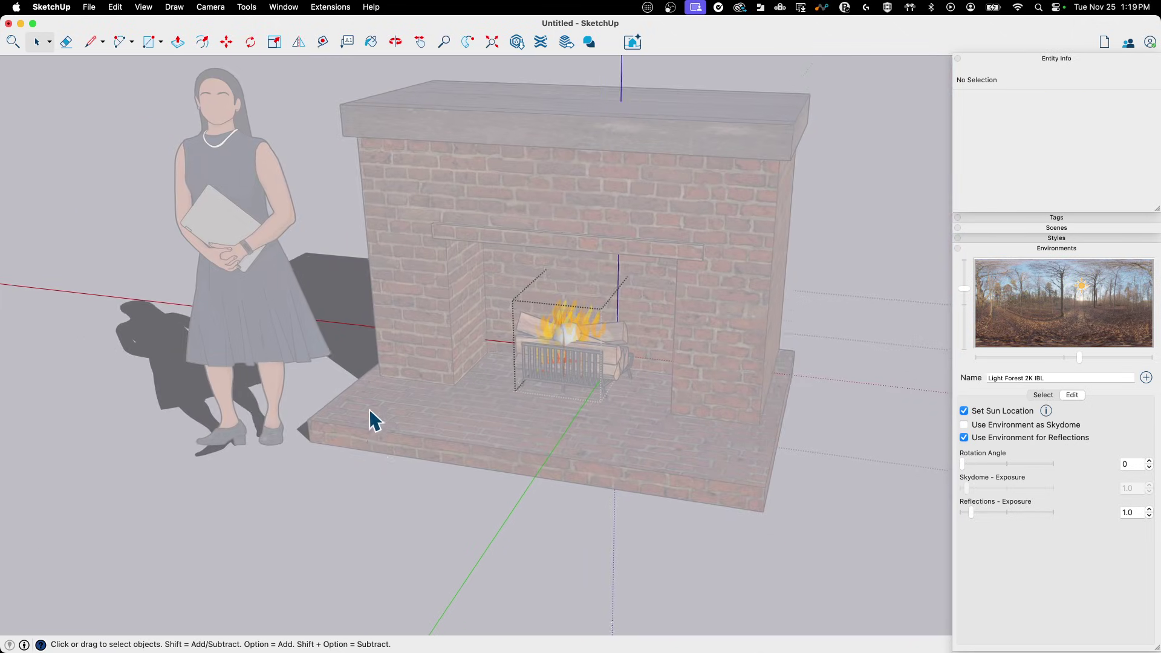
scroll(630, 363, up, 10)
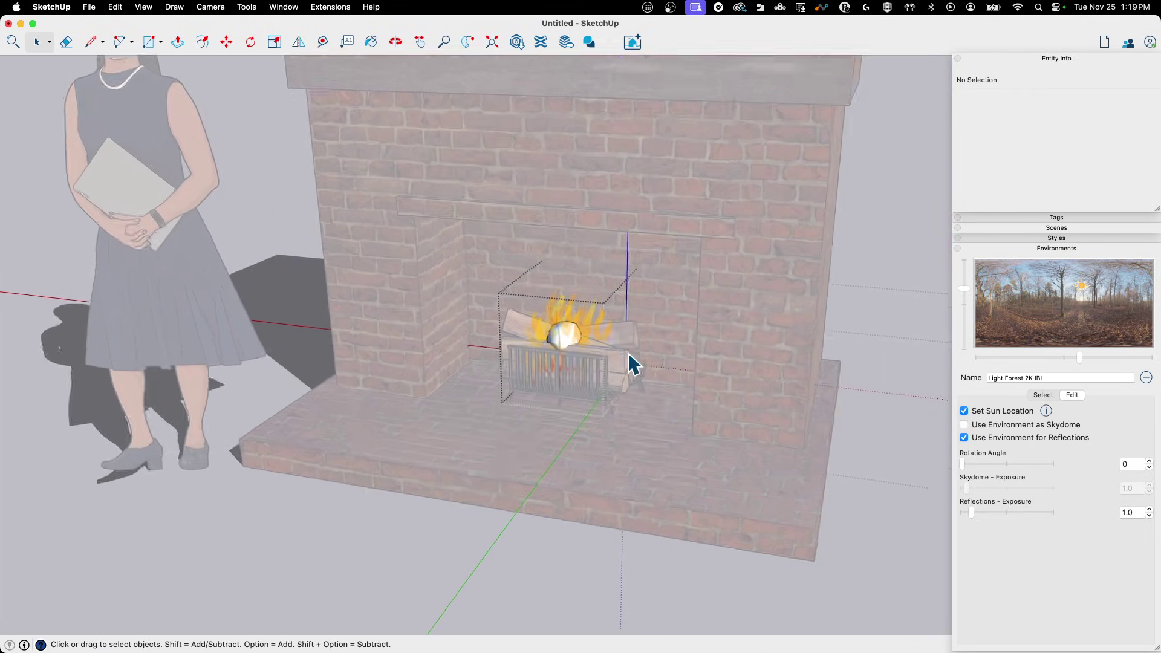
click(595, 326)
scroll(595, 317, down, 8)
click(300, 311)
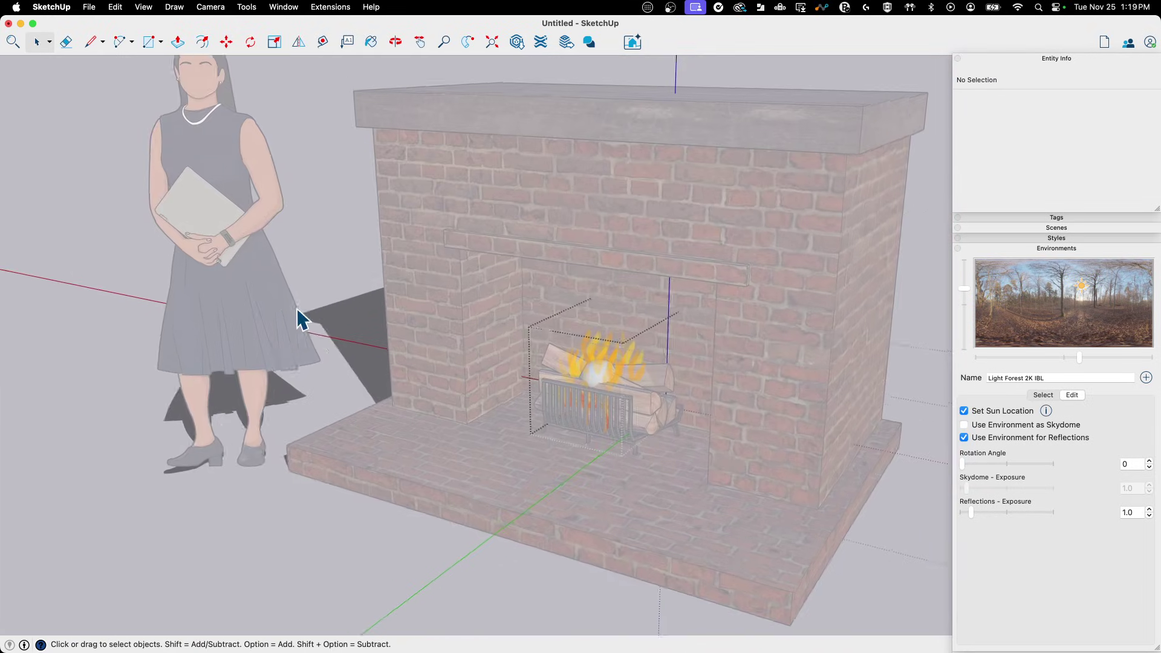
click(395, 306)
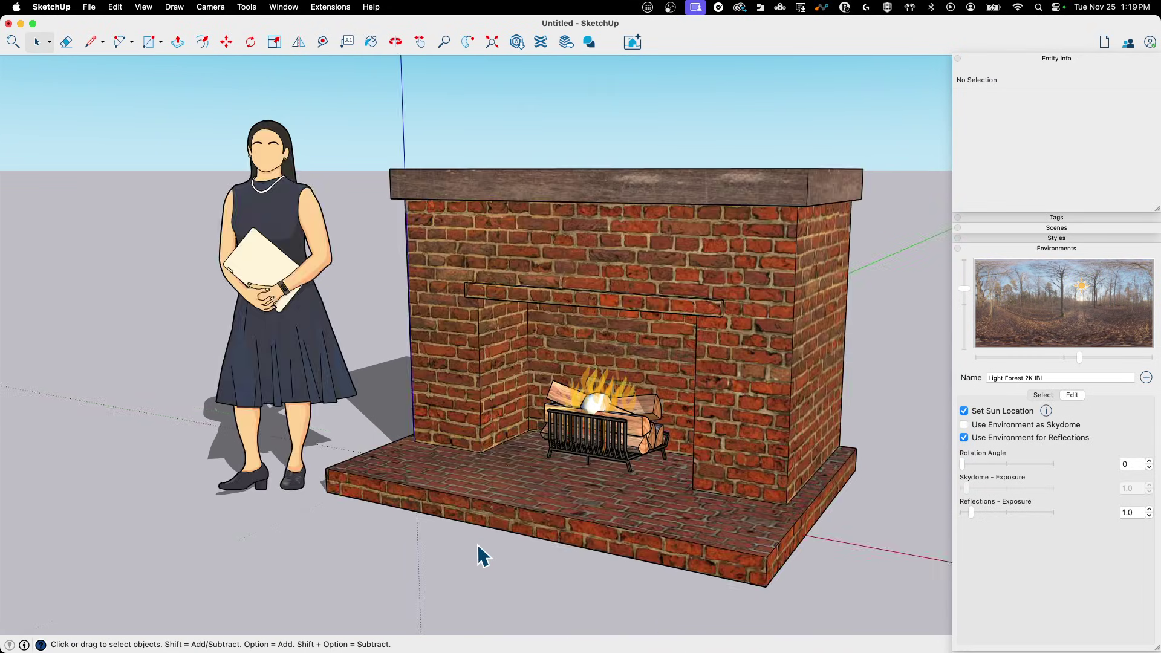
middle_drag(480, 552, 430, 205)
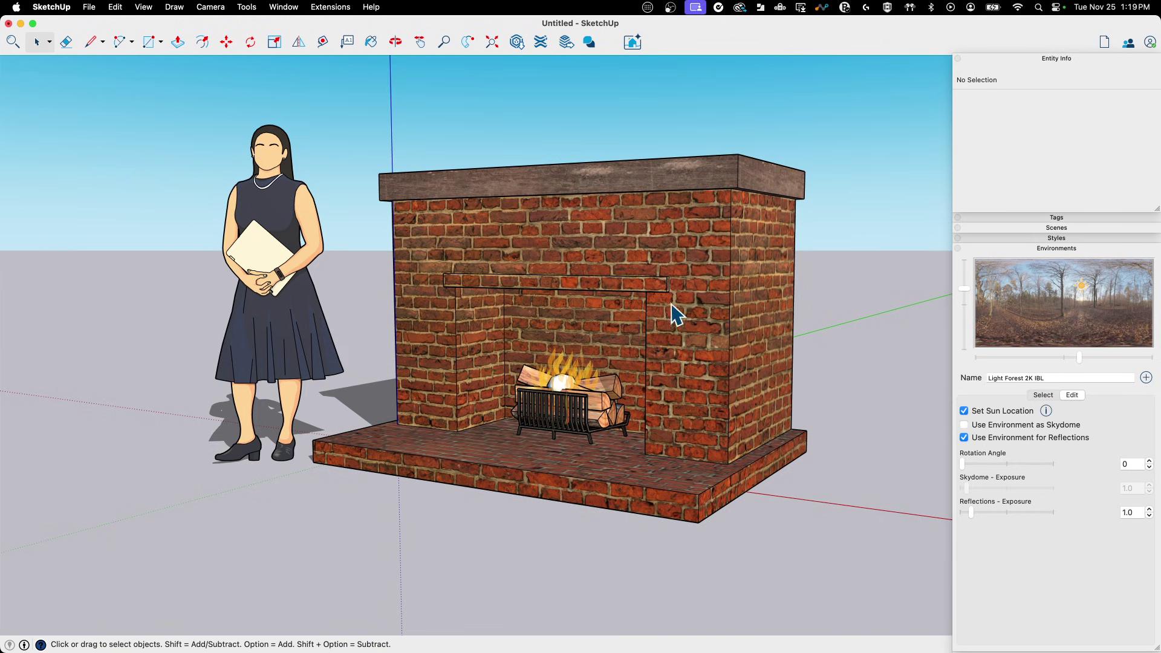
middle_drag(678, 314, 930, 303)
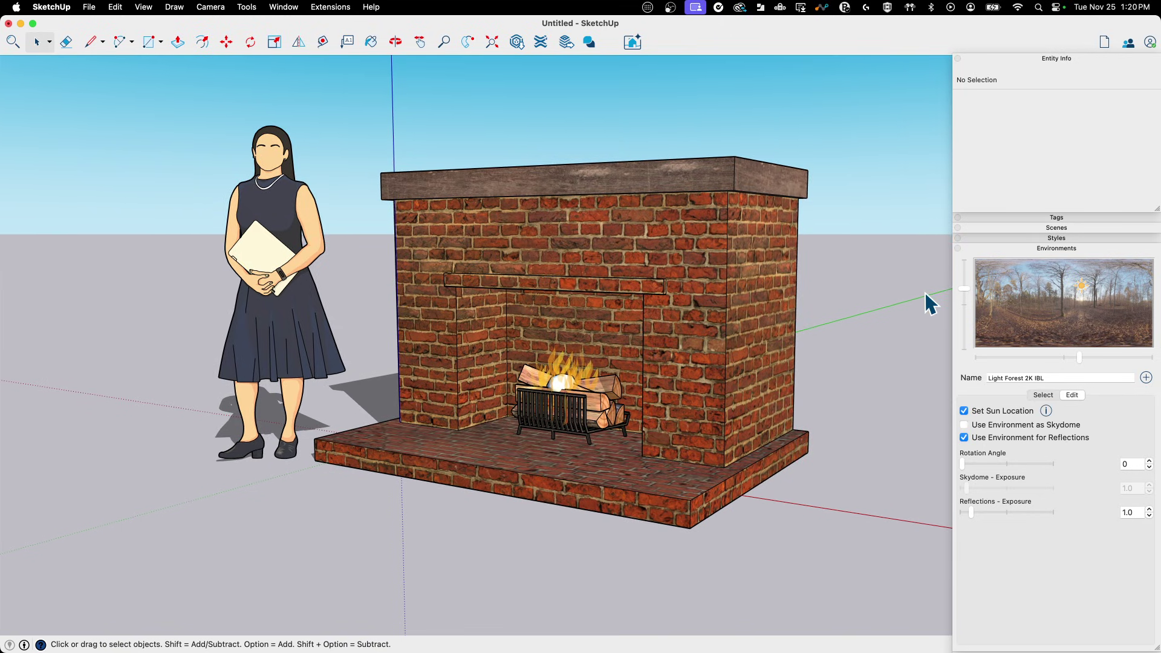